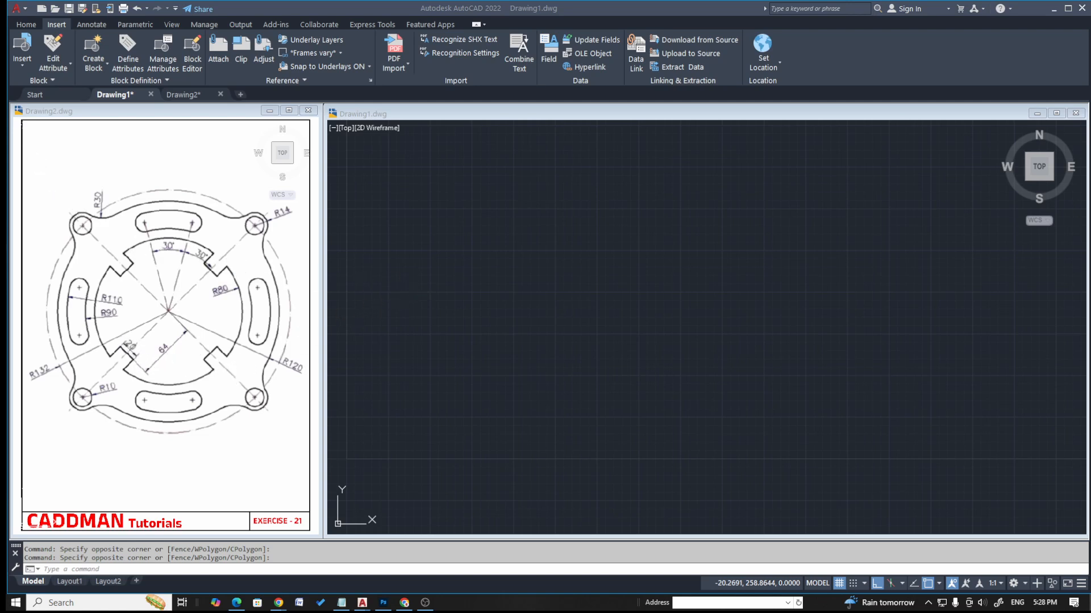
{"action": "left_click", "coordinate": [438, 233]}
{"action": "key", "text": "Escape"}
{"action": "key", "text": "Escape"}
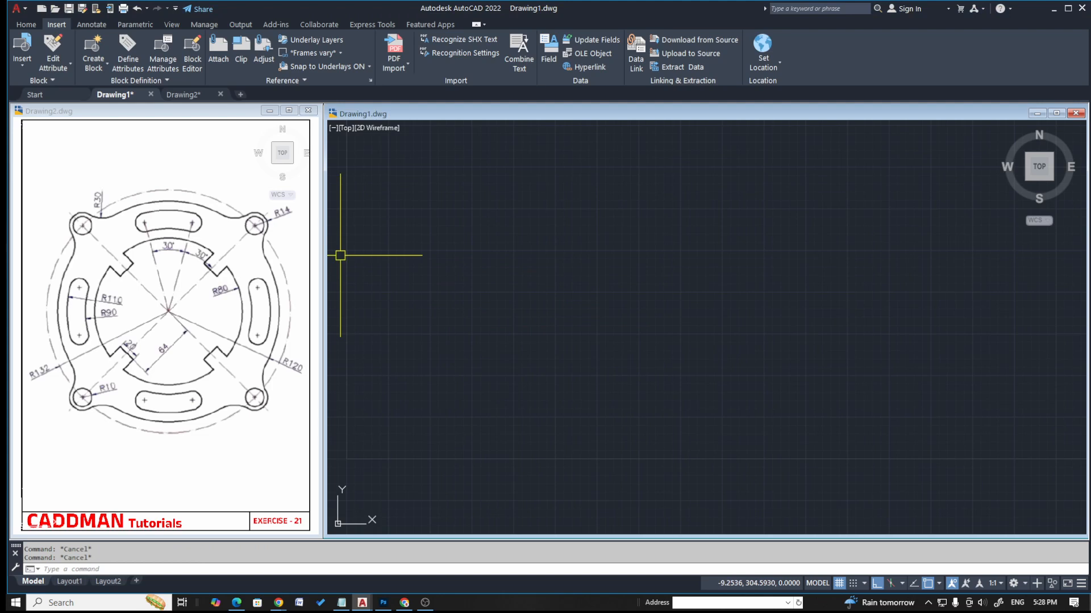
{"action": "left_click", "coordinate": [19, 236]}
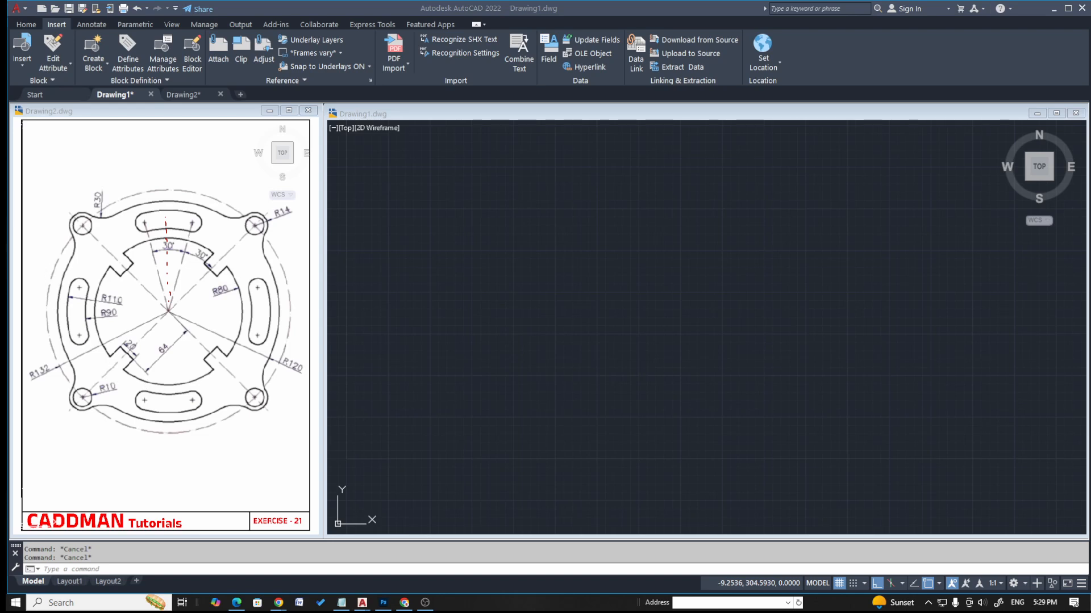
{"action": "mouse_move", "coordinate": [171, 280]}
{"action": "left_mouse_down"}
{"action": "mouse_move", "coordinate": [165, 218]}
{"action": "mouse_move", "coordinate": [173, 253]}
{"action": "left_mouse_up"}
- Draw a vertical line downward in the empty drawing area of Drawing1 as the construction line for the slot angles
{"action": "left_click", "coordinate": [525, 263]}
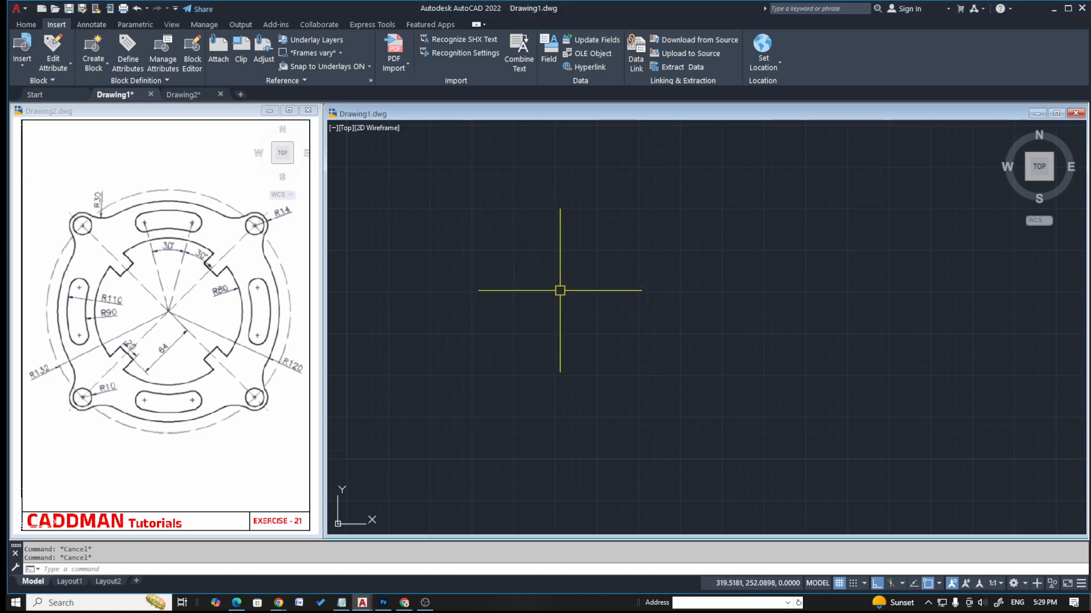
{"action": "type", "text": "l"}
{"action": "key", "text": "Return"}
{"action": "left_click", "coordinate": [601, 214]}
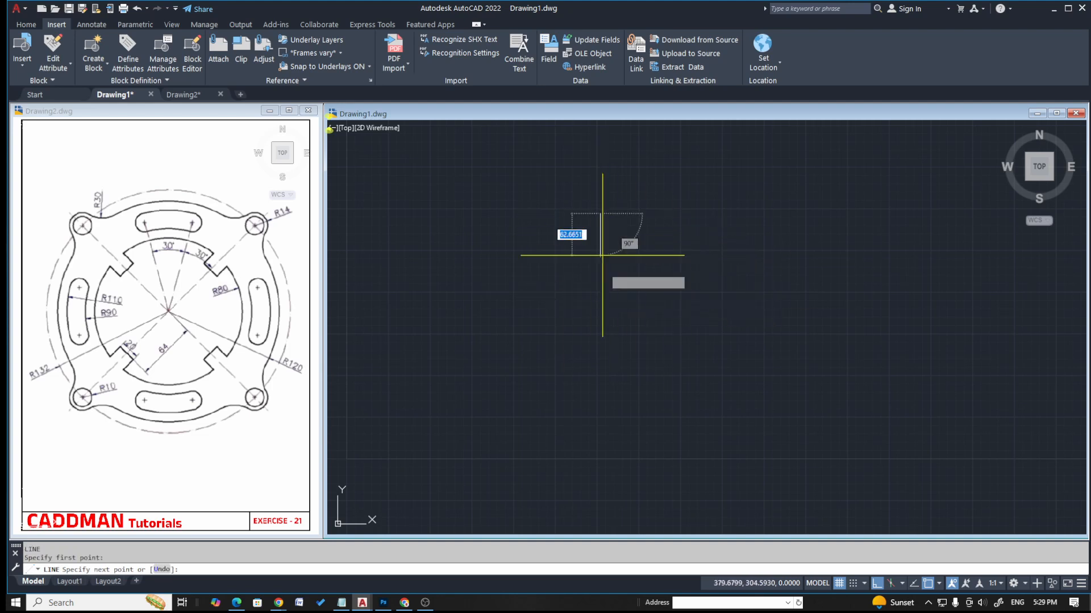
{"action": "left_click", "coordinate": [605, 353]}
{"action": "key", "text": "Escape"}
{"action": "key", "text": "Escape"}
{"action": "scroll", "coordinate": [591, 273], "scroll_direction": "up", "scroll_amount": 2}
{"action": "scroll", "coordinate": [578, 295], "scroll_direction": "down", "scroll_amount": 2}
{"action": "key", "text": "Escape"}
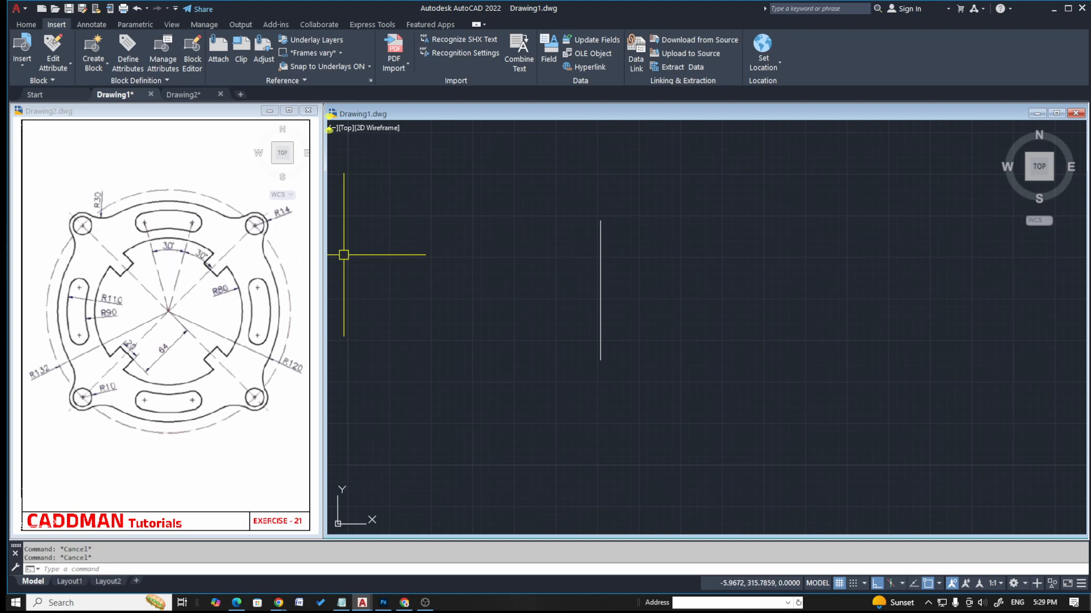
- Rotate the vertical line 15° counterclockwise about its lower endpoint
{"action": "left_click", "coordinate": [655, 255]}
{"action": "left_click", "coordinate": [641, 277]}
{"action": "key", "text": "Escape"}
{"action": "key", "text": "Escape"}
{"action": "left_click", "coordinate": [632, 274]}
{"action": "left_click", "coordinate": [559, 322]}
{"action": "type", "text": "ro"}
{"action": "key", "text": "Return"}
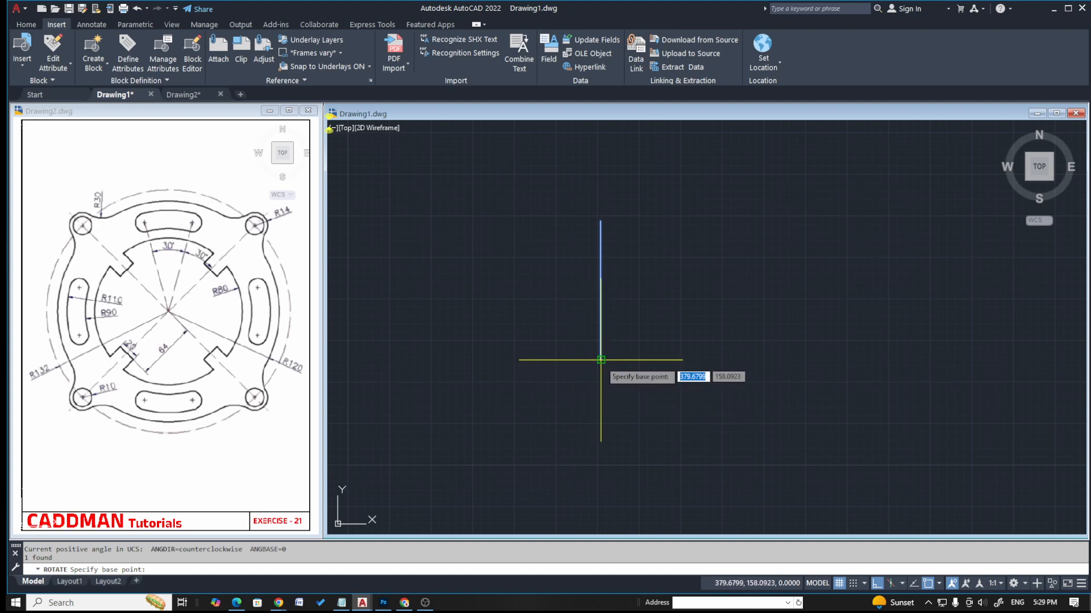
{"action": "left_click", "coordinate": [600, 360]}
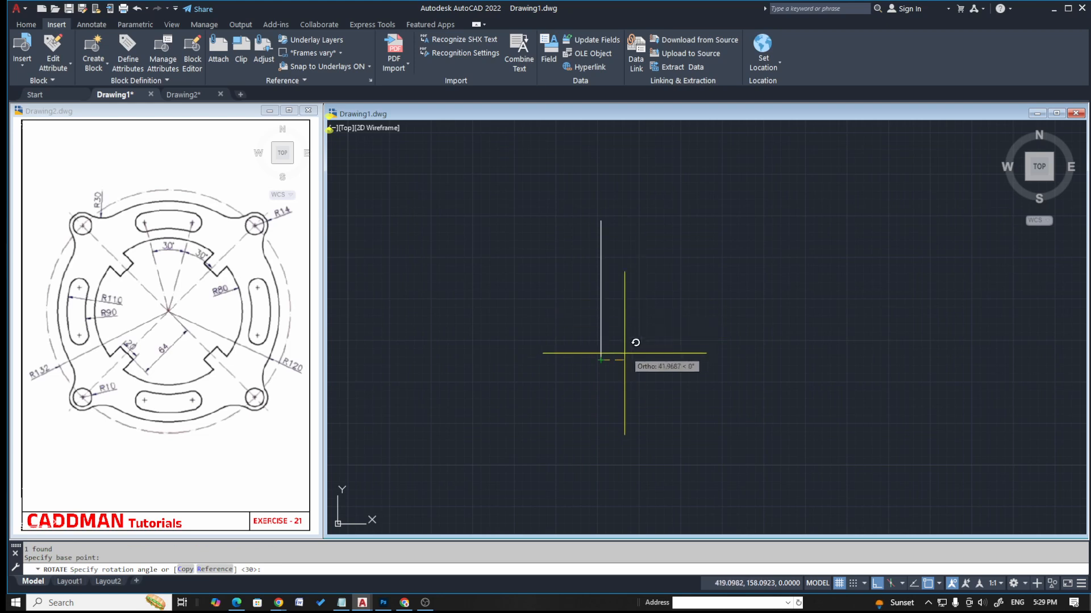
{"action": "type", "text": "15"}
{"action": "key", "text": "Return"}
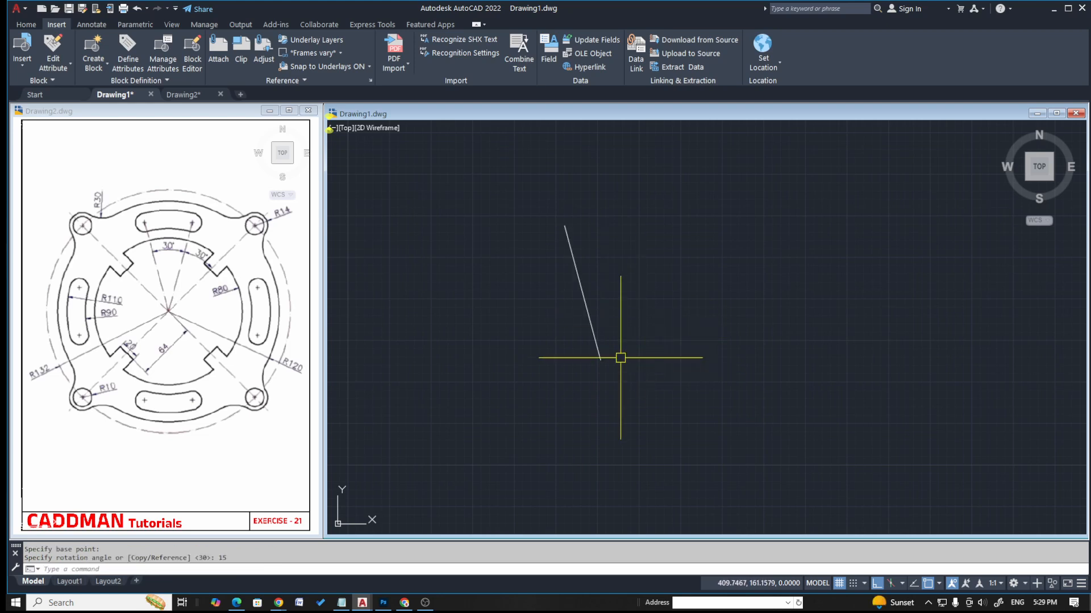
{"action": "left_click", "coordinate": [614, 302]}
{"action": "left_click", "coordinate": [564, 326]}
{"action": "key", "text": "Escape"}
{"action": "left_click", "coordinate": [608, 285]}
{"action": "left_click", "coordinate": [547, 317]}
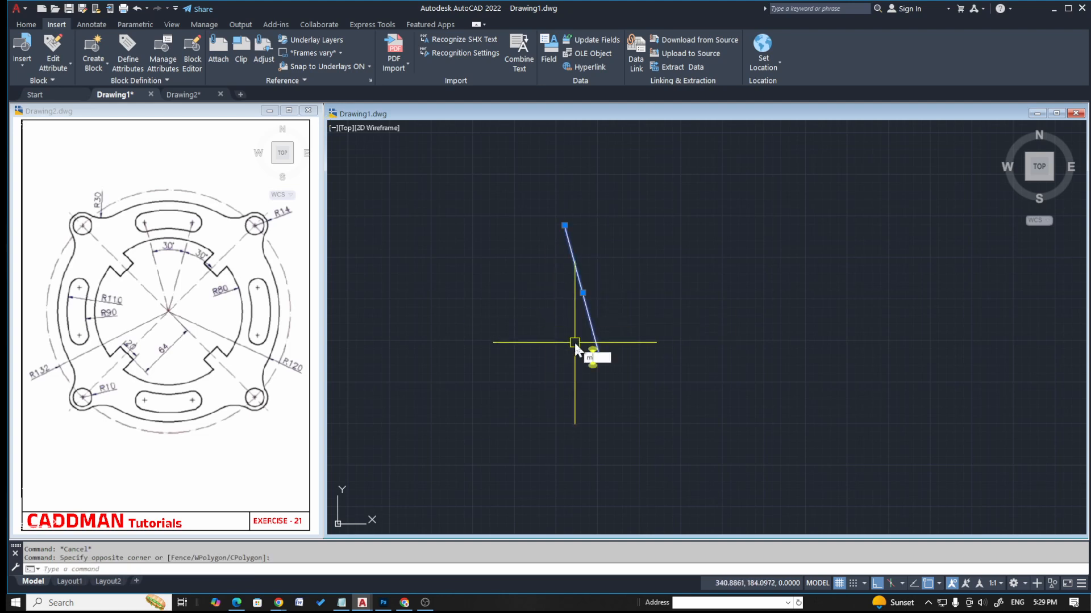
{"action": "key", "text": "Escape"}
- Create a rotated copy of the slanted line at -30° about its lower endpoint
{"action": "left_click", "coordinate": [602, 304]}
{"action": "left_click", "coordinate": [492, 382]}
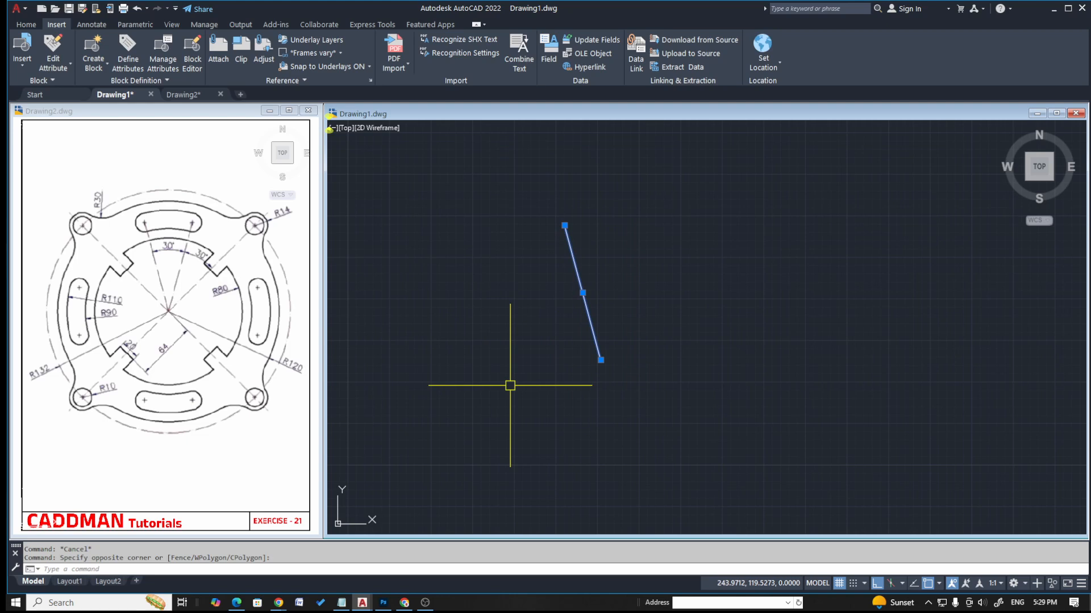
{"action": "type", "text": "RO"}
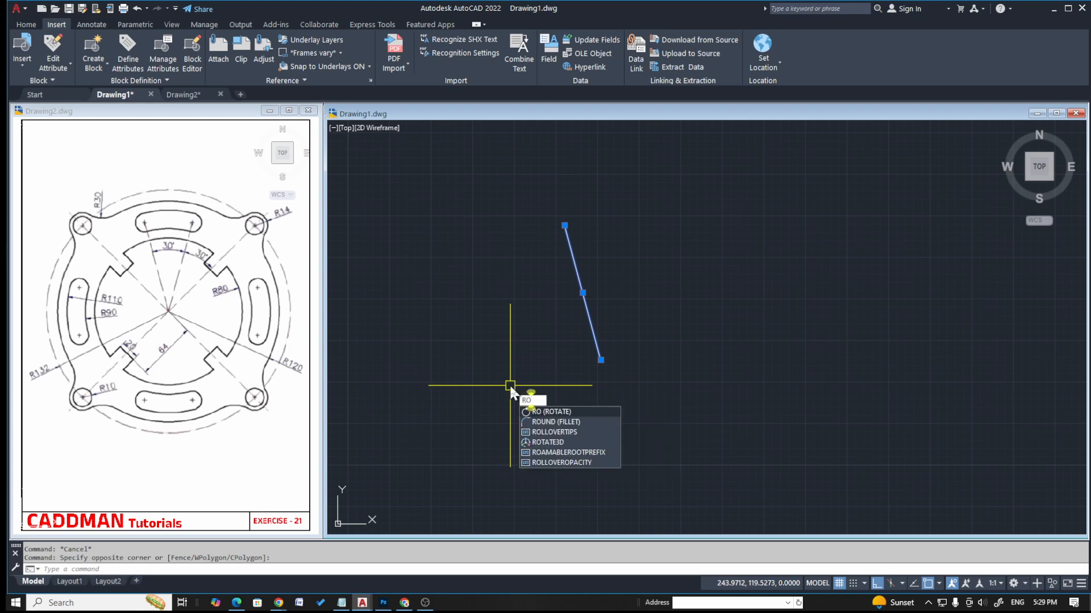
{"action": "key", "text": "Return"}
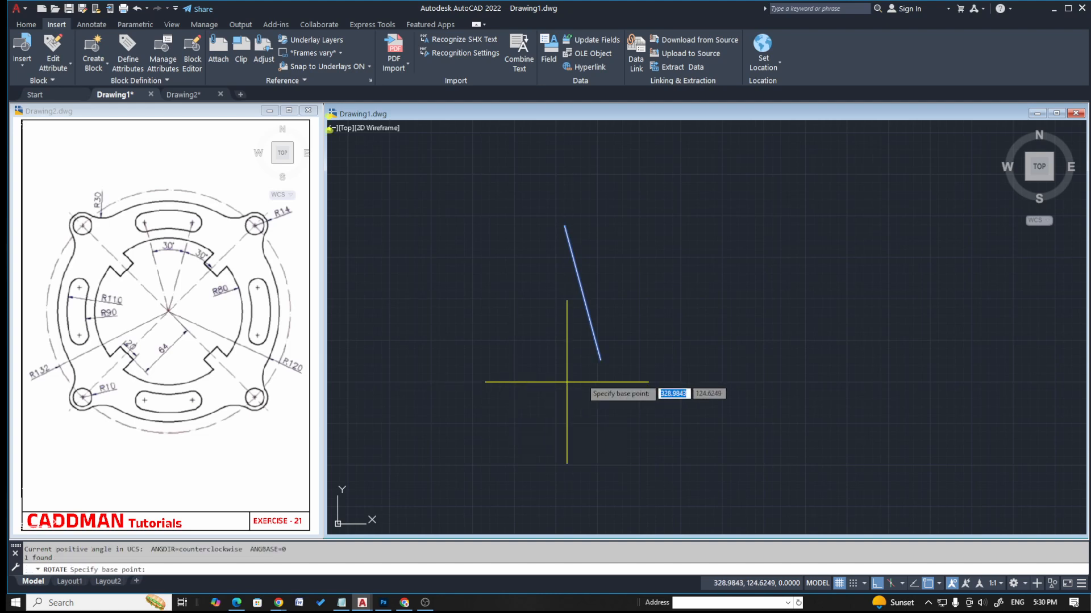
{"action": "left_click", "coordinate": [601, 360]}
{"action": "type", "text": "c"}
{"action": "key", "text": "Return"}
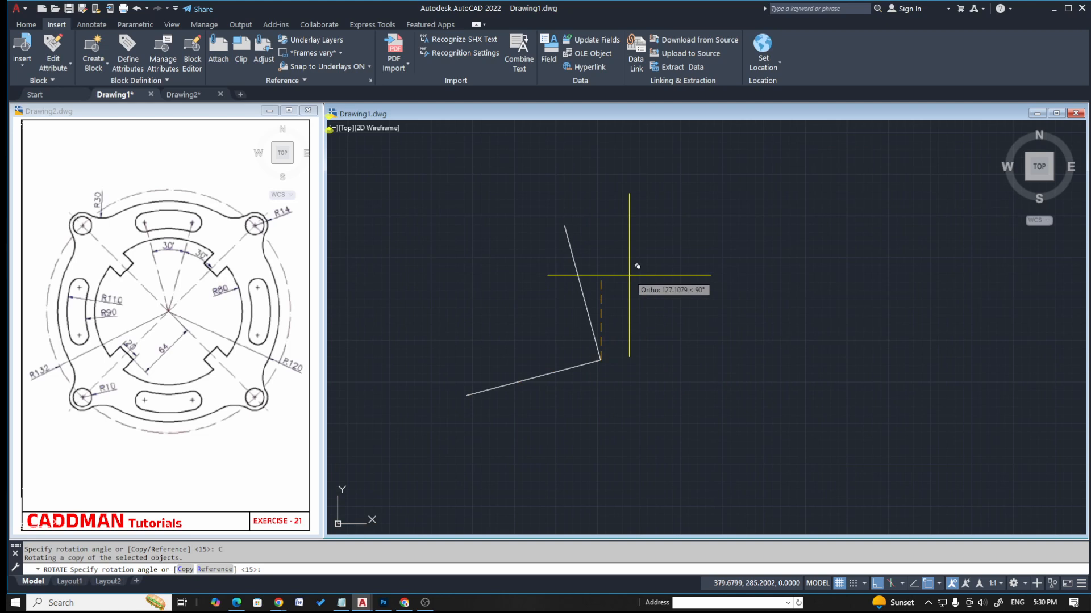
{"action": "type", "text": "-30"}
{"action": "key", "text": "Return"}
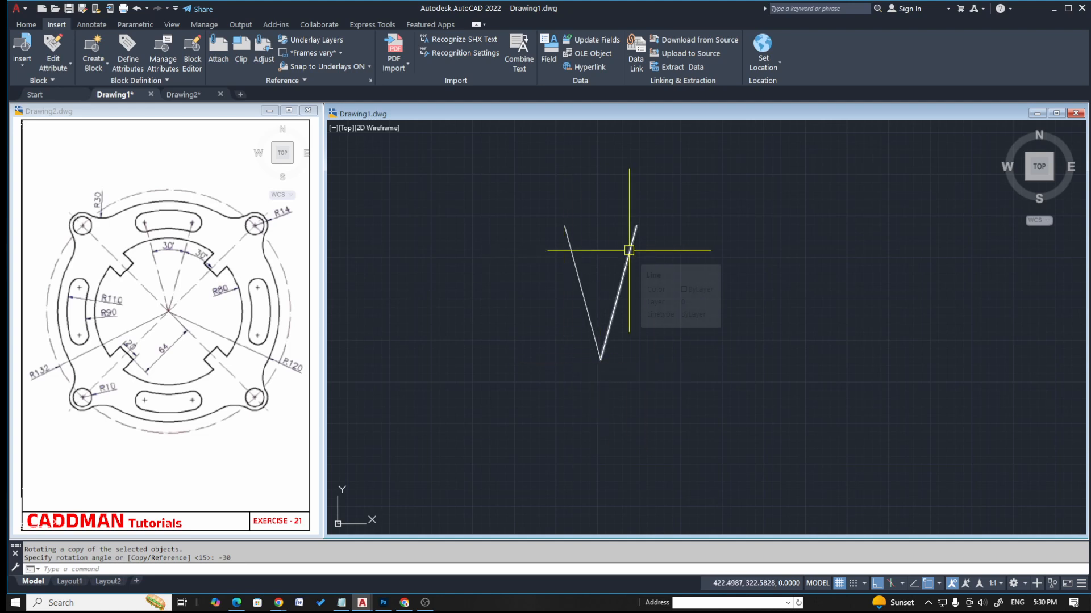
{"action": "key", "text": "Escape"}
{"action": "key", "text": "Escape"}
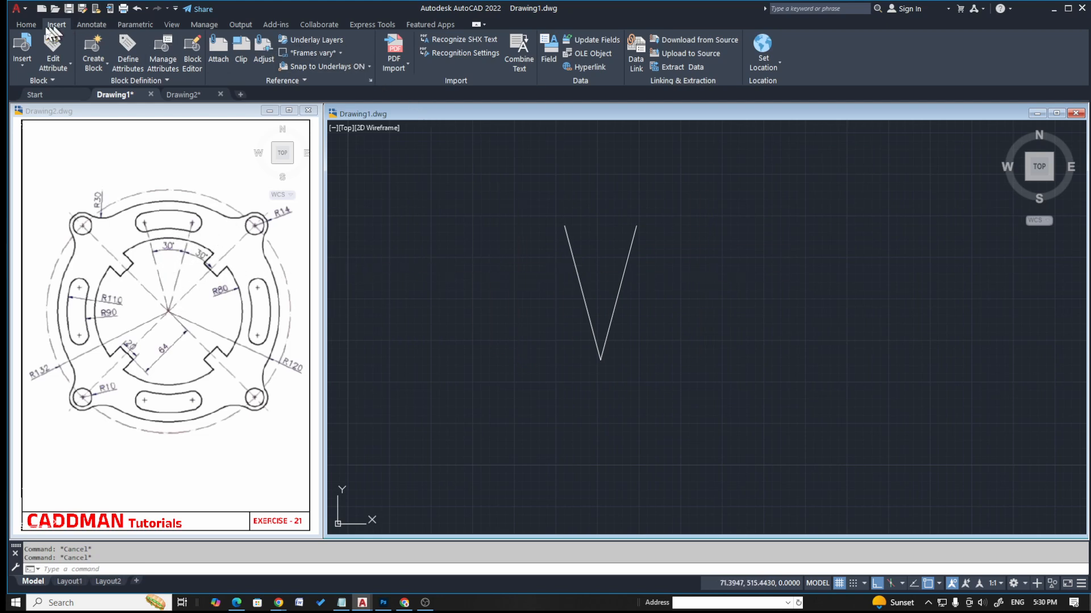
- Check the angle between the two slanted lines with an angular dimension preview, without placing the dimension
{"action": "left_click", "coordinate": [26, 24]}
{"action": "left_click", "coordinate": [373, 43]}
{"action": "left_click", "coordinate": [576, 268]}
{"action": "left_click", "coordinate": [625, 260]}
{"action": "scroll", "coordinate": [612, 249], "scroll_direction": "up", "scroll_amount": 5}
{"action": "scroll", "coordinate": [512, 267], "scroll_direction": "up", "scroll_amount": 8}
{"action": "scroll", "coordinate": [557, 263], "scroll_direction": "down", "scroll_amount": 6}
{"action": "scroll", "coordinate": [557, 263], "scroll_direction": "down", "scroll_amount": 8}
{"action": "key", "text": "Escape"}
{"action": "key", "text": "Escape"}
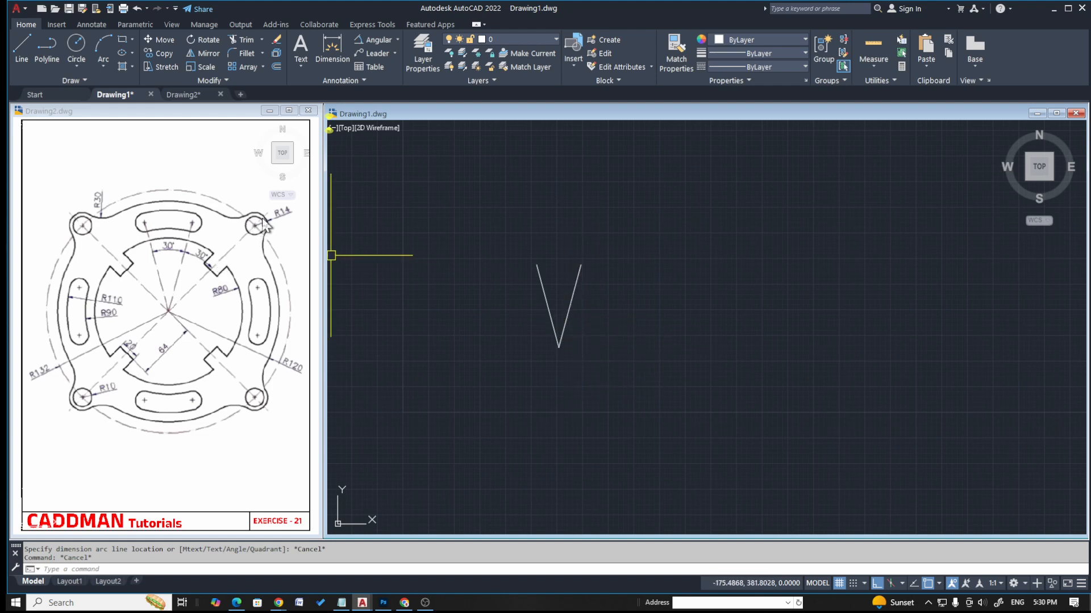
- Create a copy of the right slanted line rotated -30° about the shared lower endpoint
{"action": "key", "text": "ctrl+2"}
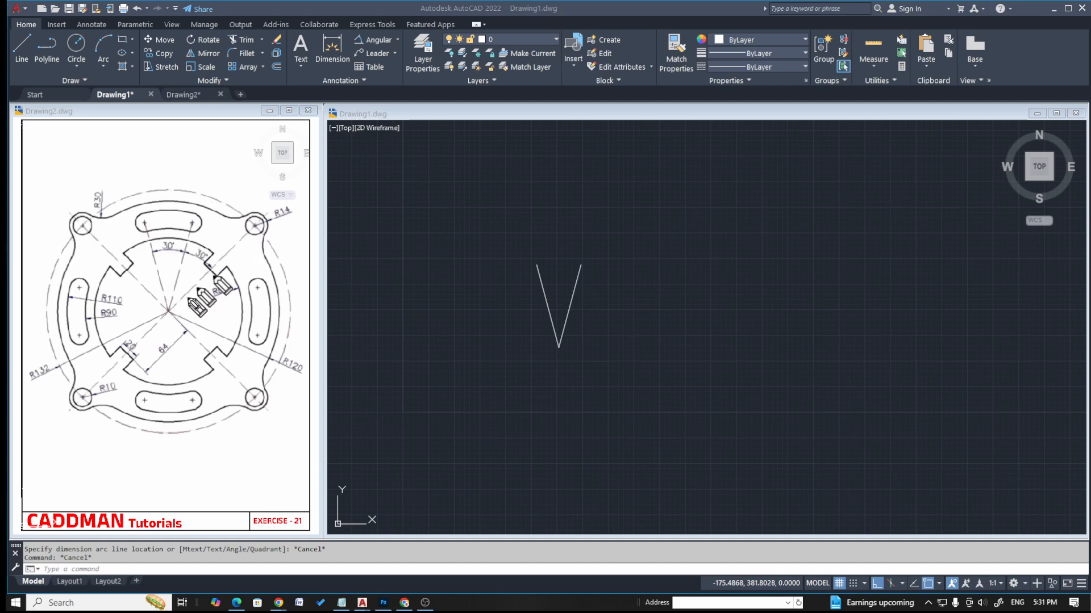
{"action": "left_click", "coordinate": [416, 217]}
{"action": "key", "text": "Escape"}
{"action": "type", "text": "ro"}
{"action": "key", "text": "Return"}
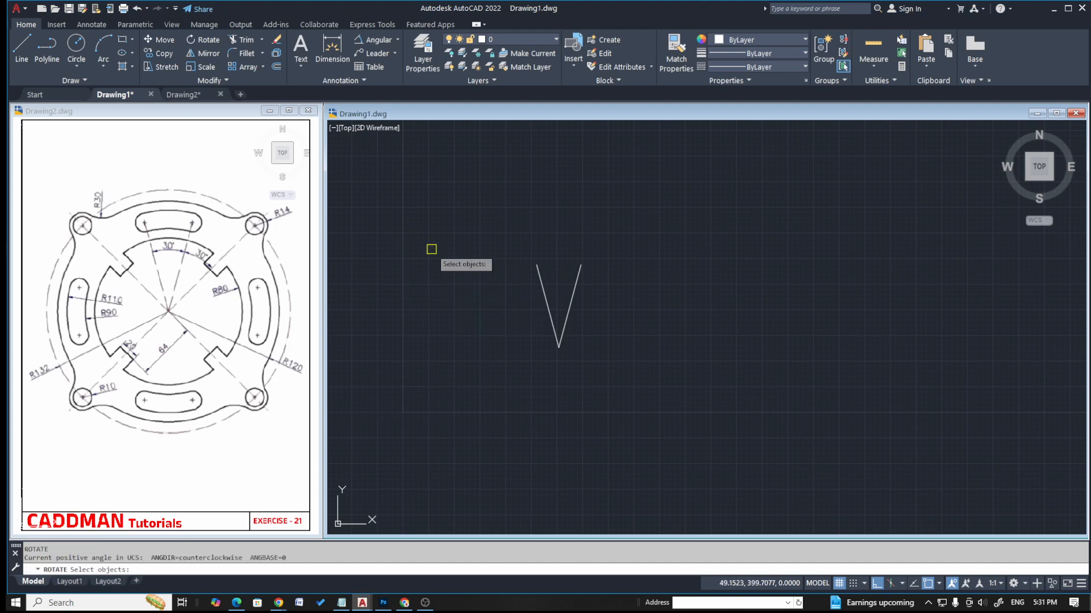
{"action": "left_click", "coordinate": [567, 316]}
{"action": "key", "text": "Return"}
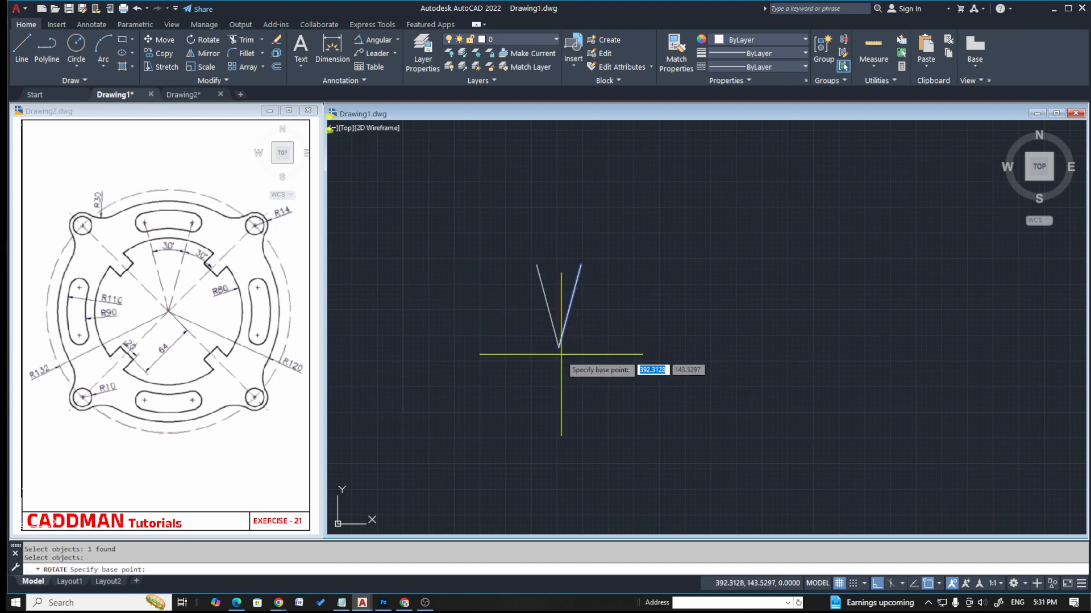
{"action": "left_click", "coordinate": [559, 346]}
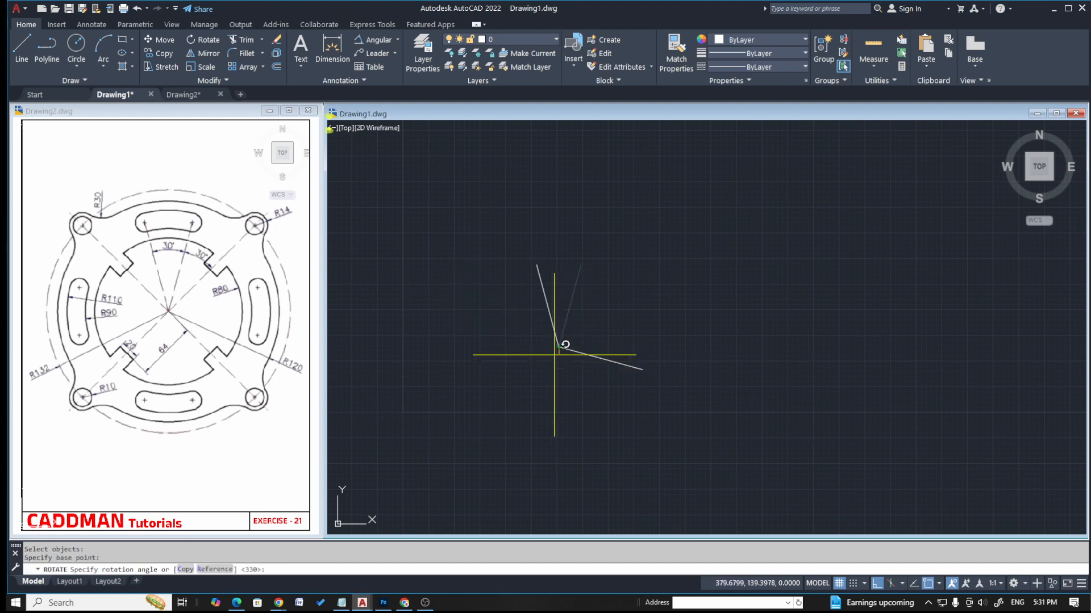
{"action": "left_click", "coordinate": [187, 570]}
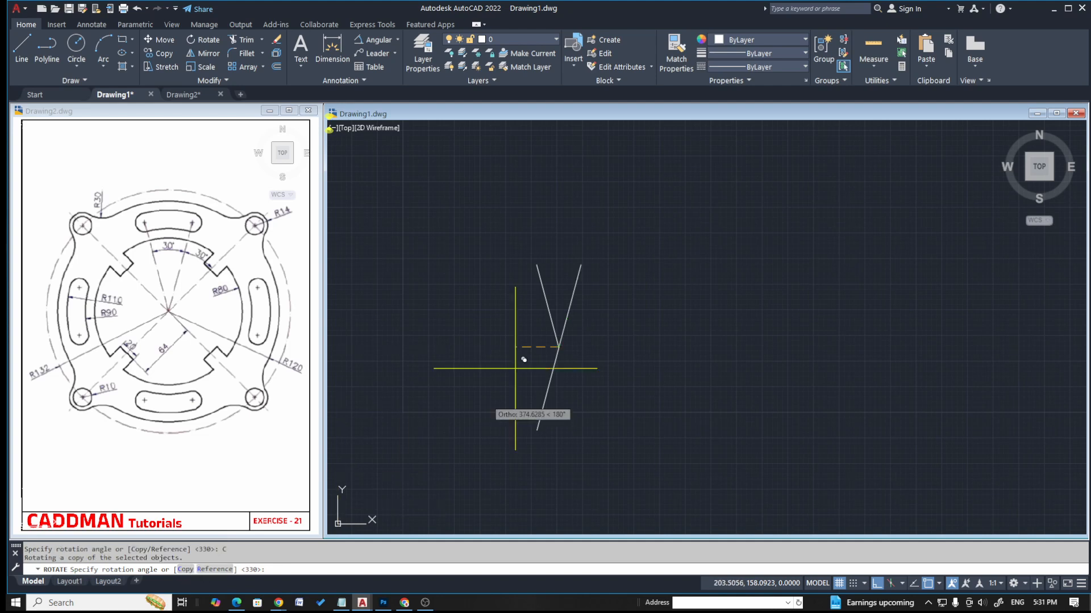
{"action": "type", "text": "-"}
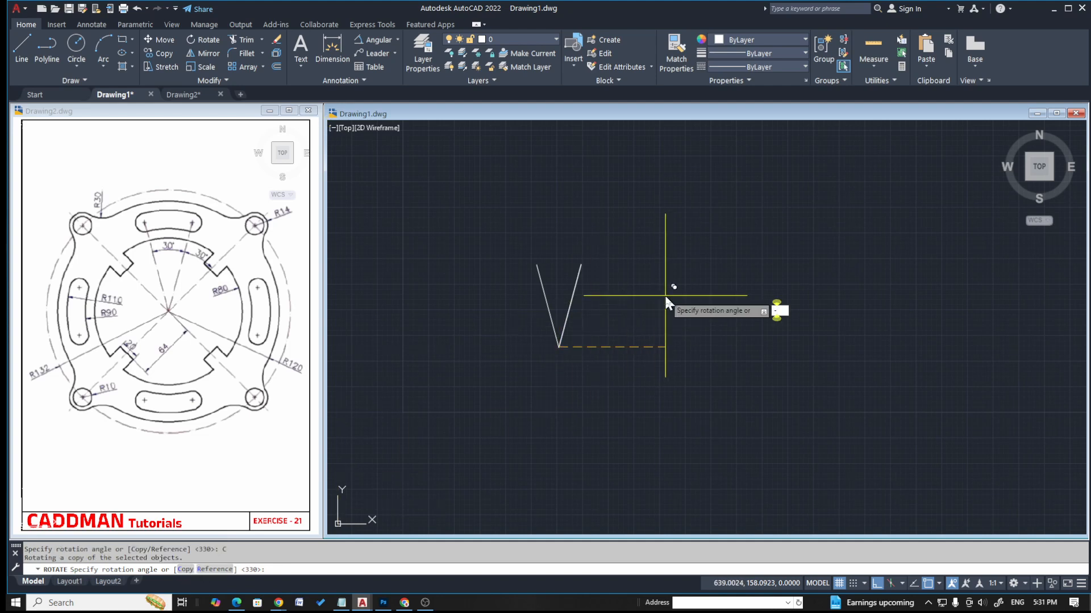
{"action": "type", "text": "30"}
{"action": "key", "text": "Return"}
{"action": "key", "text": "Escape"}
{"action": "key", "text": "Escape"}
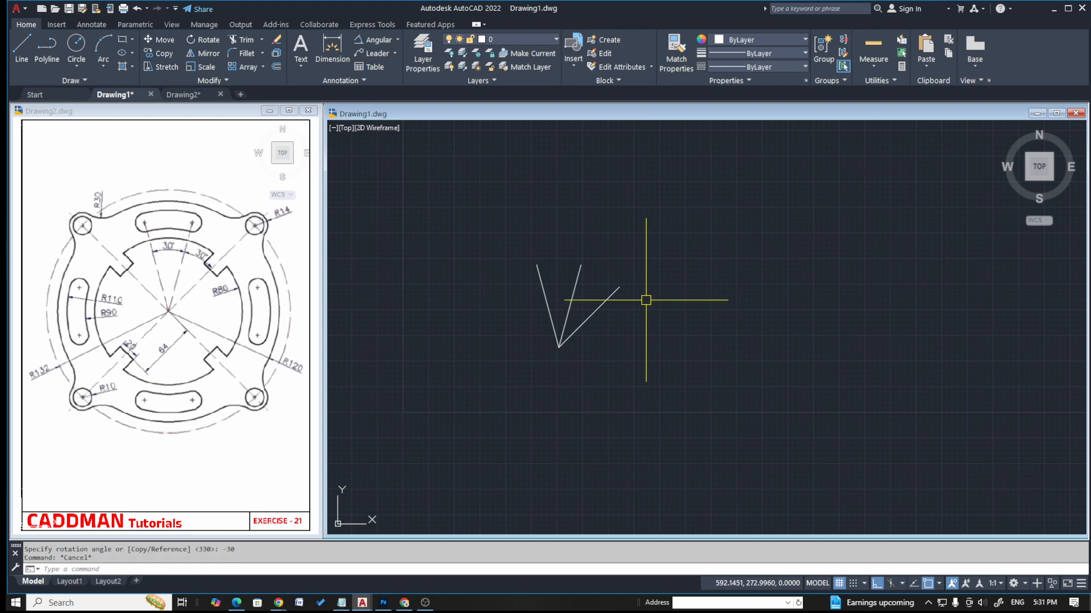
- Try rotating the left slanted line itself 30° about the shared lower endpoint, and undo the rotation
{"action": "left_click", "coordinate": [547, 301]}
{"action": "type", "text": "ro"}
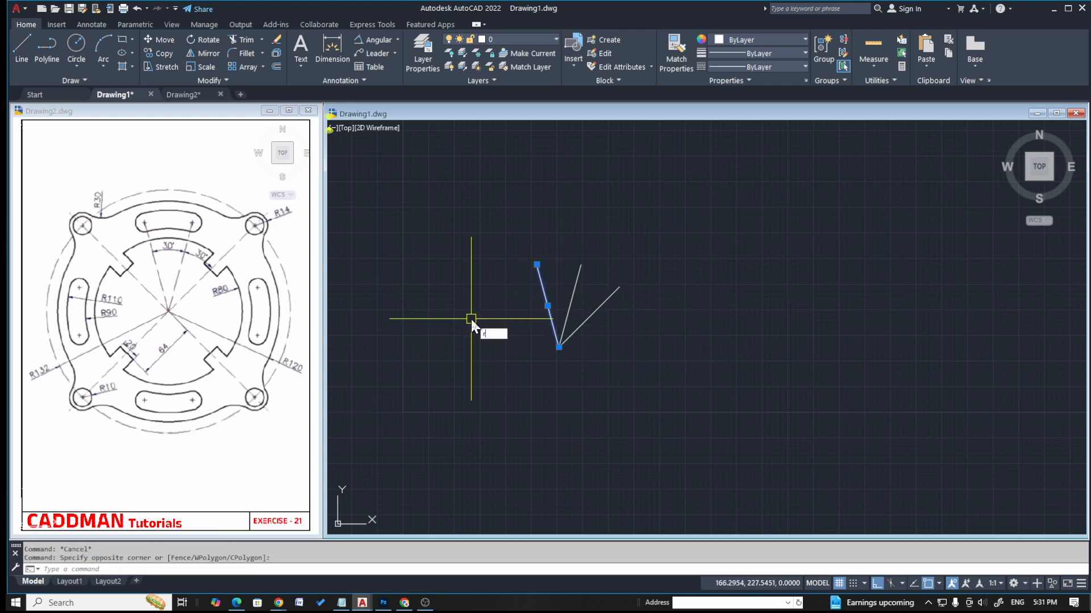
{"action": "key", "text": "Return"}
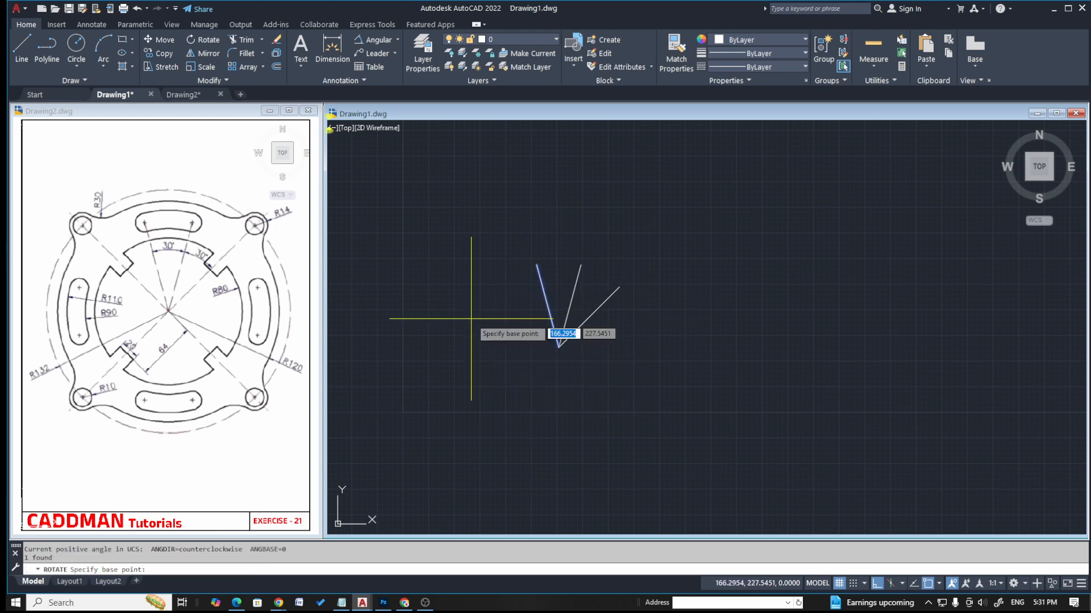
{"action": "left_click", "coordinate": [559, 347]}
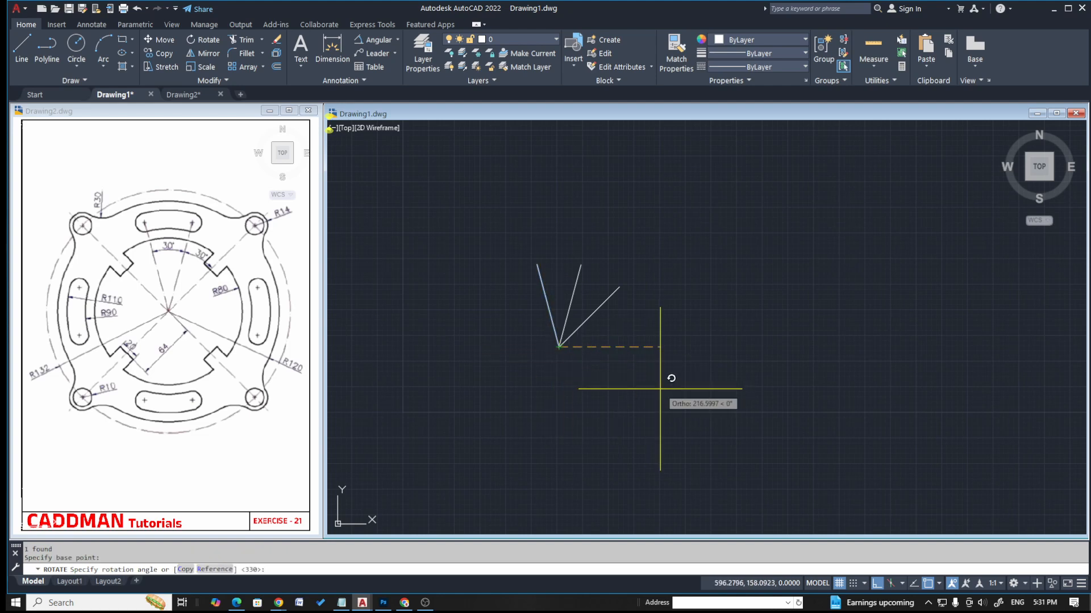
{"action": "type", "text": "30"}
{"action": "key", "text": "Return"}
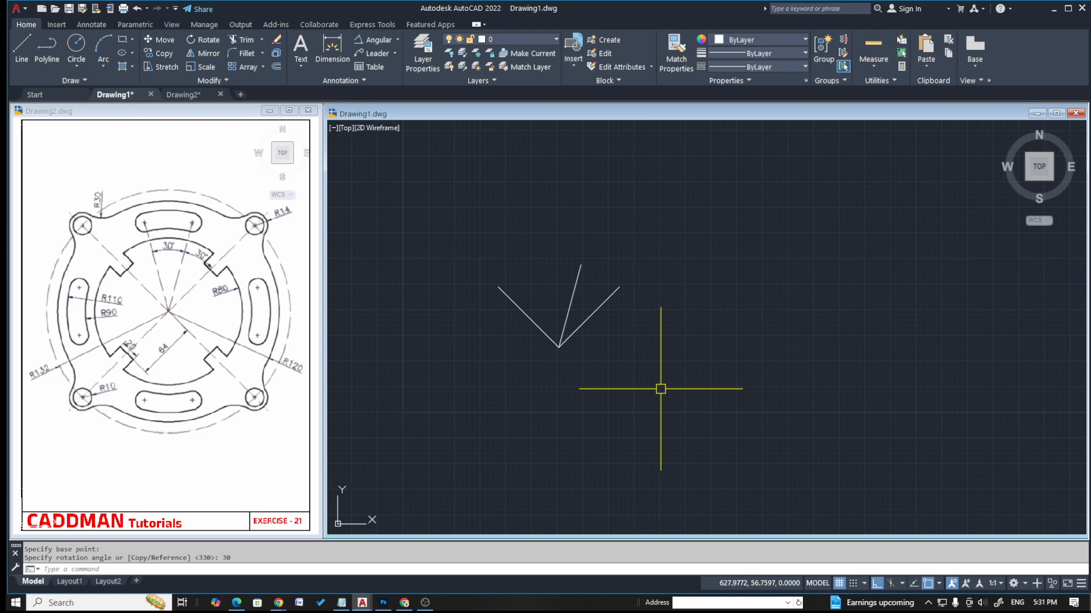
{"action": "key", "text": "ctrl+z"}
{"action": "key", "text": "Escape"}
- Create a copy of the left slanted line rotated 30° about the shared lower endpoint, keeping the original line
{"action": "left_click", "coordinate": [544, 266]}
{"action": "left_click", "coordinate": [508, 295]}
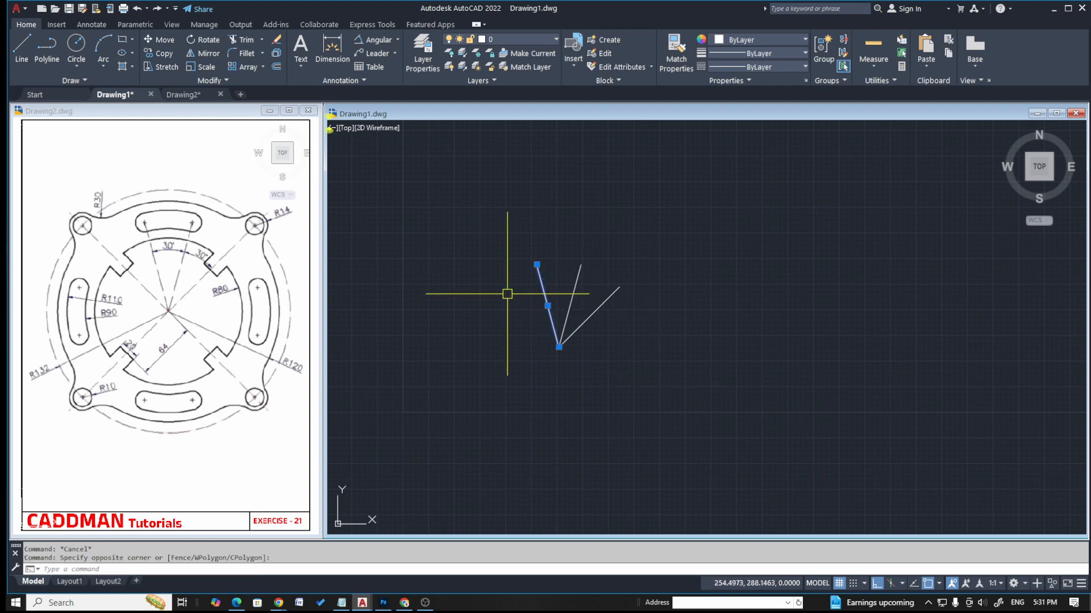
{"action": "type", "text": "rot"}
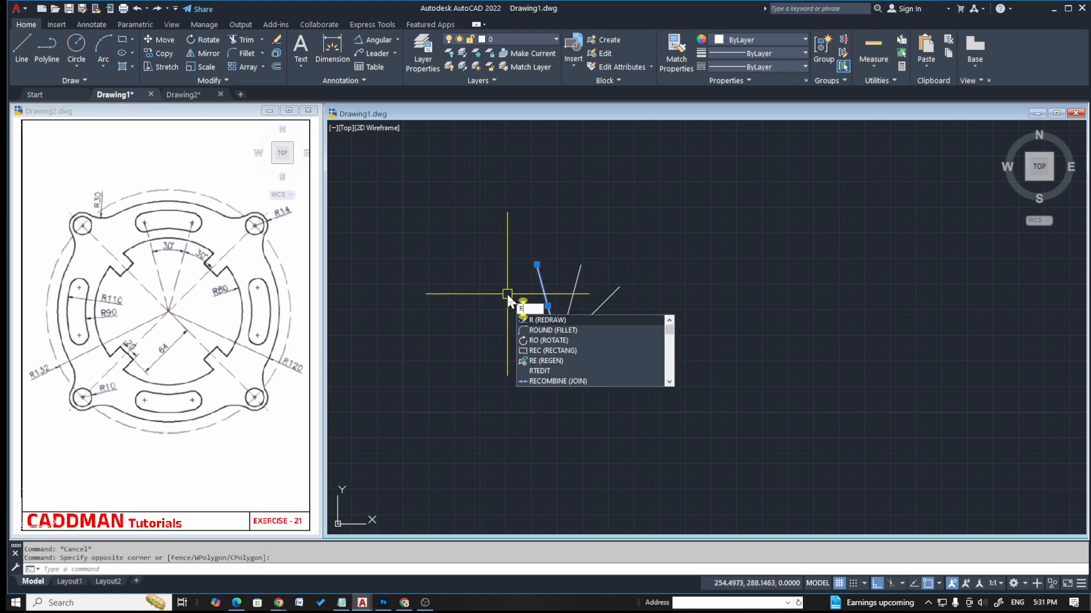
{"action": "key", "text": "Return"}
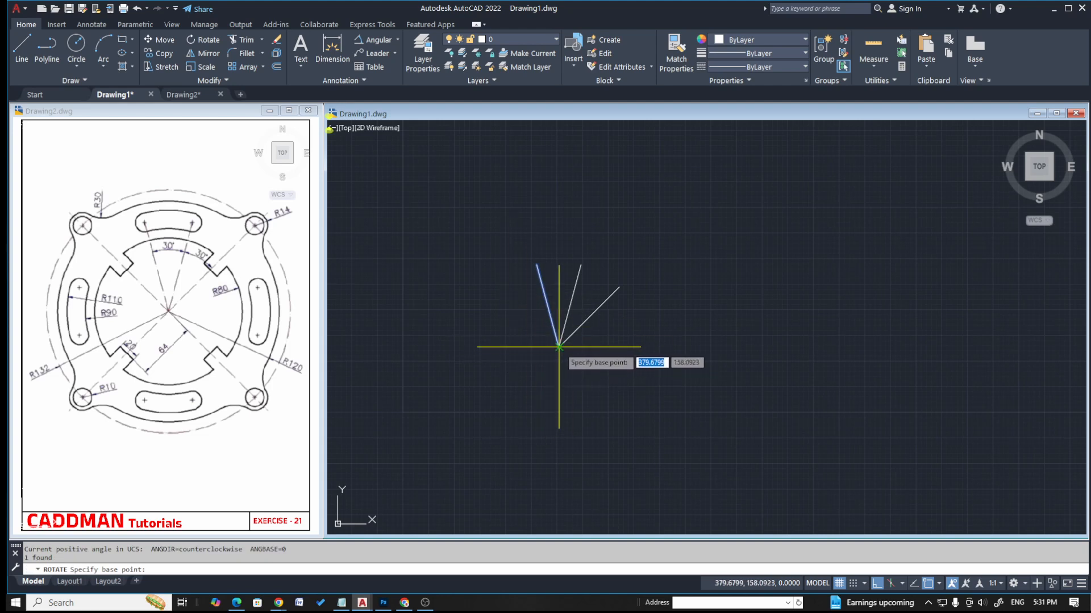
{"action": "left_click", "coordinate": [558, 347]}
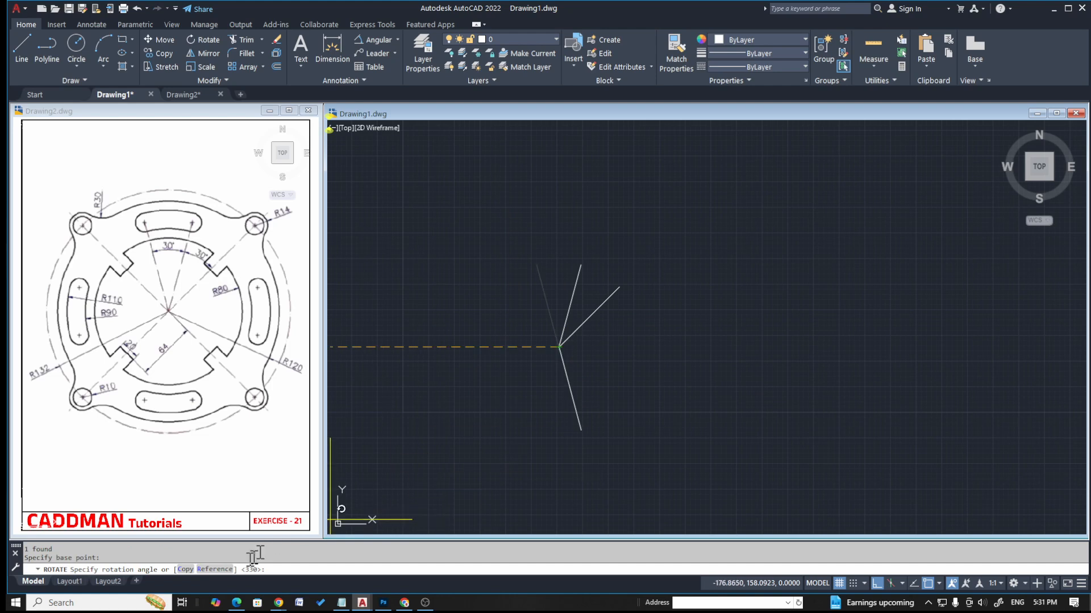
{"action": "left_click", "coordinate": [185, 569]}
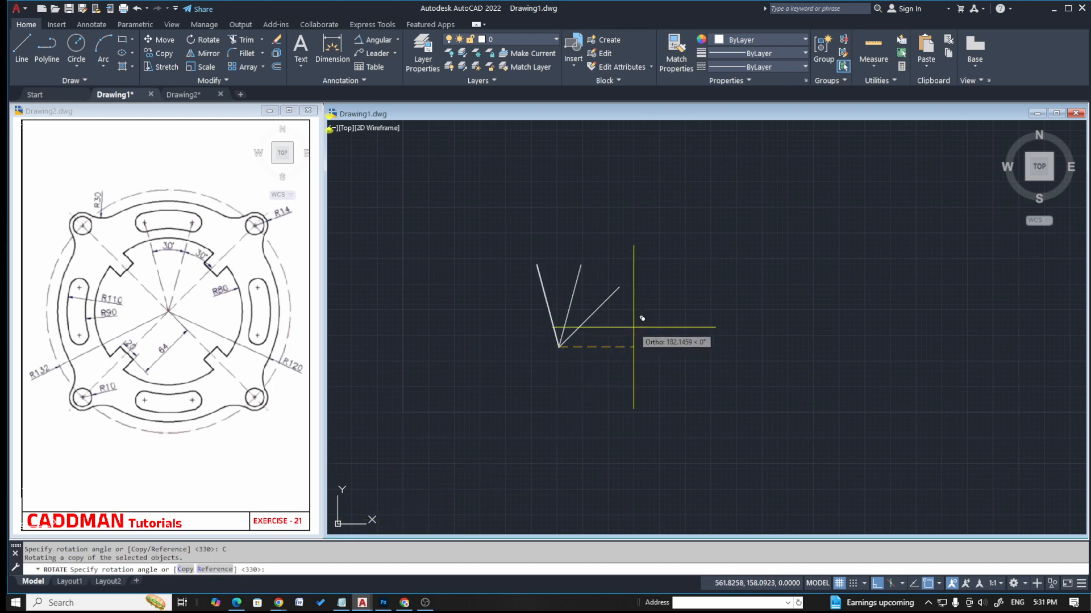
{"action": "type", "text": "30"}
{"action": "key", "text": "Return"}
{"action": "key", "text": "Escape"}
{"action": "key", "text": "Escape"}
{"action": "scroll", "coordinate": [640, 342], "scroll_direction": "down", "scroll_amount": 4}
{"action": "scroll", "coordinate": [594, 339], "scroll_direction": "up", "scroll_amount": 4}
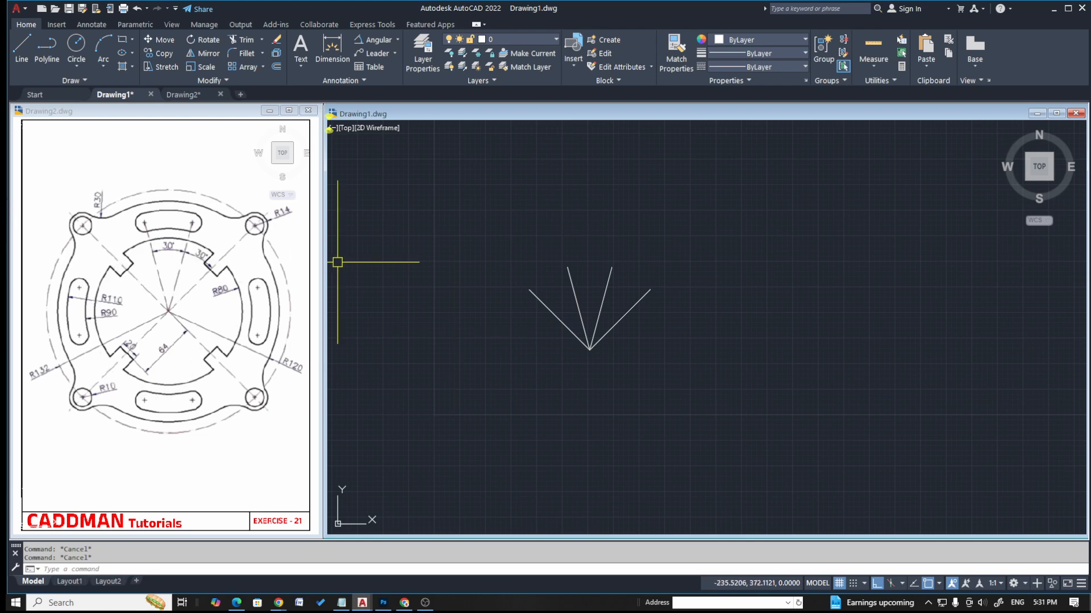
{"action": "key", "text": "ctrl+2"}
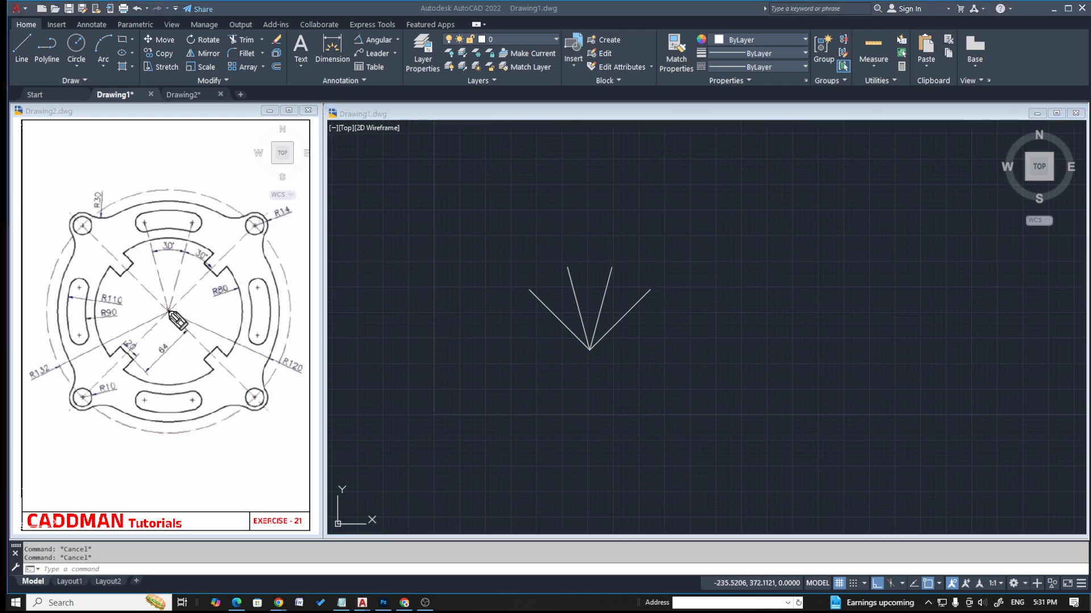
{"action": "left_click_drag", "start_coordinate": [224, 297], "coordinate": [229, 294]}
{"action": "left_click", "coordinate": [462, 234]}
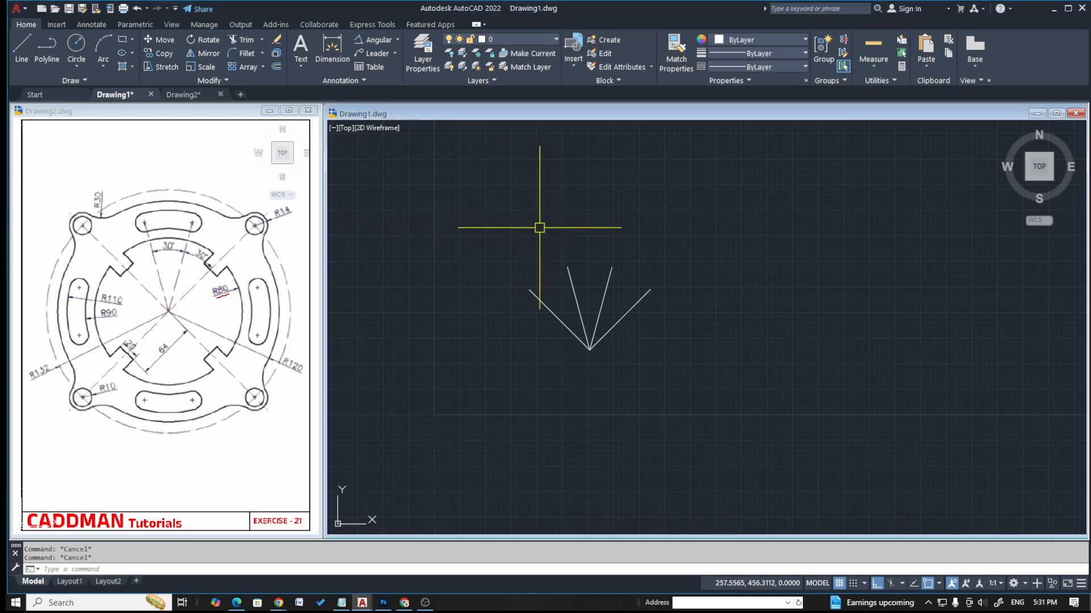
- Draw a circle of radius 80 centred on the shared lower endpoint of the slanted lines
{"action": "type", "text": "c"}
{"action": "key", "text": "Return"}
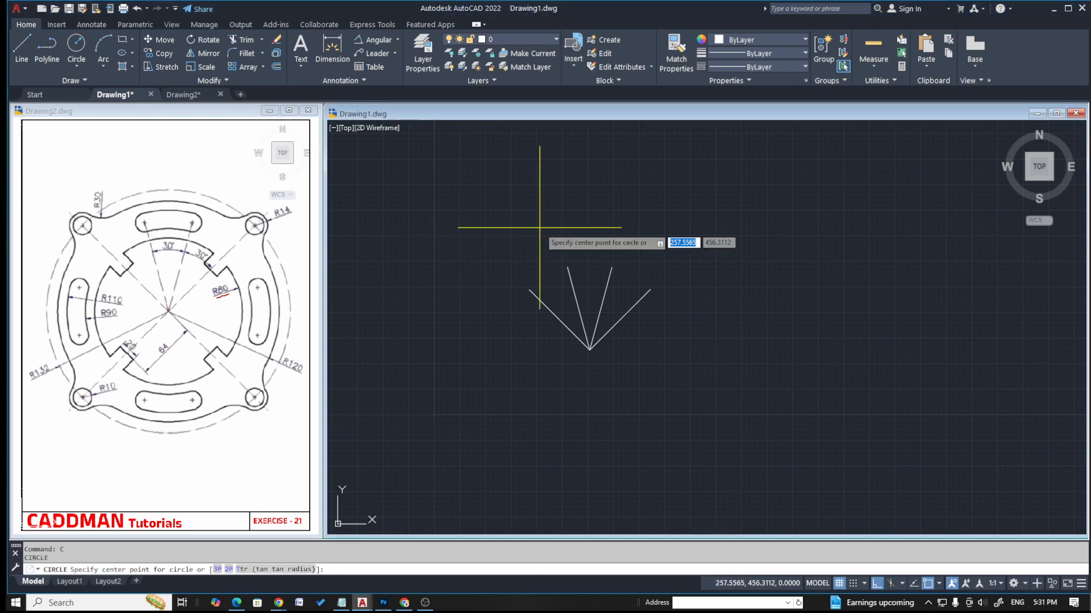
{"action": "left_click", "coordinate": [590, 349]}
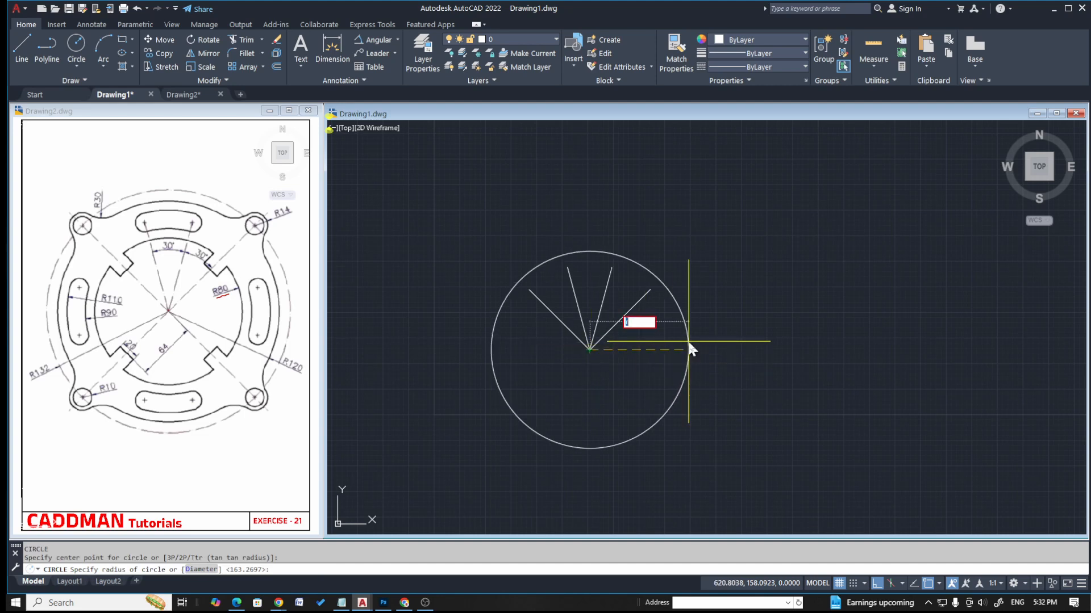
{"action": "type", "text": "80"}
{"action": "key", "text": "Return"}
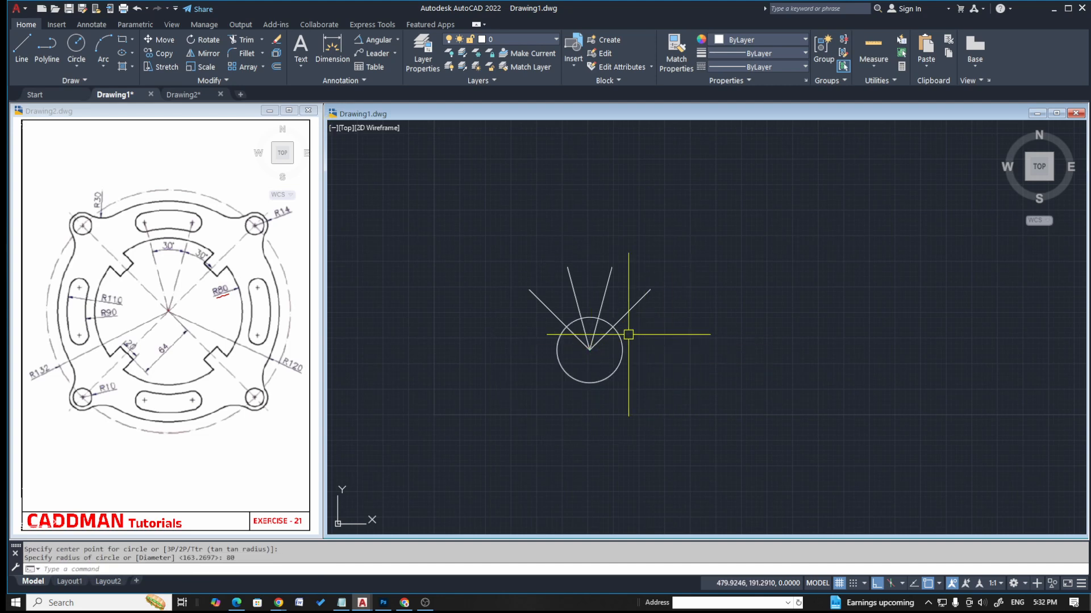
- Try to shorten the two outer slanted lines just outside the radius 80 circle with Break, and undo both cuts
{"action": "scroll", "coordinate": [595, 311], "scroll_direction": "up", "scroll_amount": 3}
{"action": "key", "text": "Escape"}
{"action": "key", "text": "Escape"}
{"action": "type", "text": "br"}
{"action": "key", "text": "Return"}
{"action": "left_click", "coordinate": [504, 302]}
{"action": "key", "text": "Return"}
{"action": "left_click", "coordinate": [642, 303]}
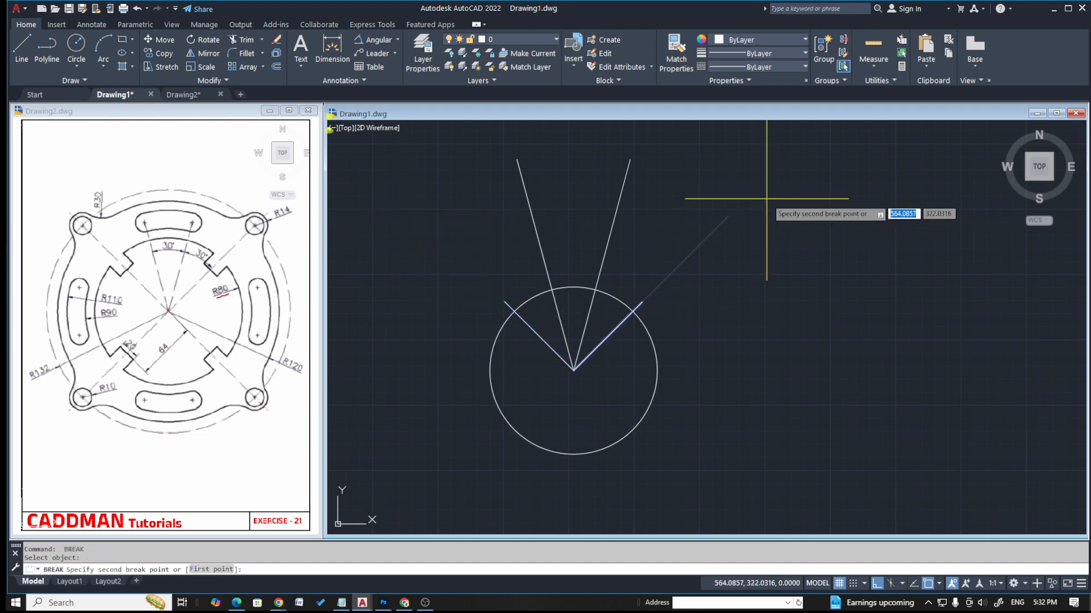
{"action": "key", "text": "Escape"}
{"action": "key", "text": "ctrl+z"}
{"action": "key", "text": "ctrl+z"}
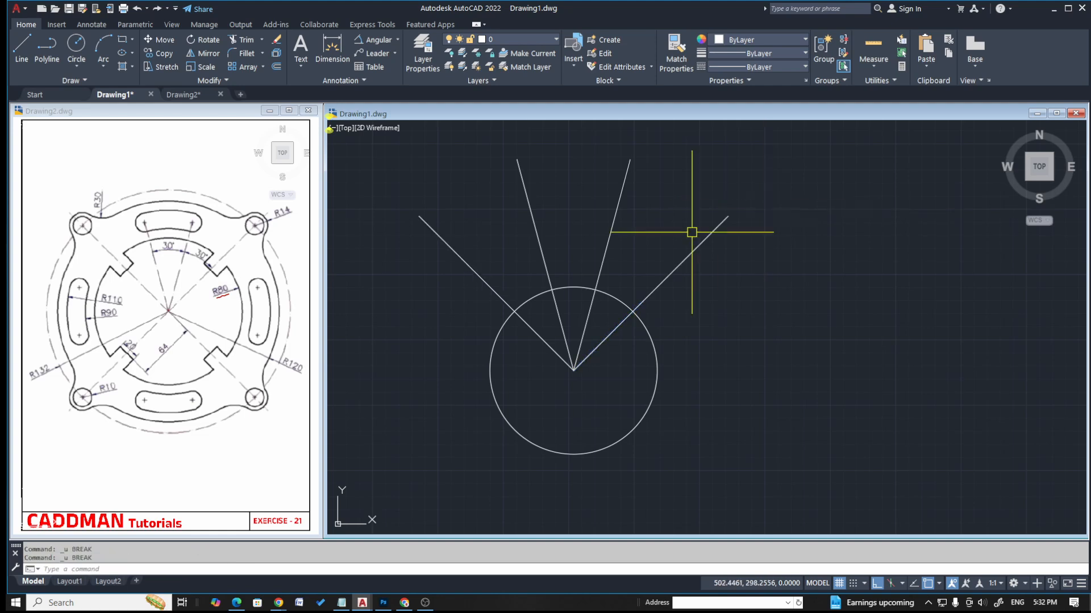
- Shorten the two inner slanted lines slightly by breaking off their upper ends
{"action": "type", "text": "br"}
{"action": "key", "text": "Return"}
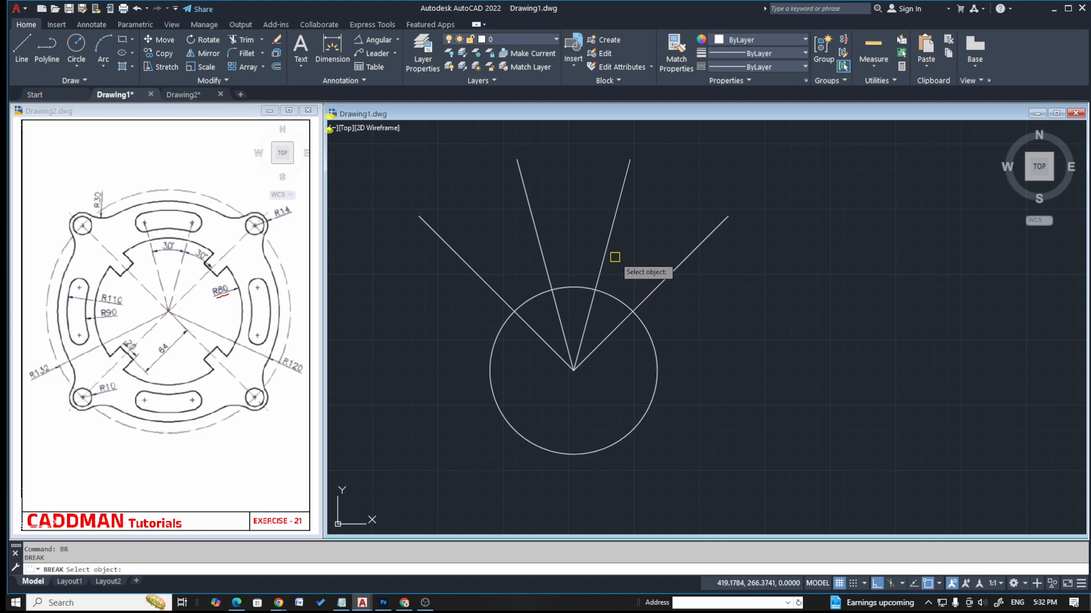
{"action": "left_click", "coordinate": [622, 188]}
{"action": "key", "text": "space"}
{"action": "left_click", "coordinate": [524, 188]}
{"action": "left_click", "coordinate": [486, 135]}
{"action": "key", "text": "Escape"}
{"action": "key", "text": "Escape"}
{"action": "scroll", "coordinate": [671, 216], "scroll_direction": "down", "scroll_amount": 2}
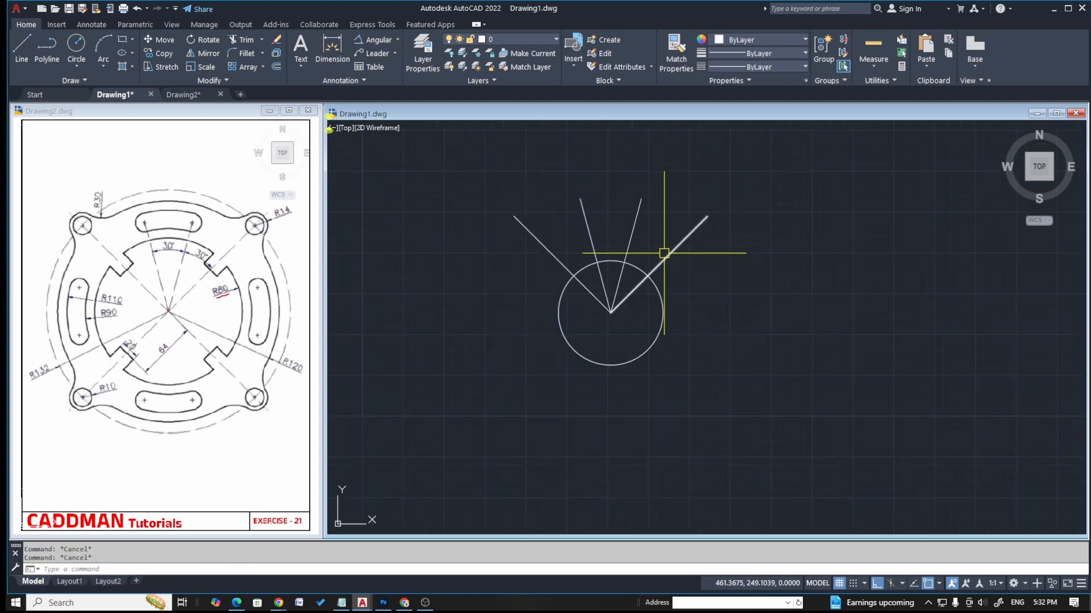
- Underline the R120 callout on the reference drawing and draw a circle of radius 120 centred on the lines' common point
{"action": "left_click", "coordinate": [13, 175]}
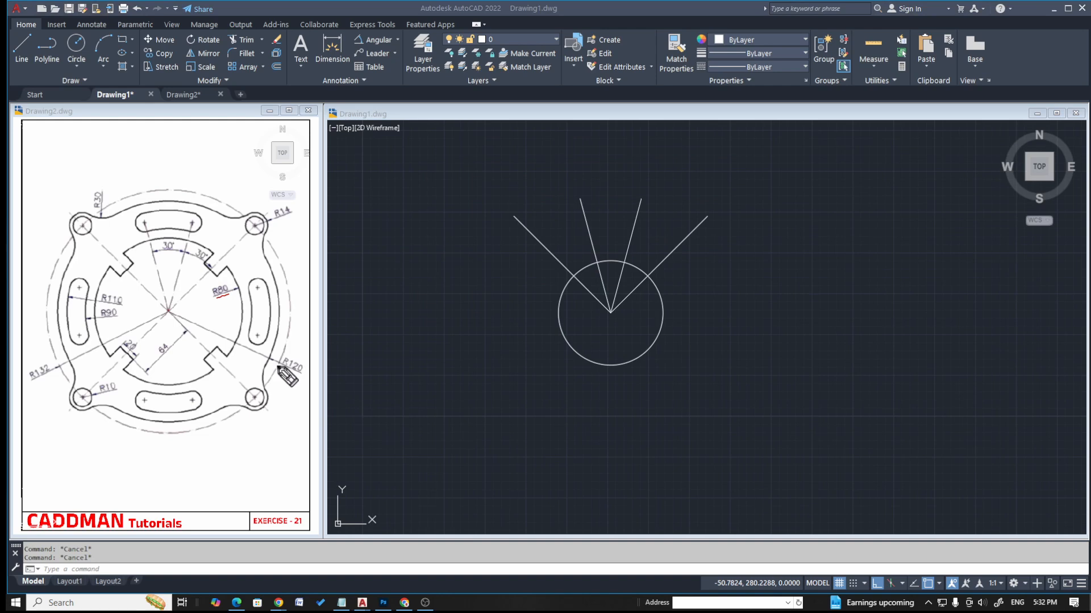
{"action": "left_click_drag", "start_coordinate": [288, 372], "coordinate": [301, 378]}
{"action": "left_click", "coordinate": [382, 202]}
{"action": "key", "text": "c"}
{"action": "key", "text": "Return"}
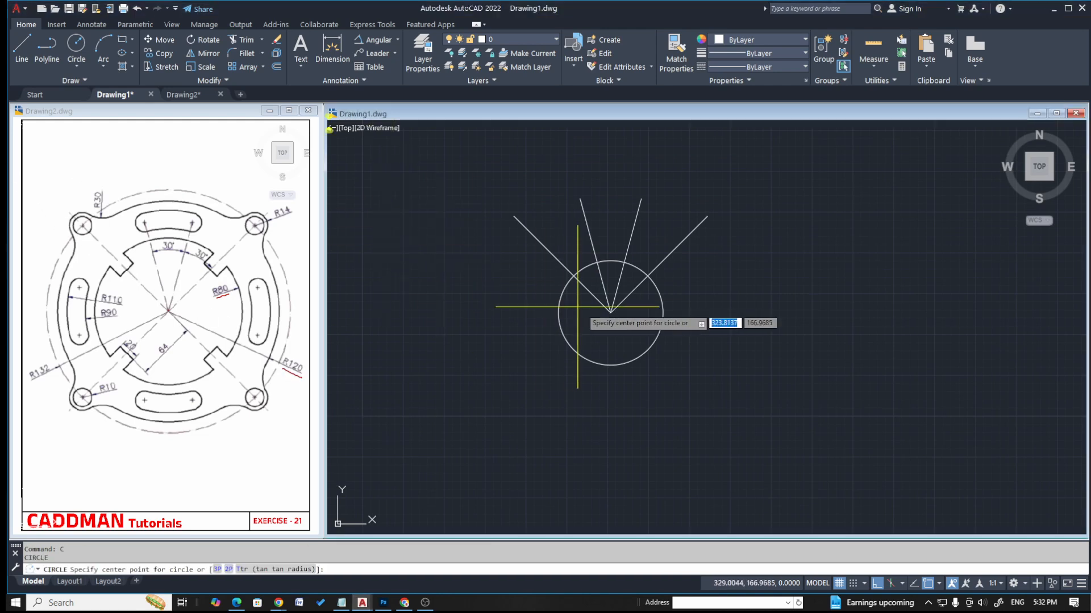
{"action": "left_click", "coordinate": [610, 312]}
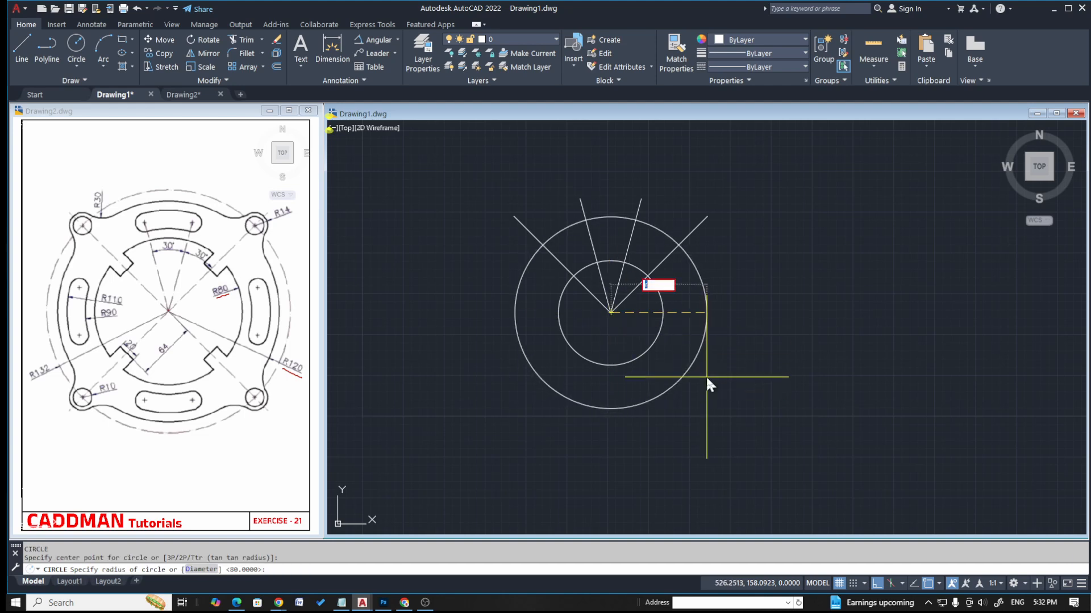
{"action": "type", "text": "120"}
{"action": "key", "text": "Return"}
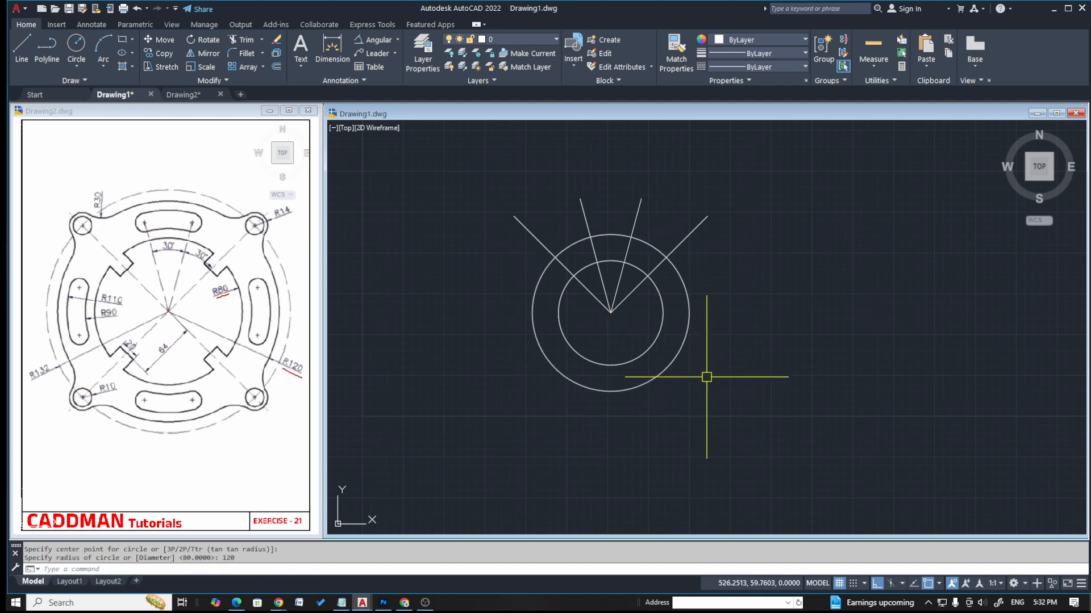
- Break off the upper ends of the two inner slanted lines so they stop just inside the radius 120 circle
{"action": "key", "text": "Escape"}
{"action": "key", "text": "Escape"}
{"action": "type", "text": "br"}
{"action": "key", "text": "Return"}
{"action": "scroll", "coordinate": [601, 246], "scroll_direction": "up", "scroll_amount": 1}
{"action": "left_click", "coordinate": [587, 239]}
{"action": "left_click", "coordinate": [556, 161]}
{"action": "key", "text": "Return"}
{"action": "left_click", "coordinate": [646, 241]}
{"action": "left_click", "coordinate": [673, 166]}
- Break off the outer ends of the two outer diagonal lines a short distance beyond the radius 120 circle
{"action": "left_click", "coordinate": [713, 255]}
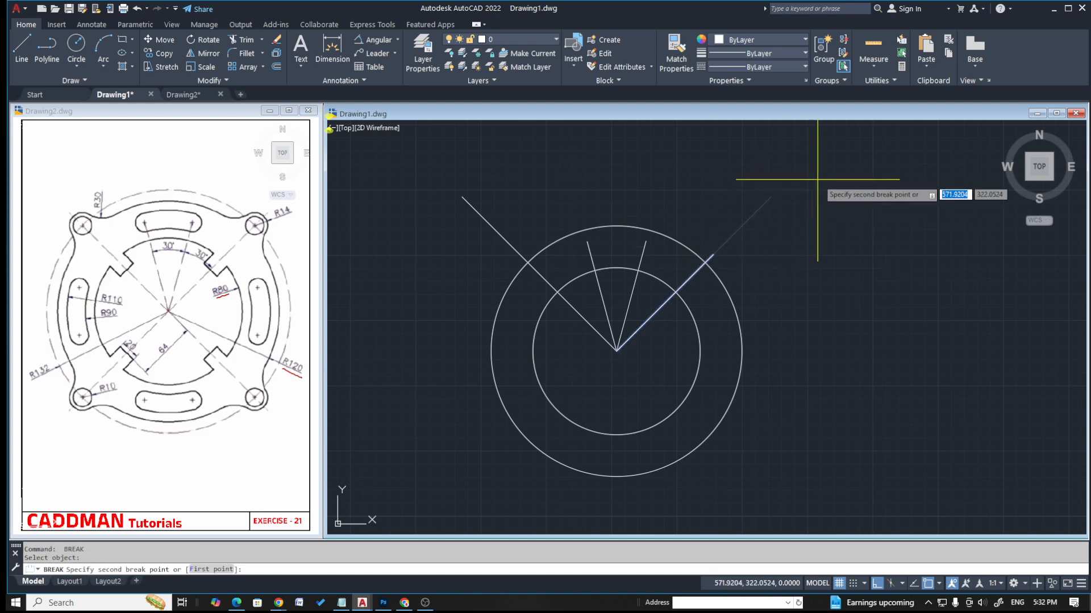
{"action": "key", "text": "ctrl+z"}
{"action": "key", "text": "Escape"}
{"action": "key", "text": "Return"}
{"action": "left_click", "coordinate": [734, 234]}
{"action": "left_click", "coordinate": [819, 181]}
{"action": "key", "text": "Escape"}
{"action": "key", "text": "Return"}
{"action": "left_click", "coordinate": [497, 233]}
{"action": "left_click", "coordinate": [426, 181]}
{"action": "key", "text": "Escape"}
{"action": "key", "text": "Escape"}
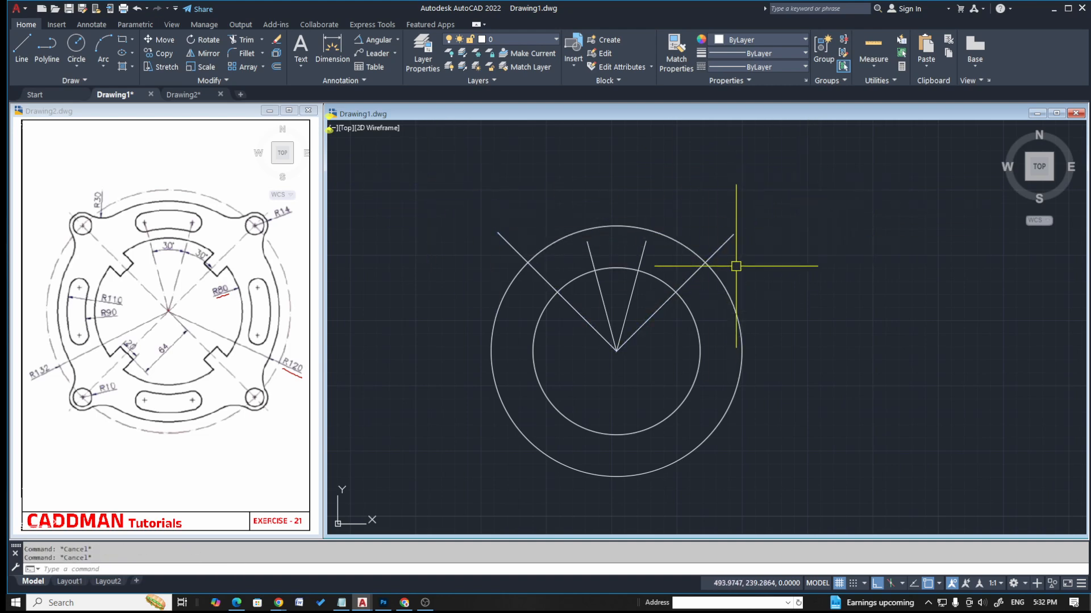
{"action": "scroll", "coordinate": [681, 264], "scroll_direction": "down", "scroll_amount": 2}
{"action": "scroll", "coordinate": [702, 318], "scroll_direction": "up", "scroll_amount": 4}
{"action": "scroll", "coordinate": [702, 318], "scroll_direction": "down", "scroll_amount": 2}
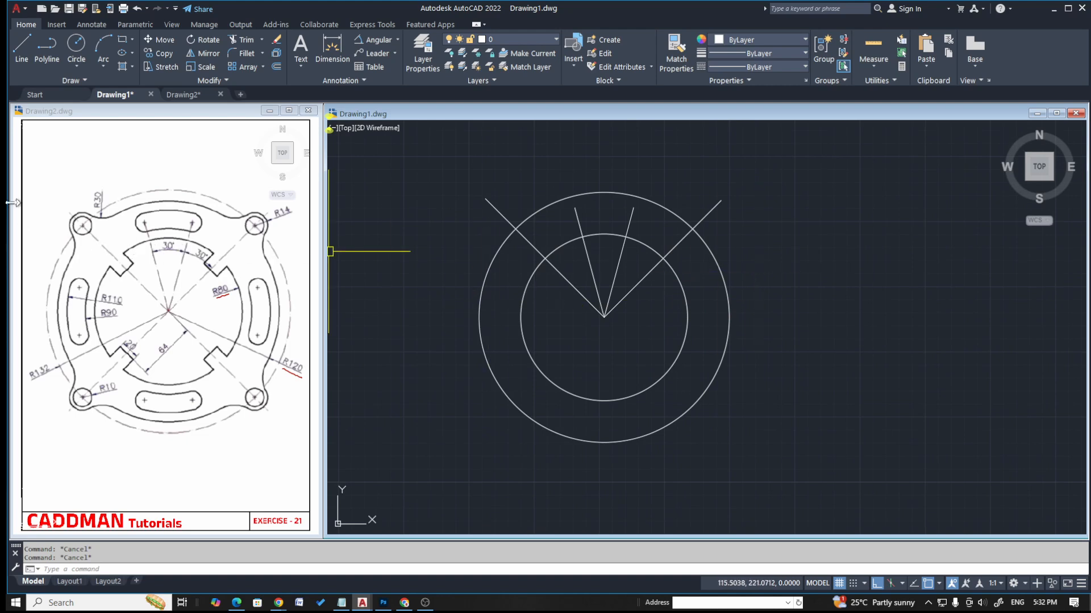
{"action": "key", "text": "ctrl+shift+3"}
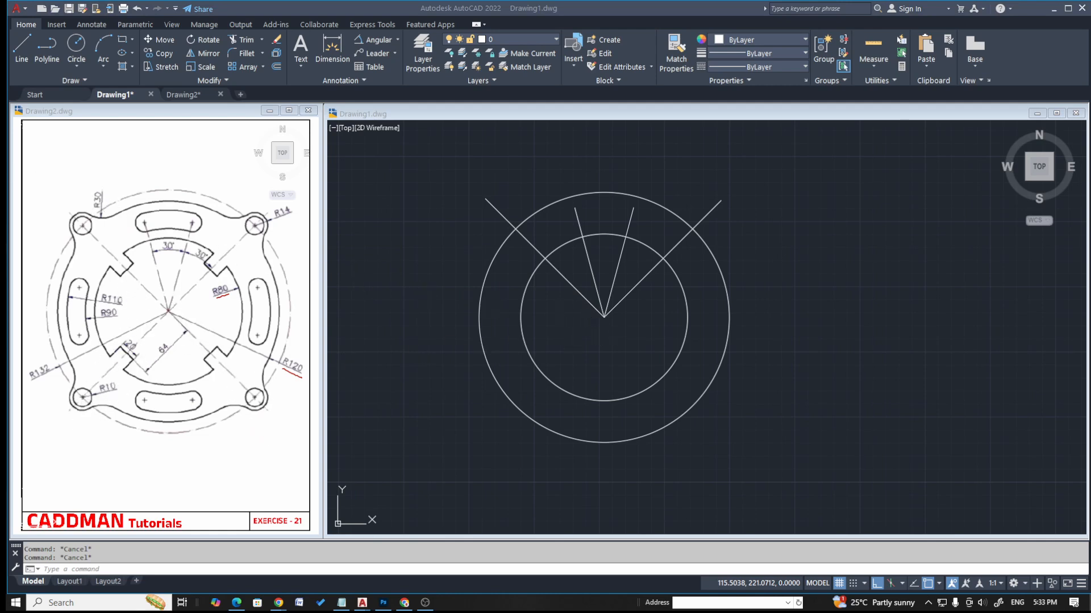
{"action": "left_click", "coordinate": [628, 292]}
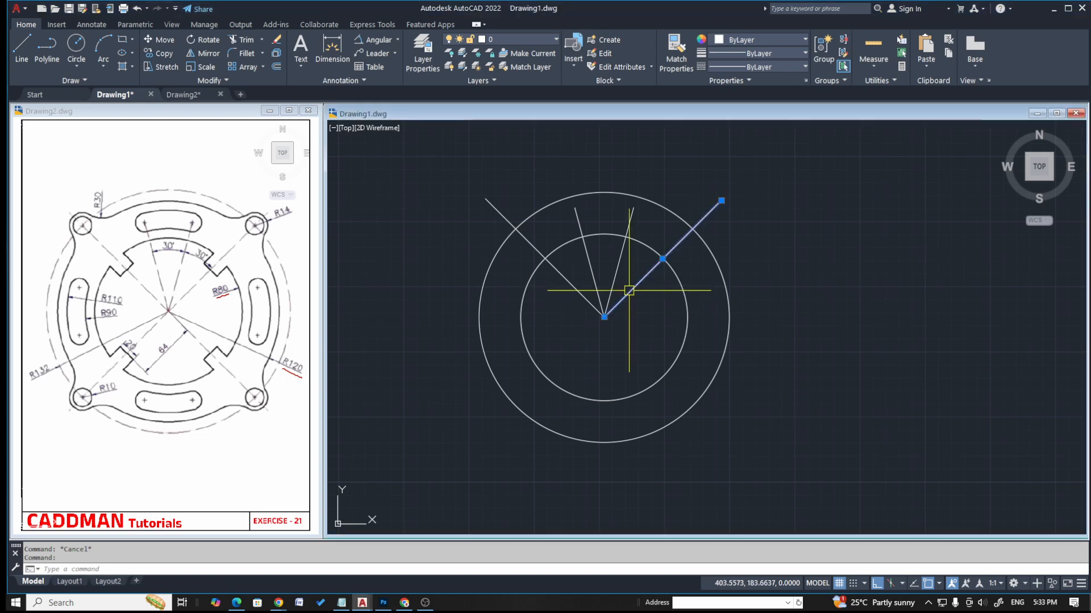
{"action": "left_click", "coordinate": [577, 289]}
{"action": "key", "text": "Escape"}
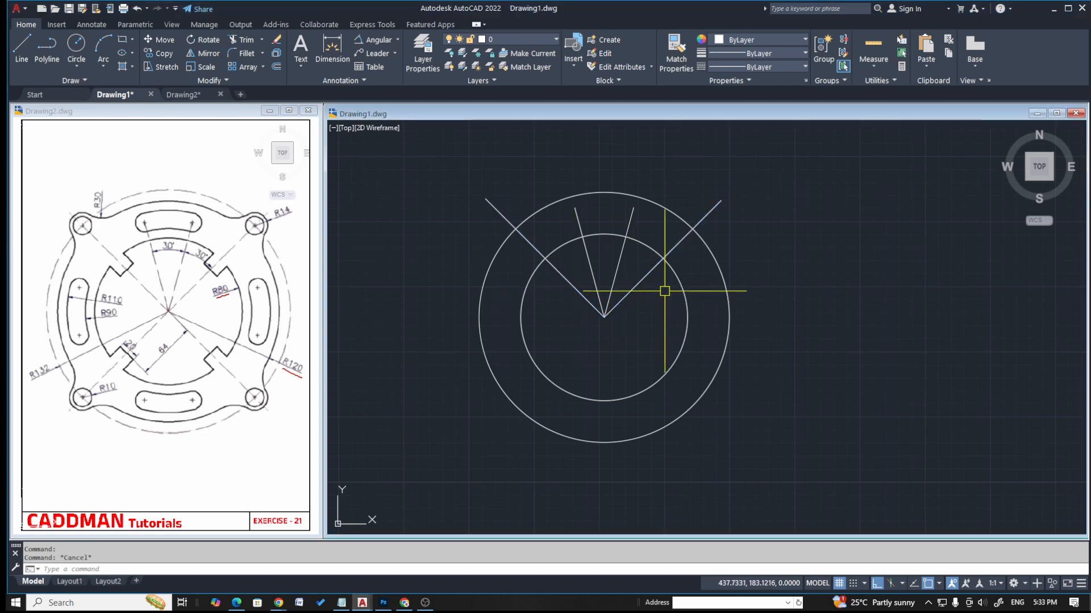
{"action": "key", "text": "Escape"}
- Extend the left diagonal through the centre to just beyond the radius 120 circle at lower right, using dynamic Lengthen
{"action": "type", "text": "len"}
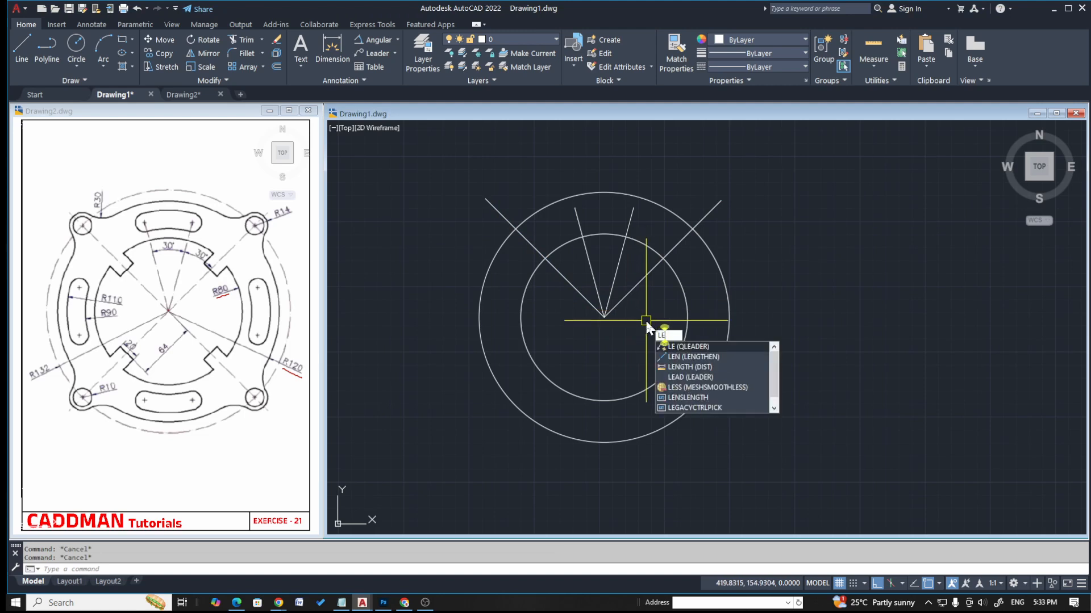
{"action": "key", "text": "Return"}
{"action": "type", "text": "dy"}
{"action": "key", "text": "Return"}
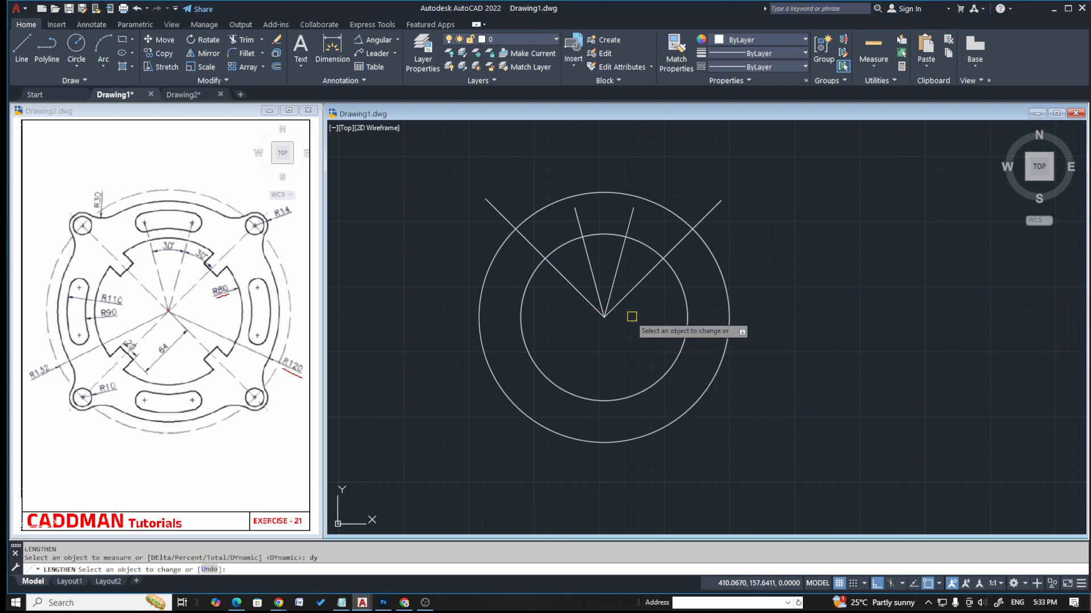
{"action": "left_click", "coordinate": [602, 314]}
{"action": "left_click", "coordinate": [845, 469]}
{"action": "key", "text": "Escape"}
- Extend the right diagonal through the centre to just beyond the radius 120 circle at lower left, using dynamic Lengthen
{"action": "key", "text": "Return"}
{"action": "left_click", "coordinate": [637, 293]}
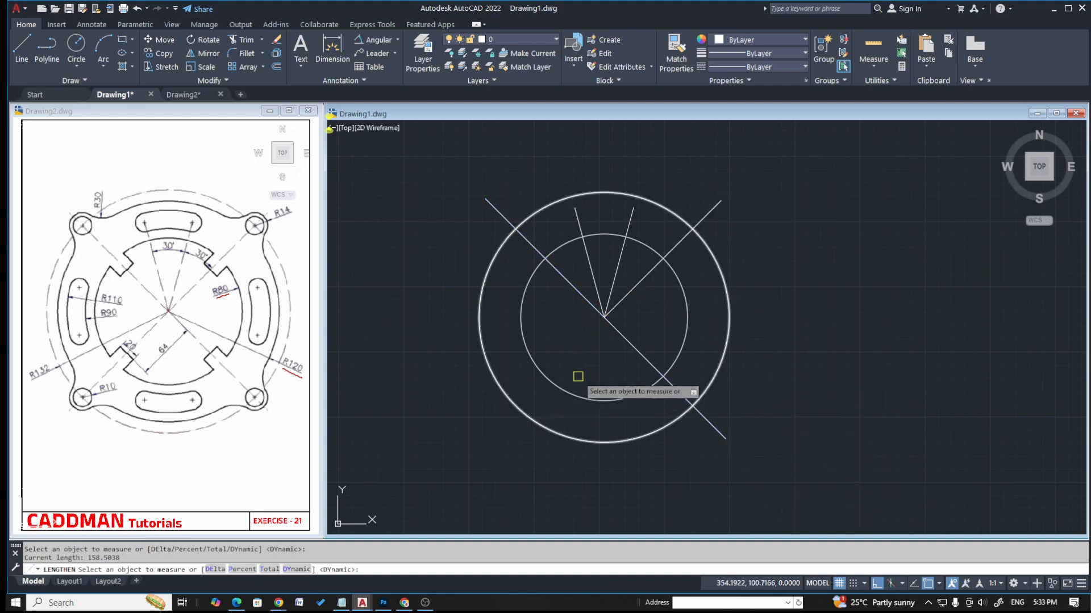
{"action": "key", "text": "Escape"}
{"action": "type", "text": "len"}
{"action": "key", "text": "Return"}
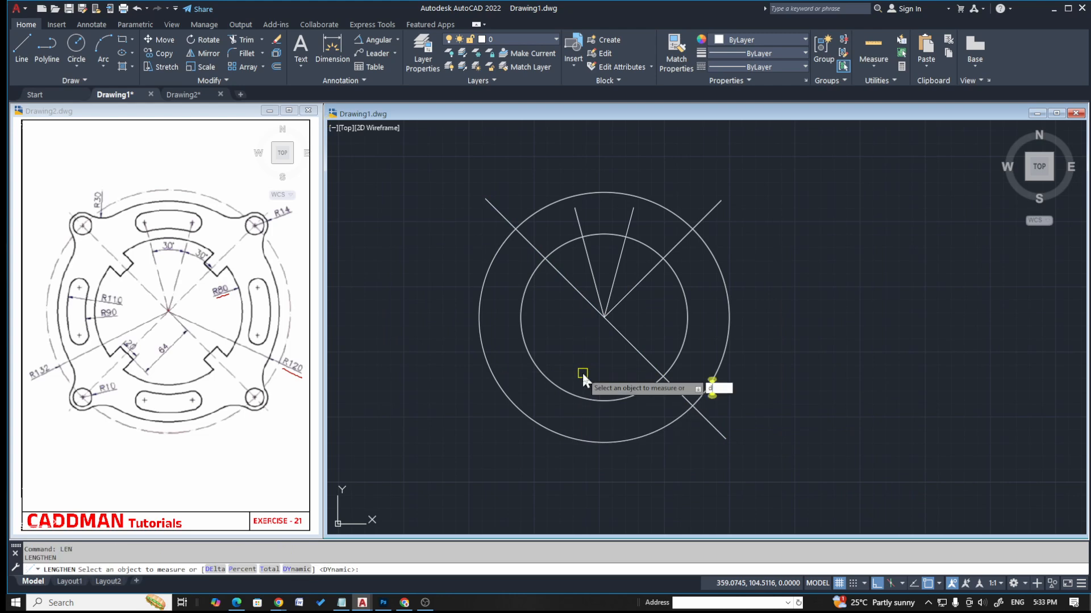
{"action": "type", "text": "dy"}
{"action": "key", "text": "Return"}
{"action": "left_click", "coordinate": [610, 310]}
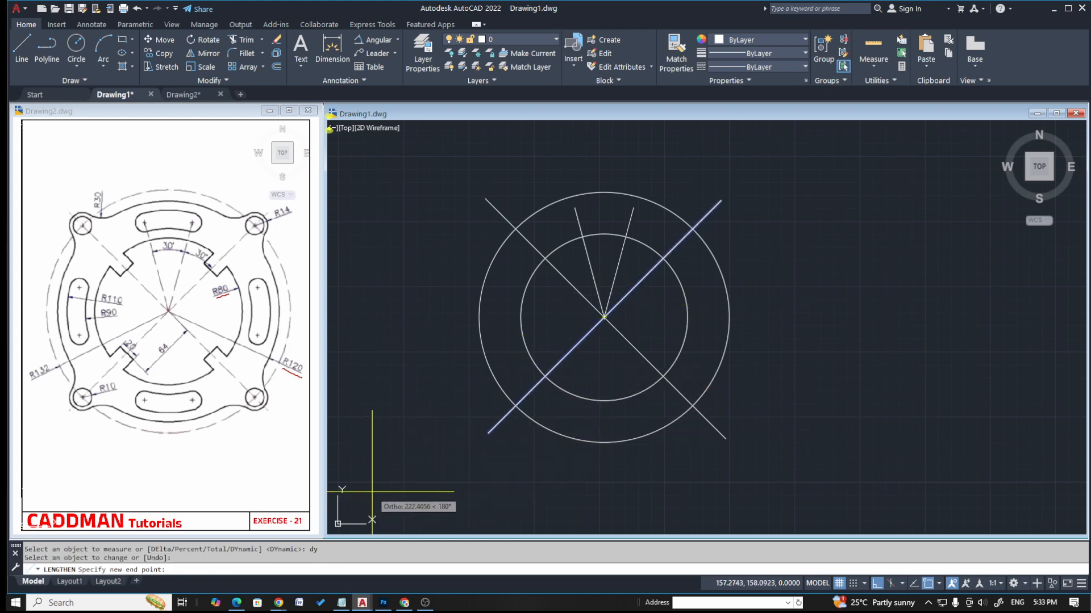
{"action": "left_click", "coordinate": [485, 433]}
{"action": "key", "text": "Escape"}
{"action": "key", "text": "Escape"}
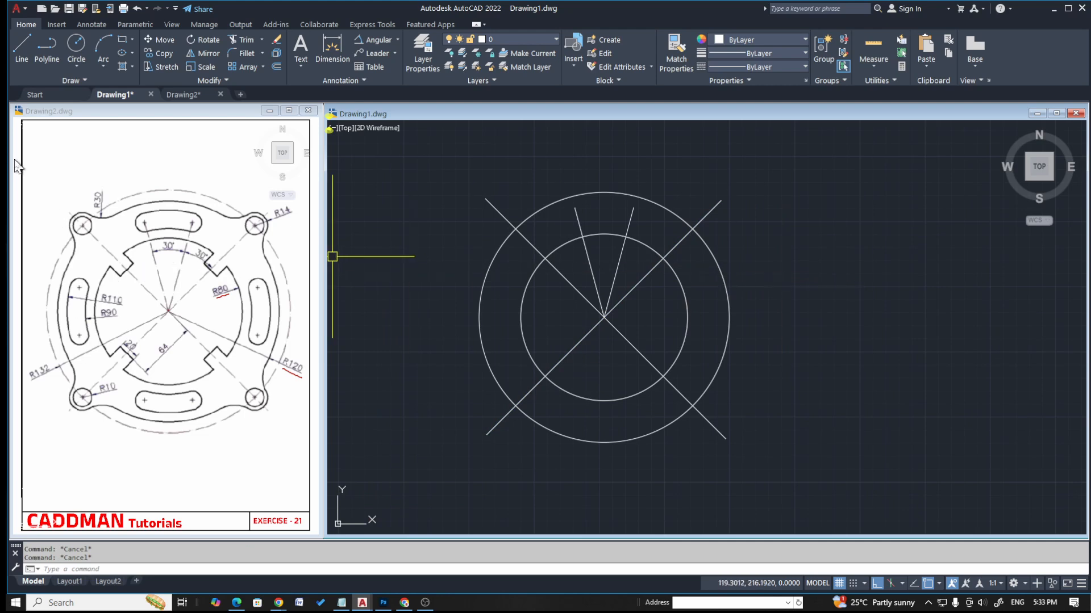
- Draw a circle of radius 132 centred on the intersection of the diagonals
{"action": "key", "text": "ctrl+2"}
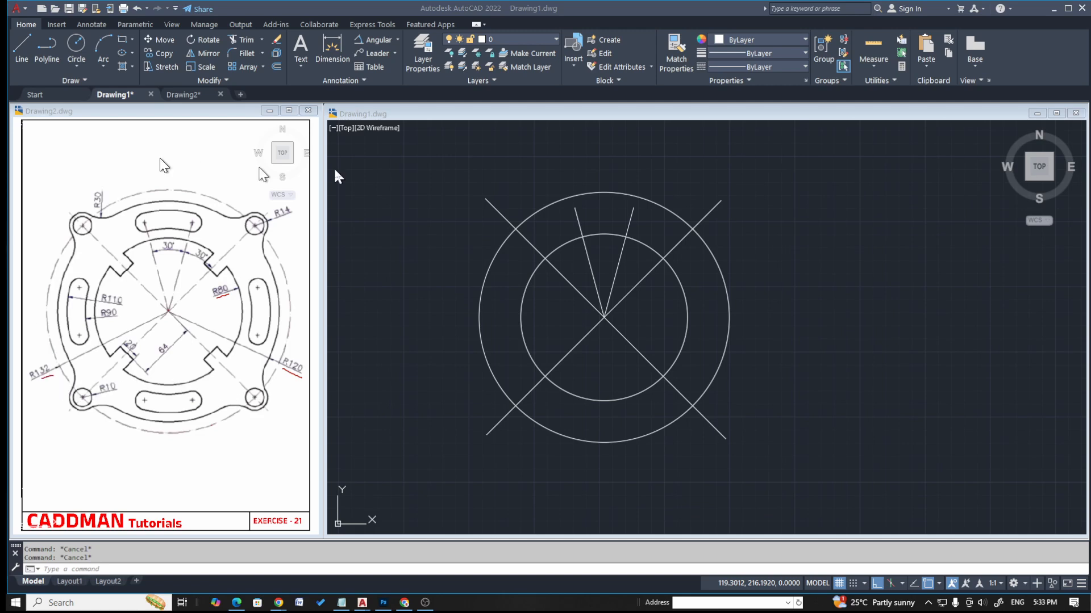
{"action": "left_click", "coordinate": [462, 169]}
{"action": "type", "text": "c"}
{"action": "key", "text": "Return"}
{"action": "left_click", "coordinate": [603, 317]}
{"action": "type", "text": "132"}
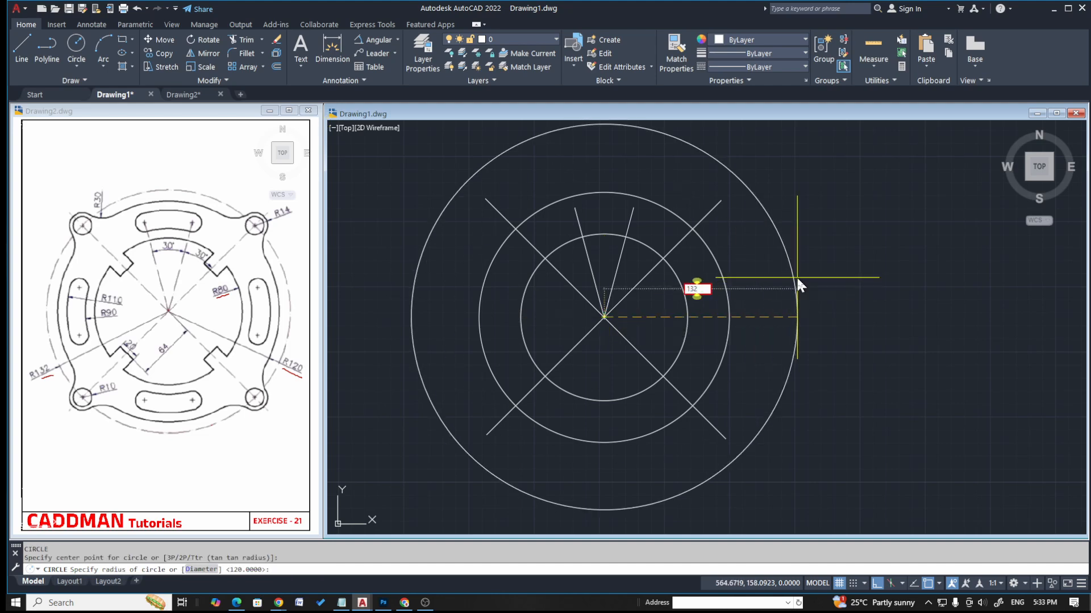
{"action": "key", "text": "Return"}
{"action": "key", "text": "Escape"}
{"action": "key", "text": "Escape"}
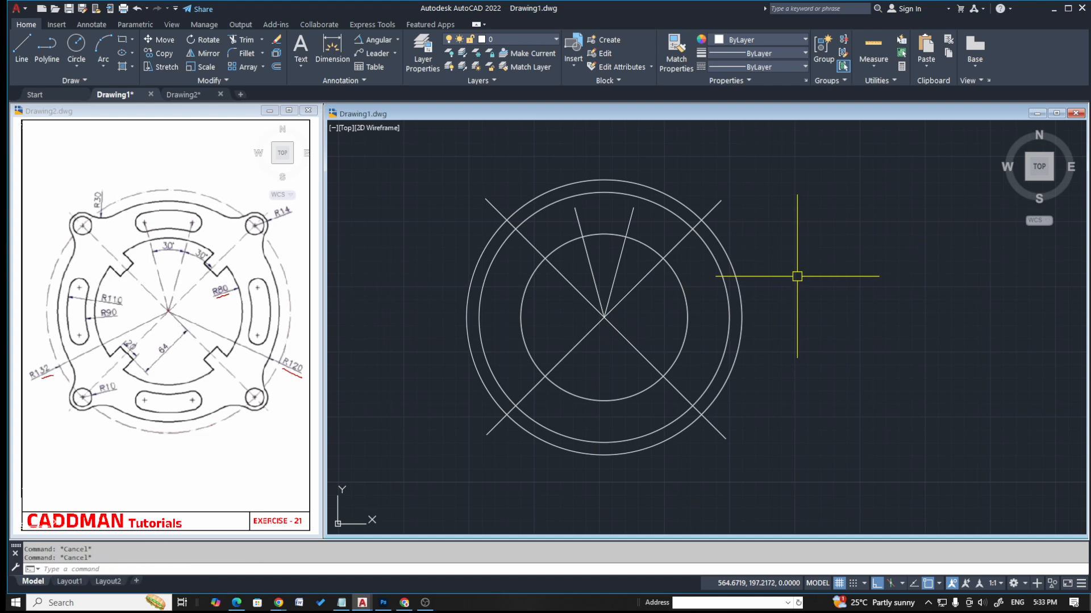
- Underline the R14 and R10 callouts on the reference drawing in red
{"action": "key", "text": "ctrl+shift+3"}
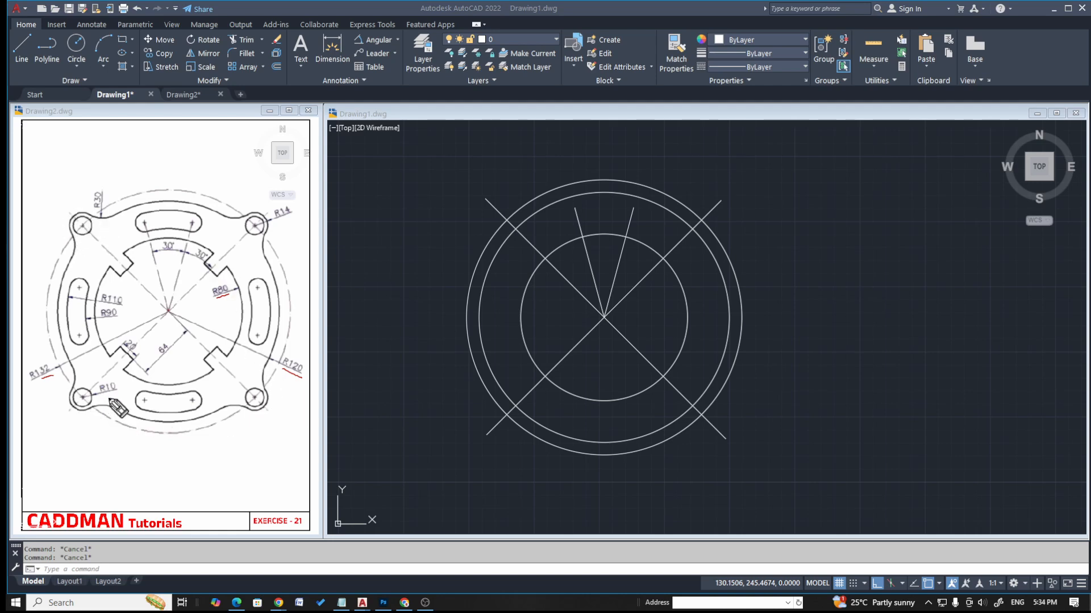
{"action": "left_click_drag", "start_coordinate": [288, 216], "coordinate": [278, 219]}
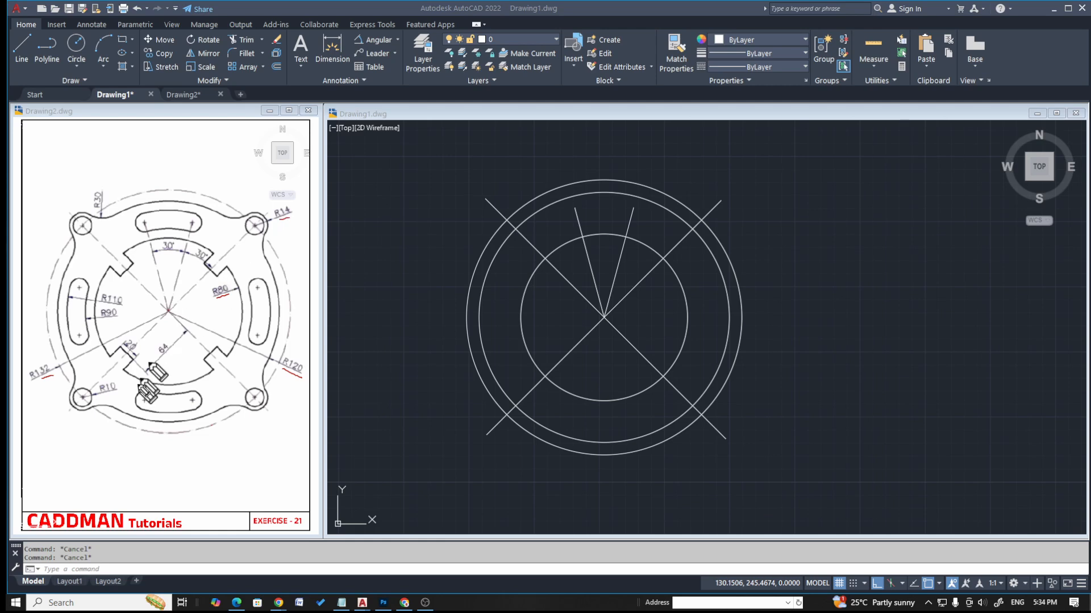
{"action": "left_click_drag", "start_coordinate": [120, 395], "coordinate": [108, 396]}
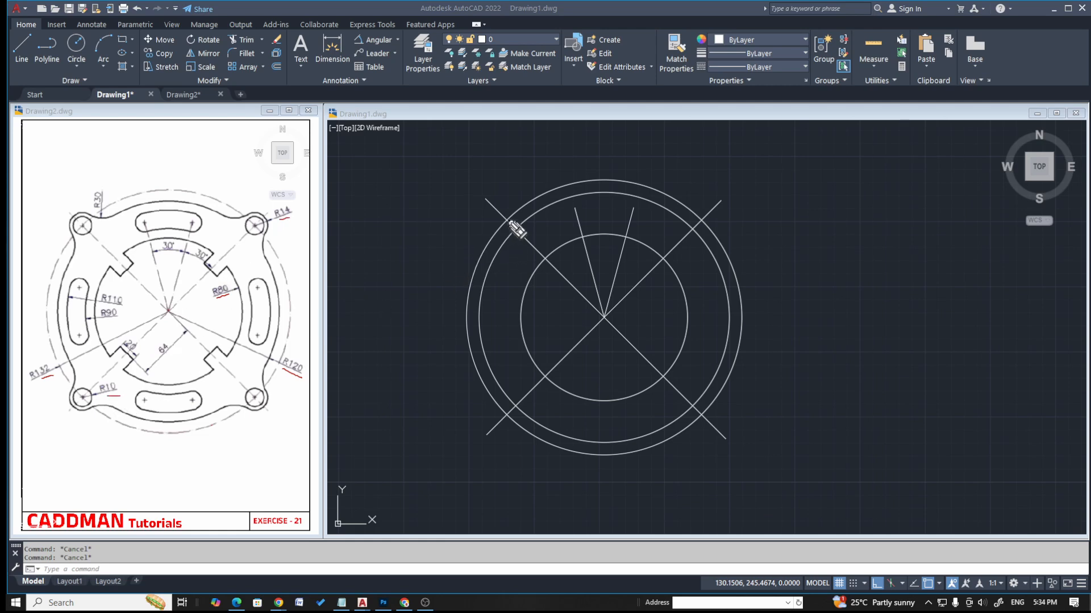
{"action": "left_click", "coordinate": [448, 239]}
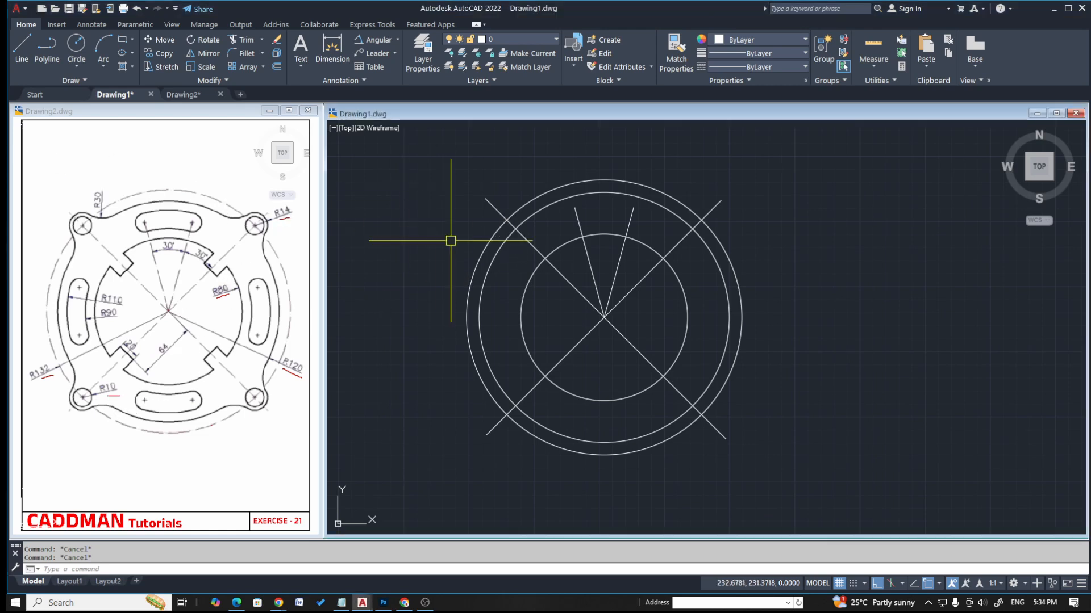
- Set the linetype of the radius 132 circle to CENTER2
{"action": "left_click", "coordinate": [540, 197]}
{"action": "left_click", "coordinate": [752, 66]}
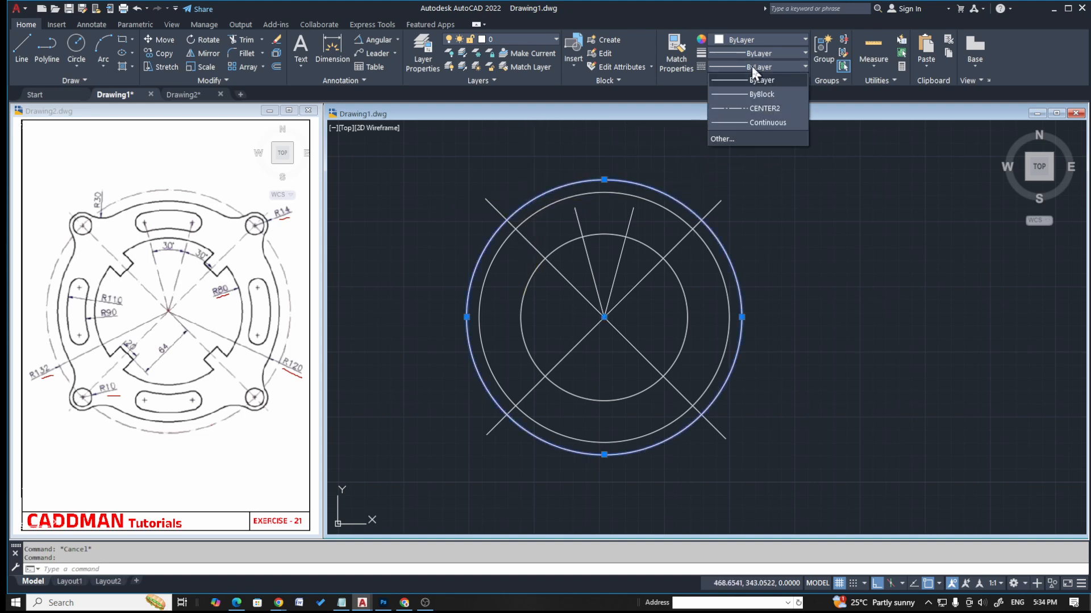
{"action": "left_click", "coordinate": [772, 107]}
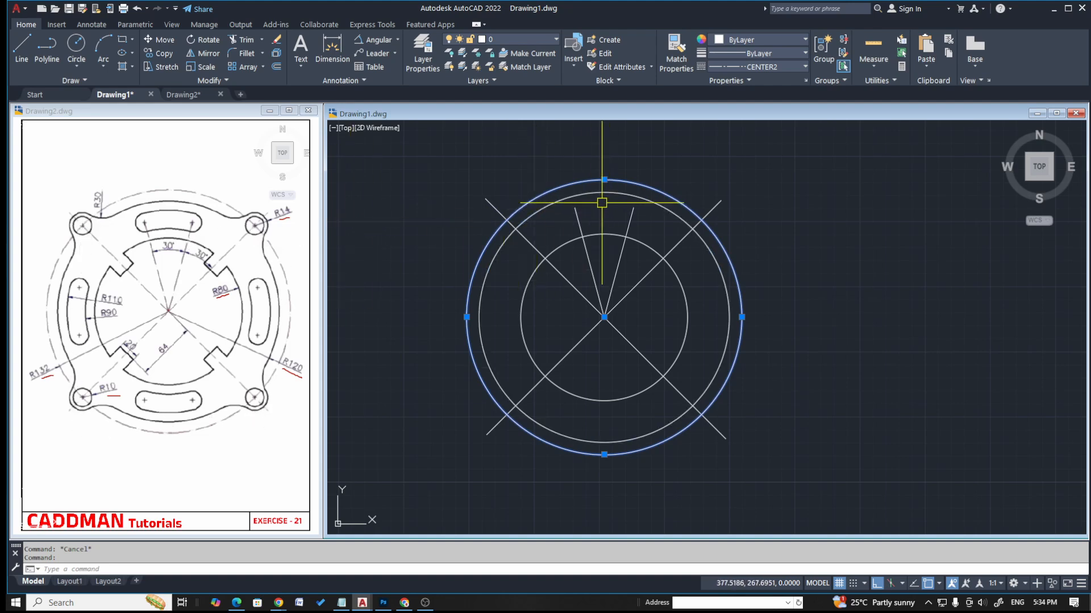
{"action": "key", "text": "Escape"}
- Set the linetype scale of the radius 132 circle to 30 in its object properties
{"action": "scroll", "coordinate": [523, 196], "scroll_direction": "up", "scroll_amount": 5}
{"action": "scroll", "coordinate": [523, 196], "scroll_direction": "down", "scroll_amount": 7}
{"action": "scroll", "coordinate": [524, 199], "scroll_direction": "up", "scroll_amount": 4}
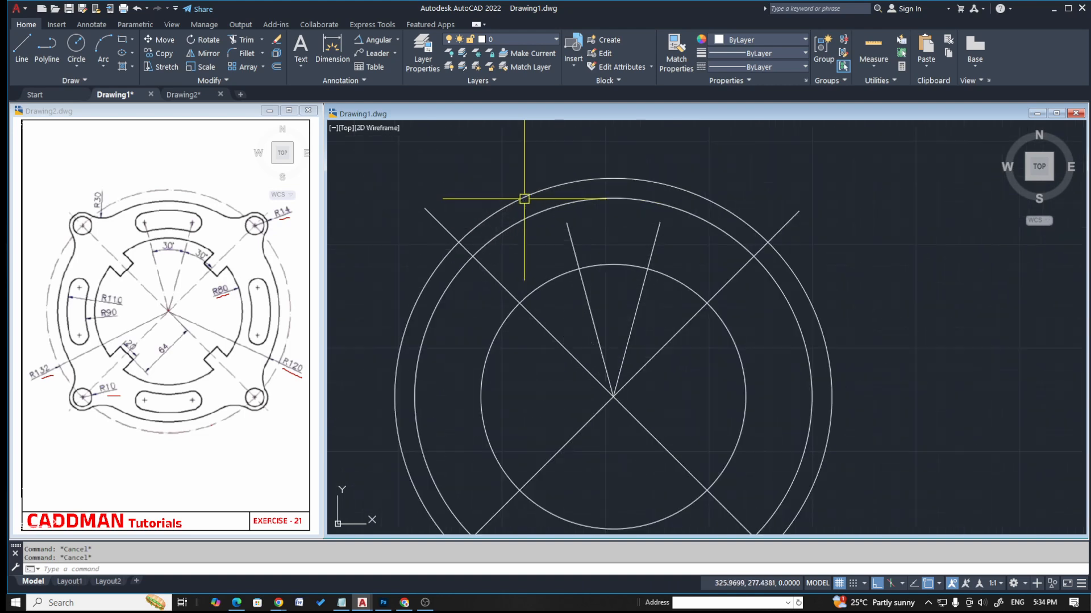
{"action": "left_click", "coordinate": [623, 181]}
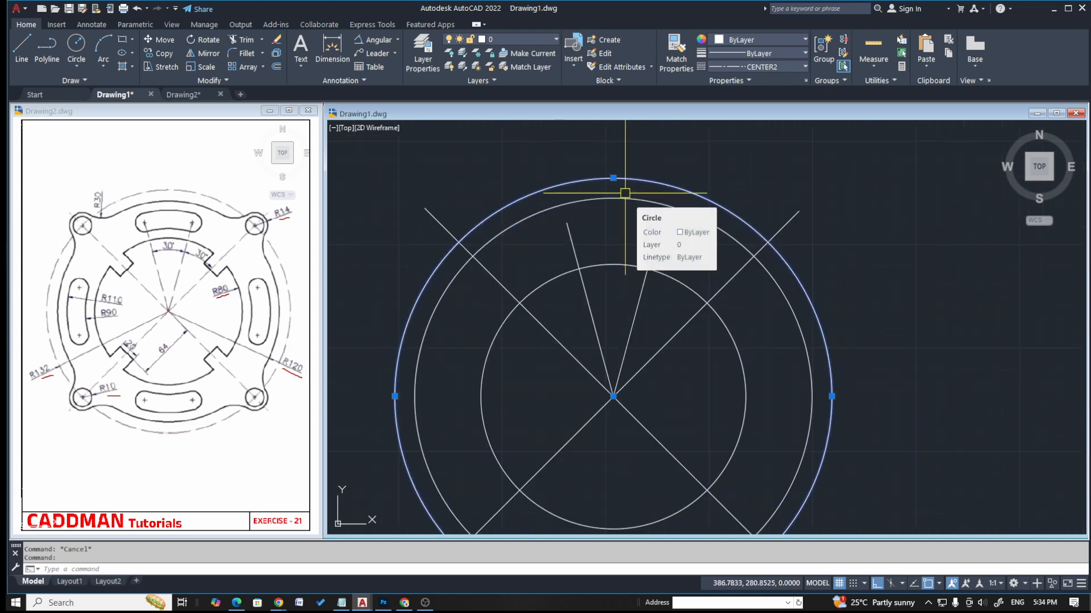
{"action": "key", "text": "ctrl+1"}
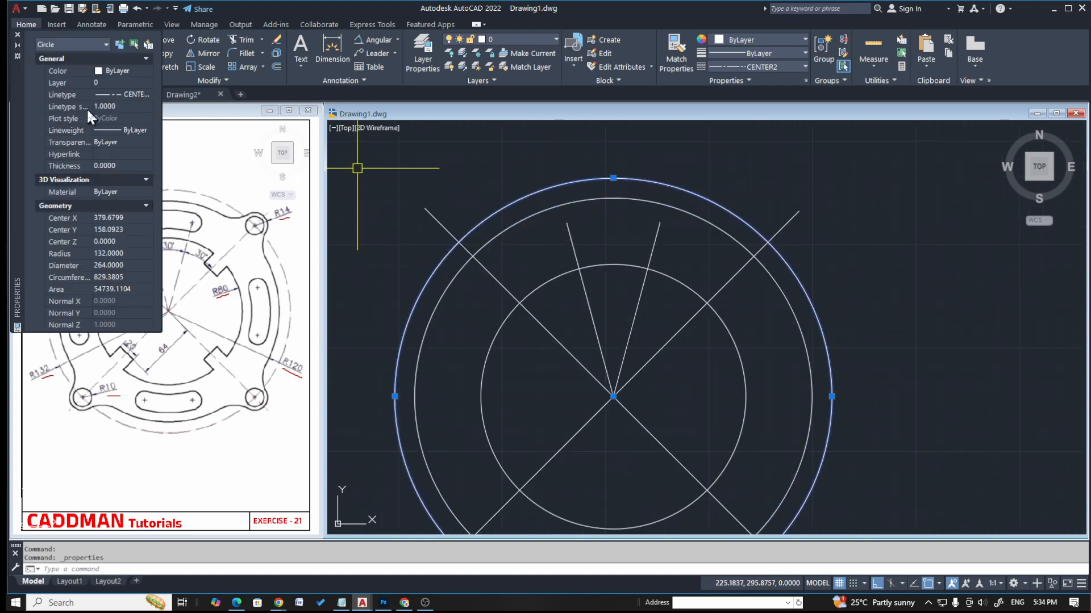
{"action": "left_click", "coordinate": [137, 106]}
{"action": "left_click", "coordinate": [133, 106]}
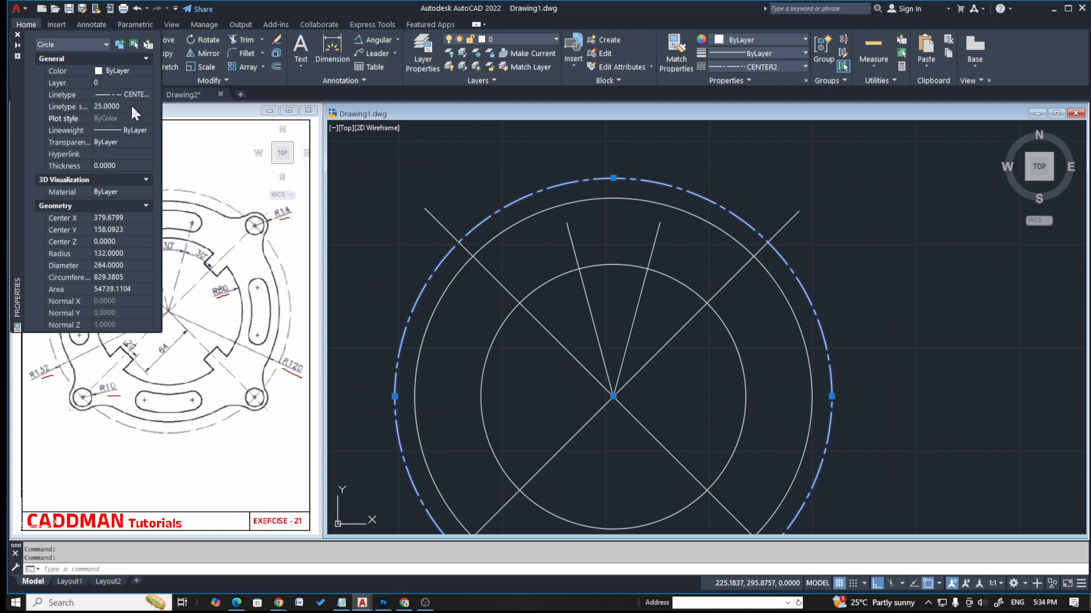
{"action": "left_click", "coordinate": [125, 106]}
{"action": "key", "text": "Return"}
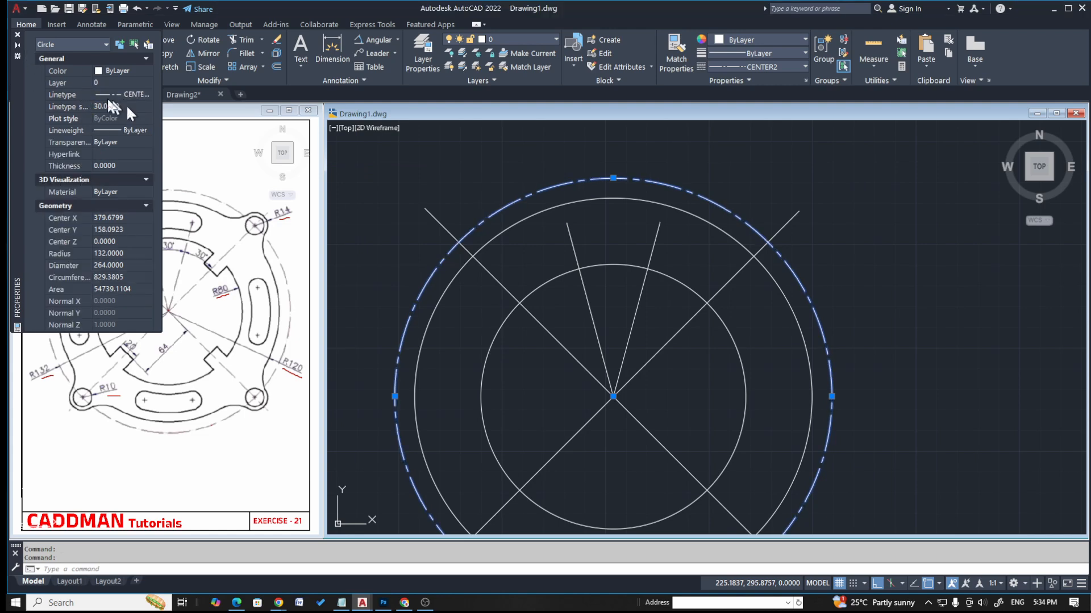
{"action": "left_click", "coordinate": [18, 36]}
{"action": "key", "text": "Escape"}
{"action": "scroll", "coordinate": [573, 244], "scroll_direction": "down", "scroll_amount": 2}
{"action": "key", "text": "Escape"}
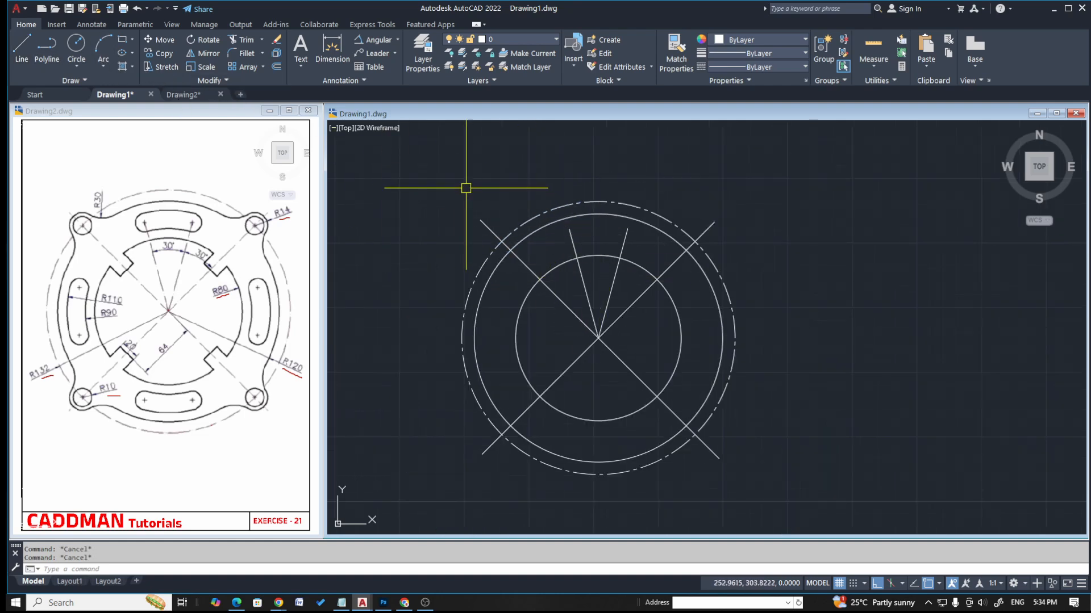
{"action": "left_click", "coordinate": [78, 46]}
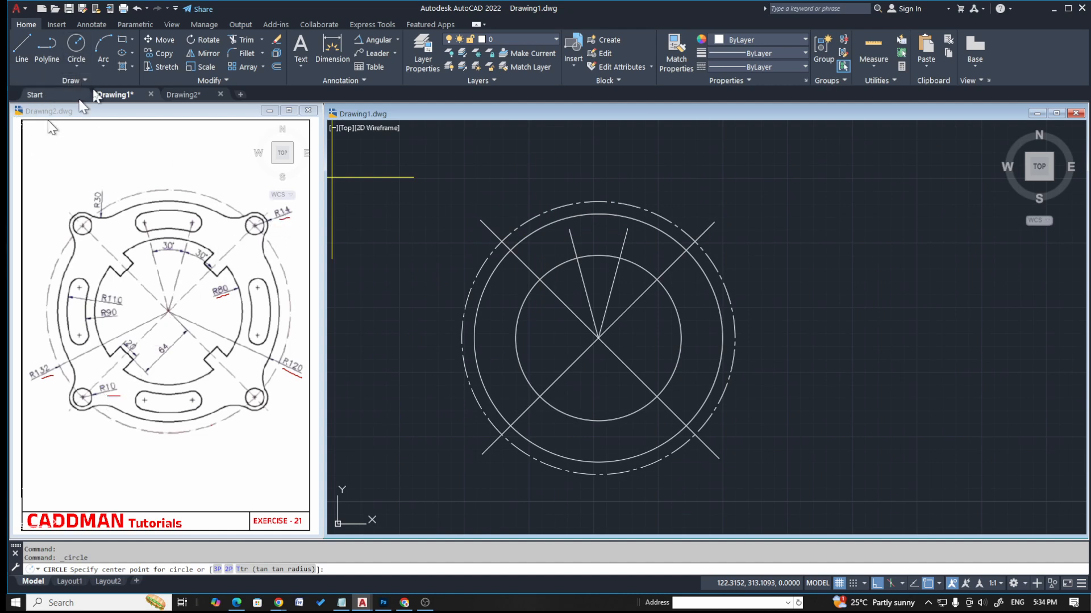
{"action": "key", "text": "Escape"}
{"action": "key", "text": "Escape"}
{"action": "left_click", "coordinate": [439, 179]}
{"action": "left_click", "coordinate": [487, 196]}
{"action": "key", "text": "Escape"}
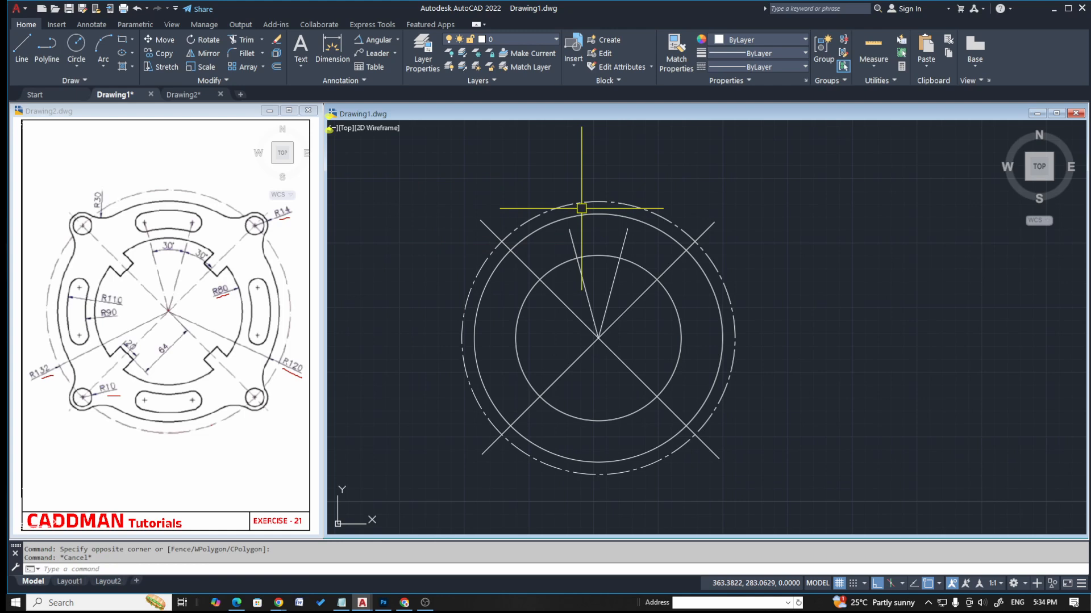
- Draw a circle of radius 10 at each of the two upper intersections of the diagonals with the radius 132 circle
{"action": "type", "text": "c"}
{"action": "key", "text": "Return"}
{"action": "left_click", "coordinate": [502, 241]}
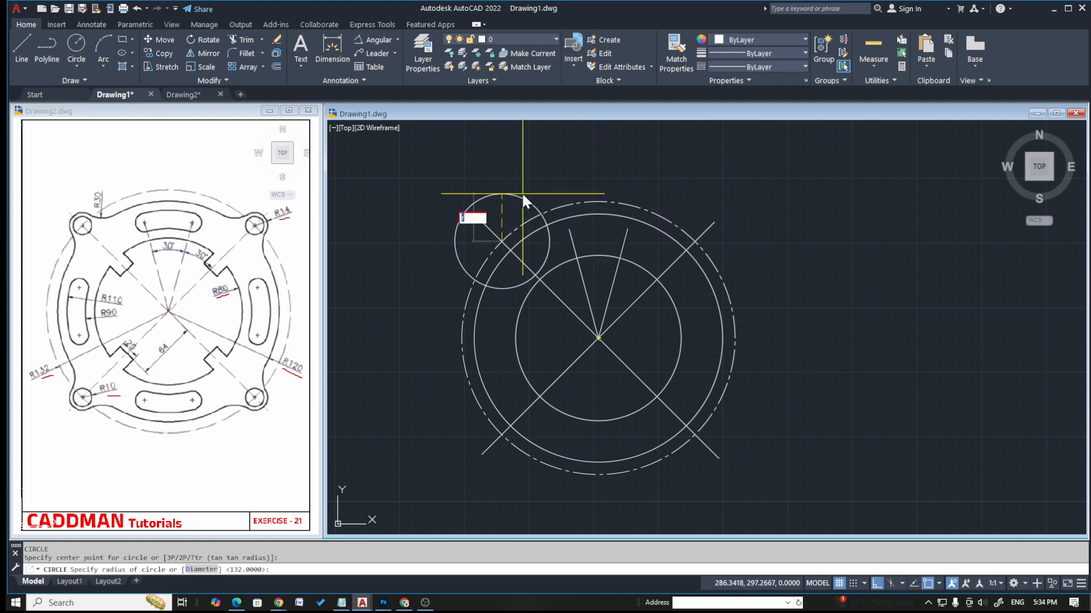
{"action": "type", "text": "10"}
{"action": "key", "text": "Return"}
{"action": "key", "text": "Return"}
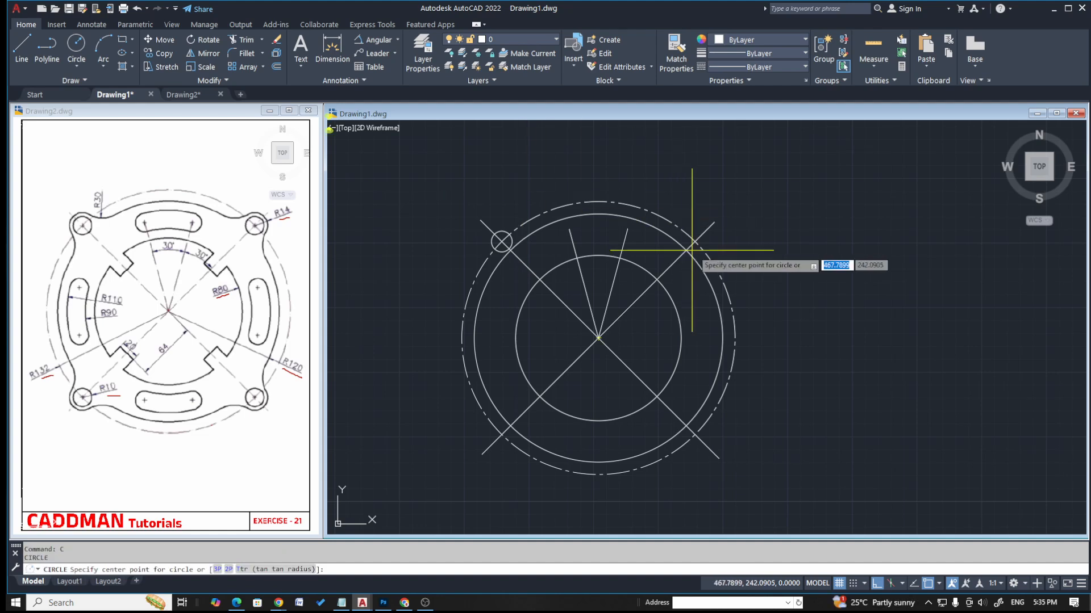
{"action": "left_click", "coordinate": [694, 241]}
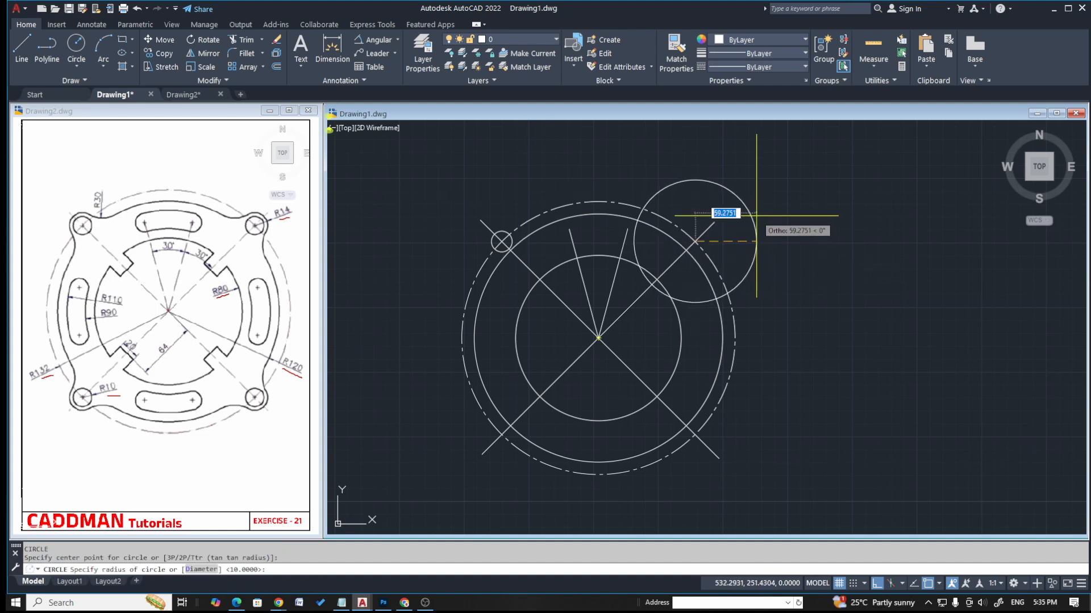
{"action": "type", "text": "10"}
{"action": "key", "text": "Return"}
- Draw a circle of radius 10 at each of the two lower intersections of the diagonals with the radius 132 circle
{"action": "key", "text": "Return"}
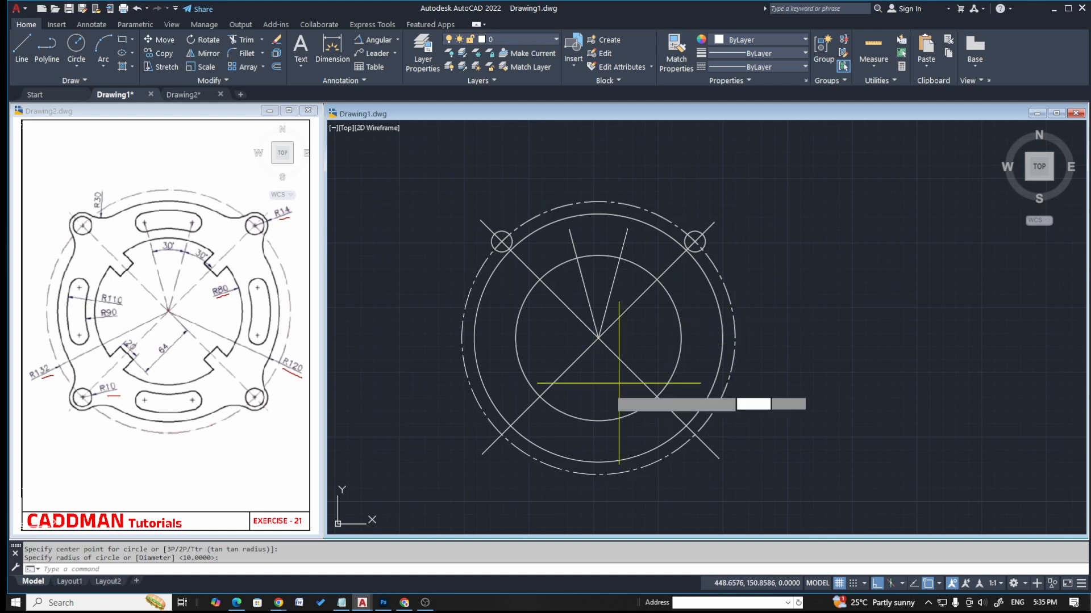
{"action": "left_click", "coordinate": [501, 435]}
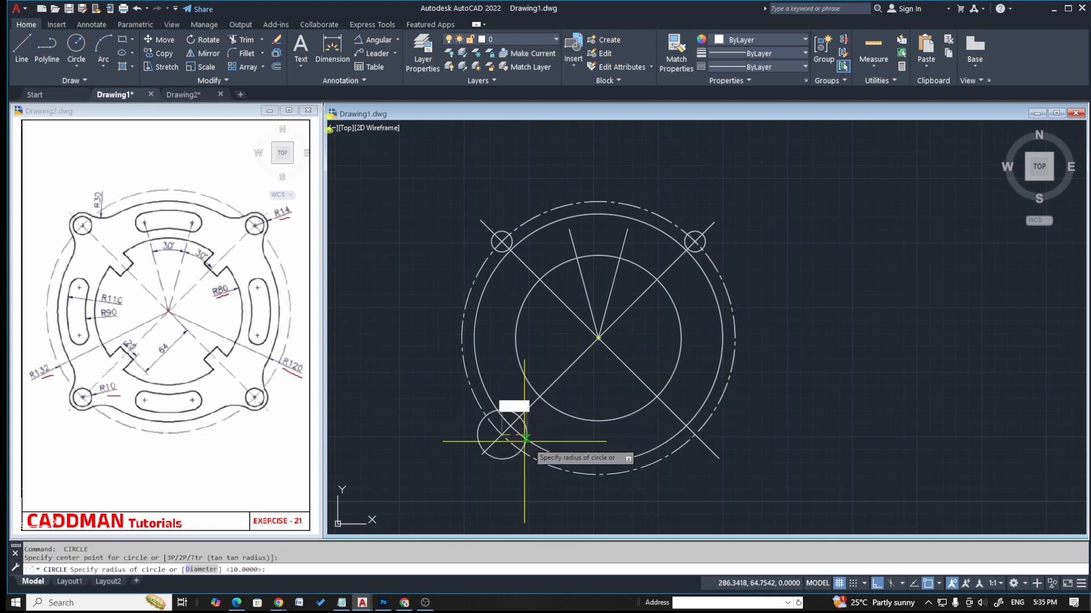
{"action": "key", "text": "Return"}
{"action": "key", "text": "Return"}
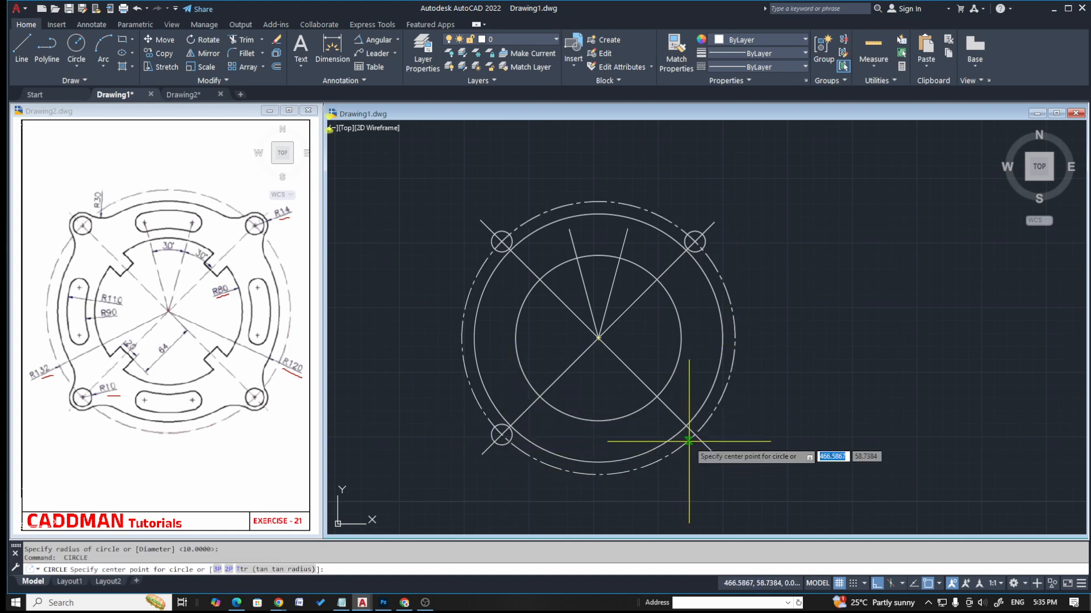
{"action": "left_click", "coordinate": [695, 435]}
{"action": "key", "text": "Return"}
{"action": "key", "text": "Escape"}
{"action": "key", "text": "Escape"}
- Draw a circle of radius 14 concentric with the upper-left radius 10 circle
{"action": "key", "text": "Return"}
{"action": "scroll", "coordinate": [524, 233], "scroll_direction": "up", "scroll_amount": 4}
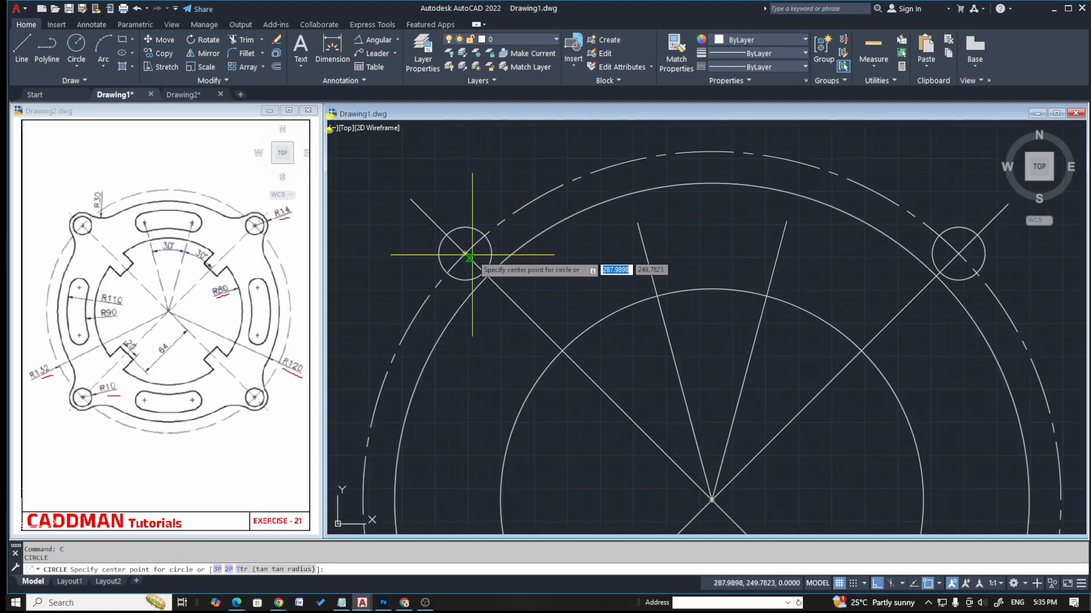
{"action": "left_click", "coordinate": [501, 241]}
{"action": "type", "text": "14"}
{"action": "key", "text": "Return"}
{"action": "scroll", "coordinate": [489, 203], "scroll_direction": "down", "scroll_amount": 4}
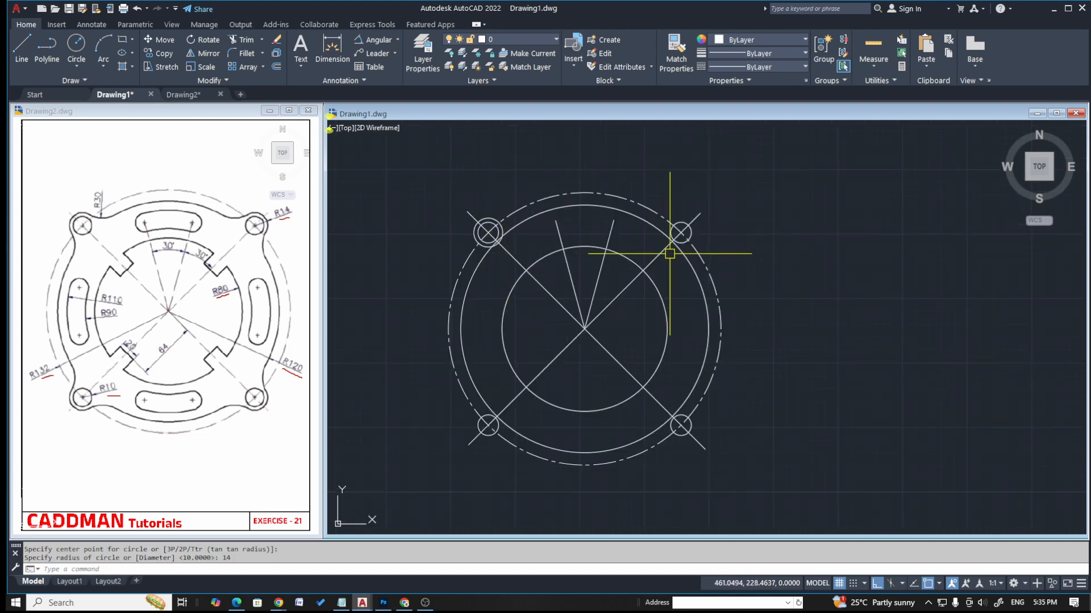
- Draw concentric circles of radius 14 around the remaining three radius 10 circles
{"action": "key", "text": "Return"}
{"action": "left_click", "coordinate": [681, 232]}
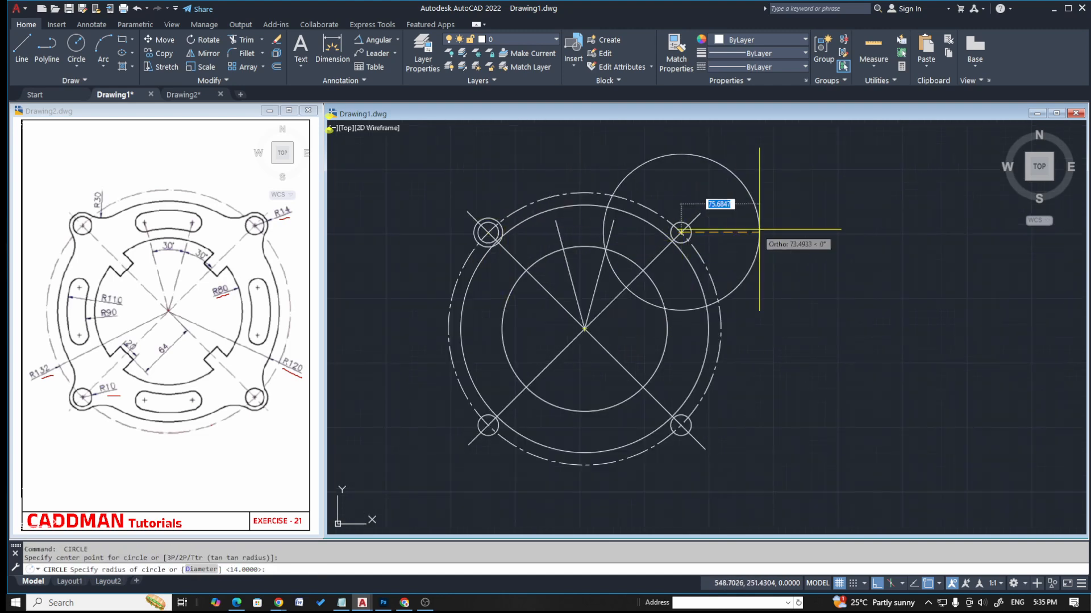
{"action": "key", "text": "Return"}
{"action": "key", "text": "Return"}
{"action": "left_click", "coordinate": [681, 425]}
{"action": "key", "text": "Return"}
{"action": "key", "text": "Return"}
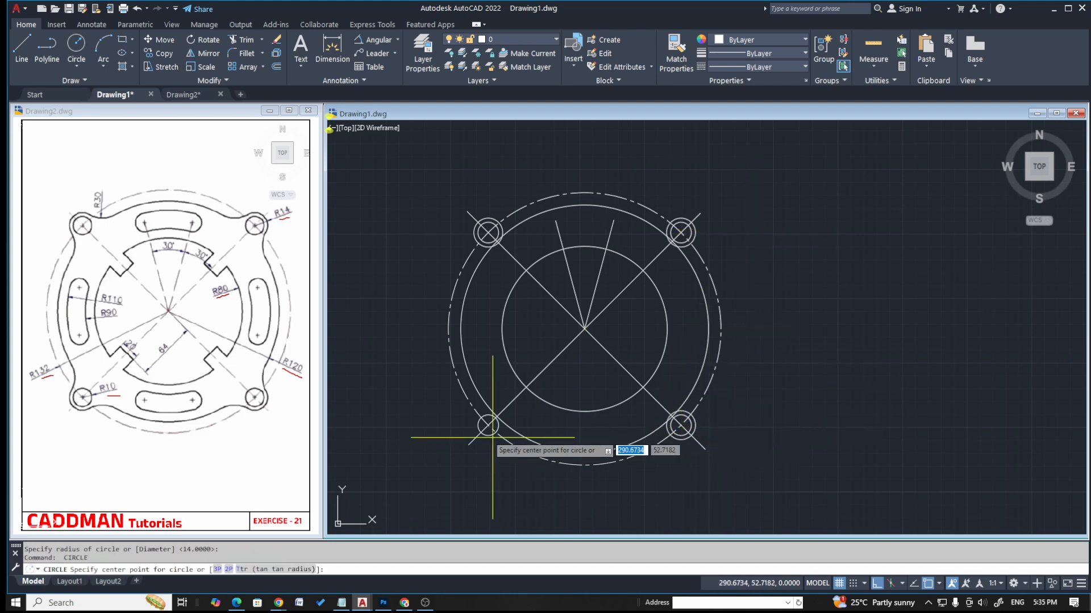
{"action": "left_click", "coordinate": [487, 425]}
{"action": "key", "text": "Return"}
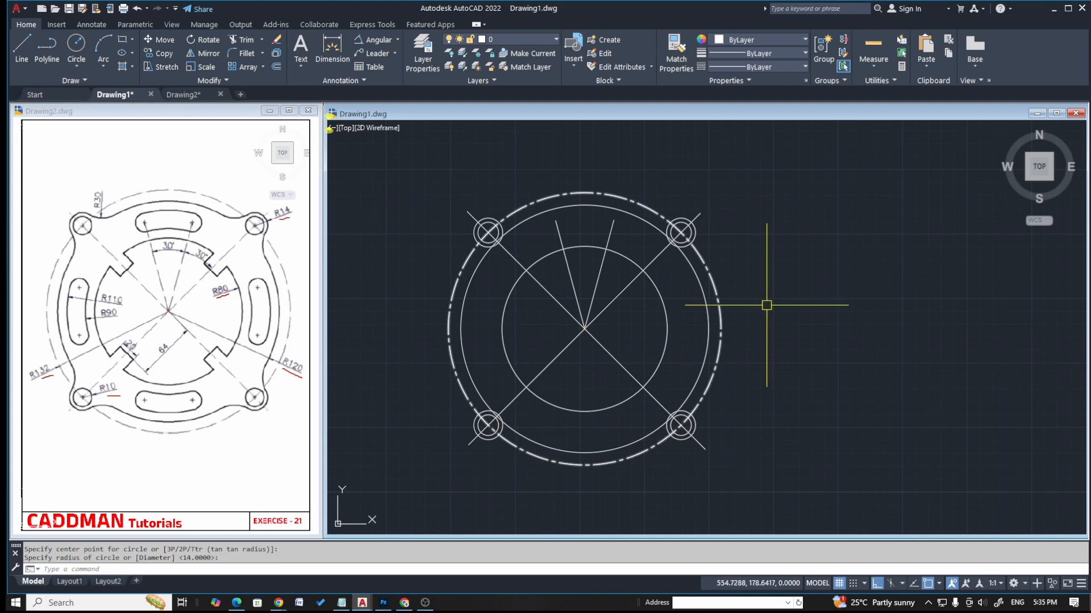
{"action": "key", "text": "Escape"}
{"action": "key", "text": "Escape"}
- Try to trim the arcs of the radius 14 corner circles that lie inside the radius 120 circle
{"action": "scroll", "coordinate": [497, 242], "scroll_direction": "up", "scroll_amount": 2}
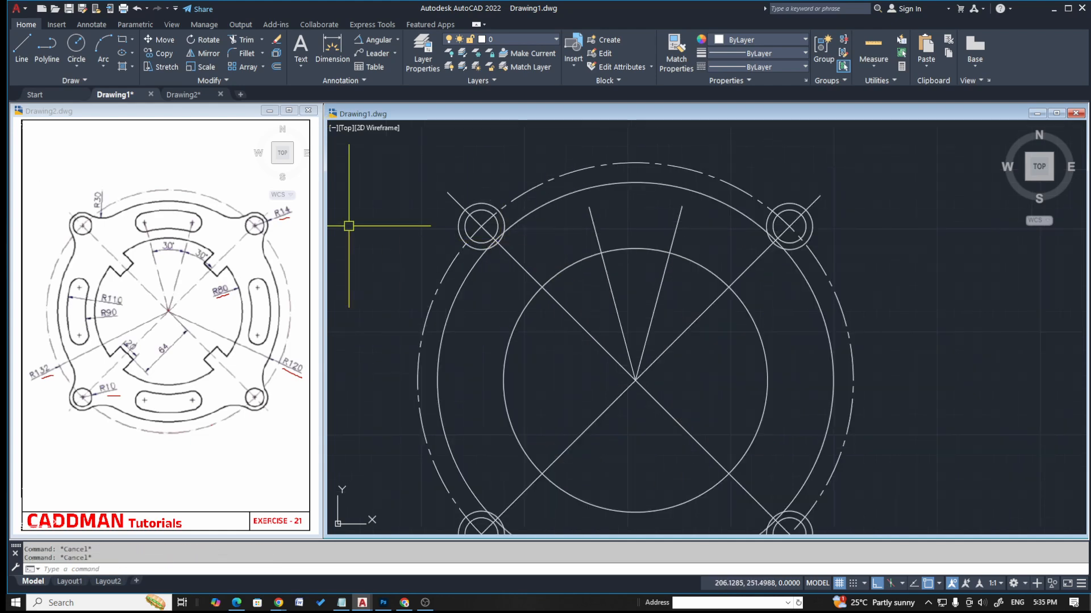
{"action": "left_click", "coordinate": [7, 202]}
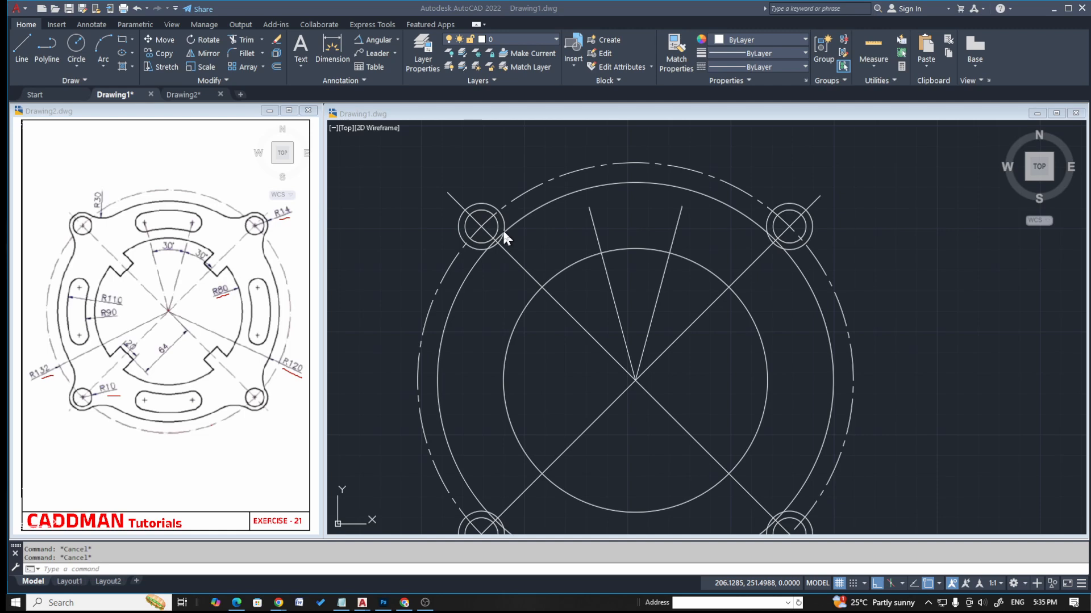
{"action": "left_click", "coordinate": [512, 191]}
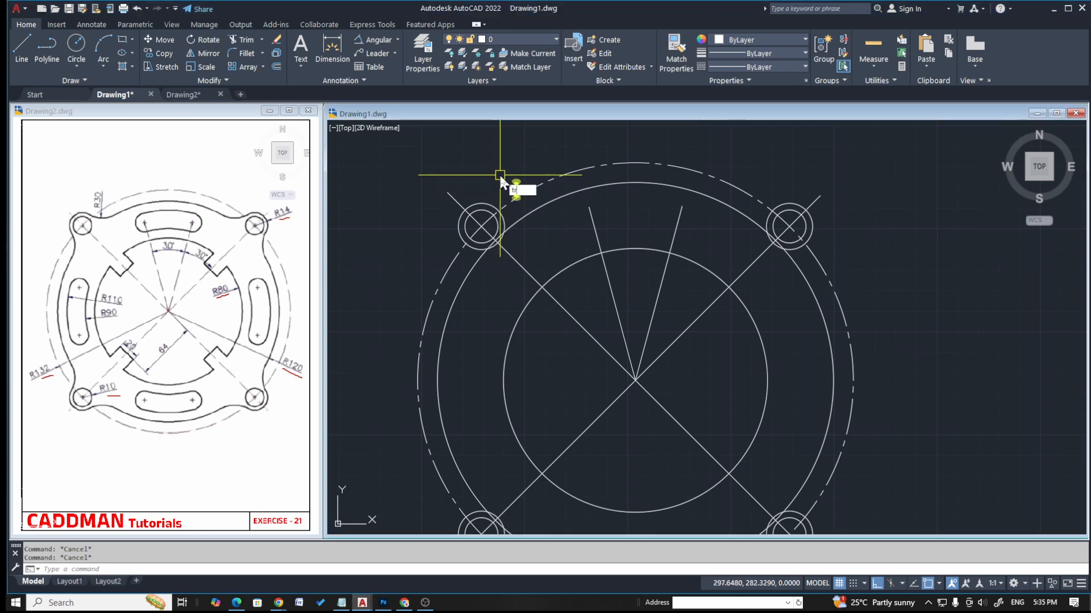
{"action": "type", "text": "tr"}
{"action": "key", "text": "space"}
{"action": "scroll", "coordinate": [500, 176], "scroll_direction": "up", "scroll_amount": 7}
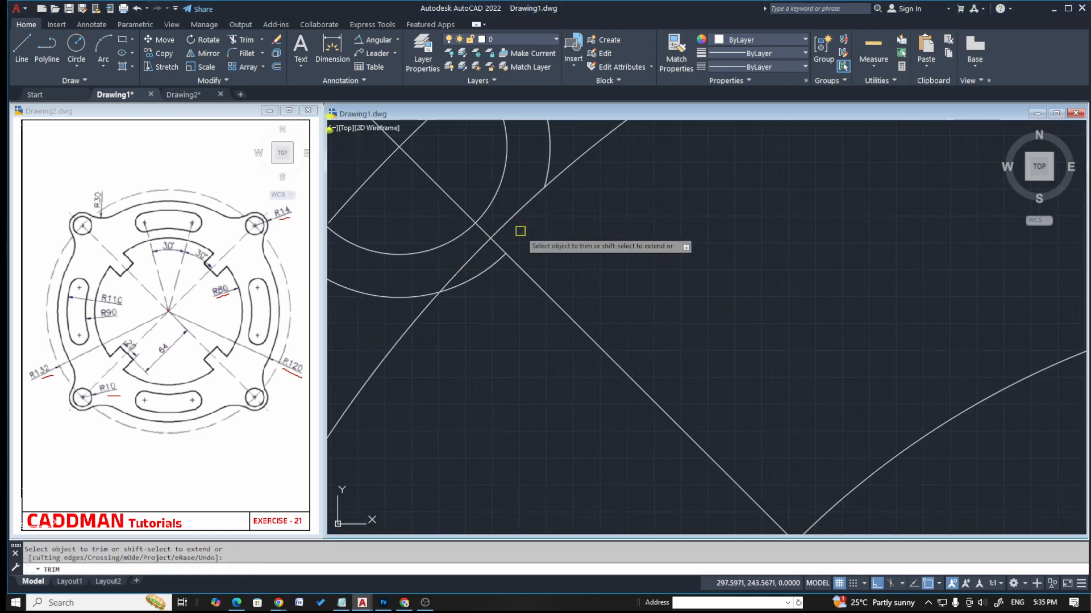
{"action": "scroll", "coordinate": [484, 266], "scroll_direction": "down", "scroll_amount": 3}
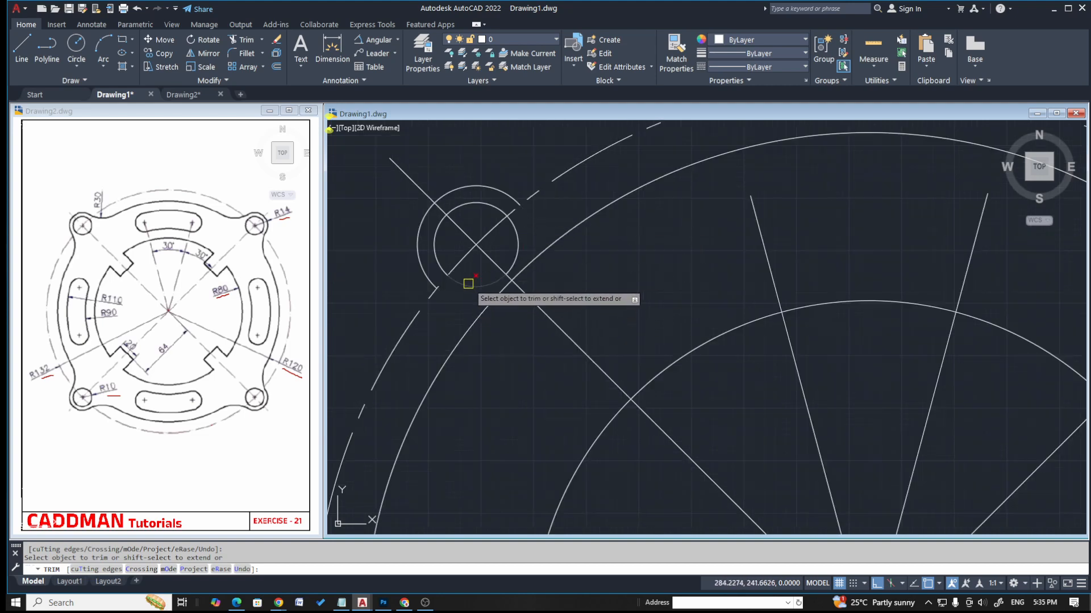
{"action": "scroll", "coordinate": [446, 256], "scroll_direction": "down", "scroll_amount": 3}
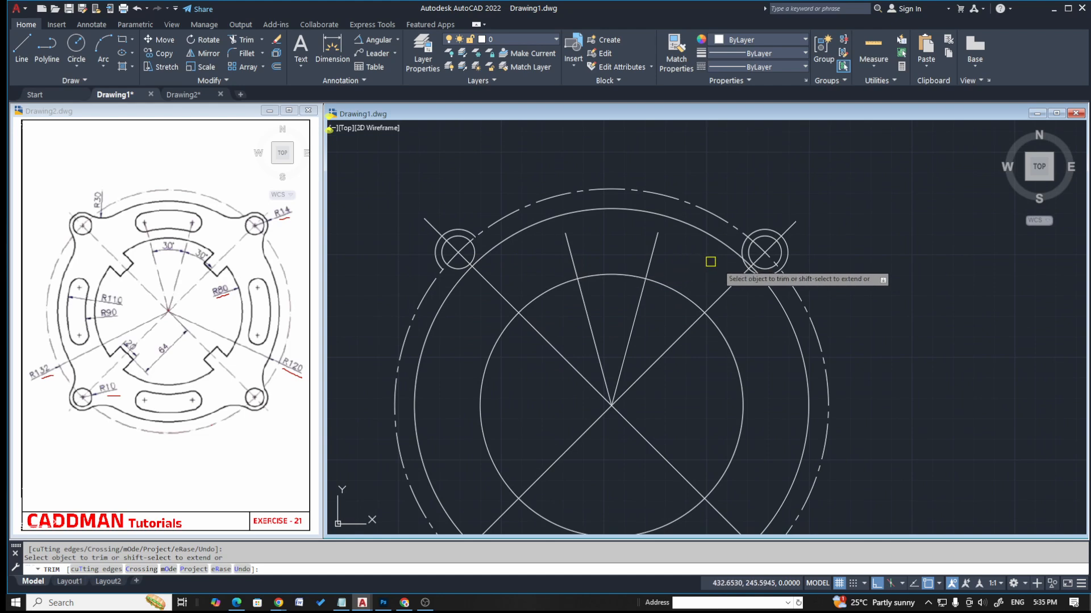
{"action": "scroll", "coordinate": [776, 241], "scroll_direction": "up", "scroll_amount": 4}
{"action": "left_click", "coordinate": [694, 245]}
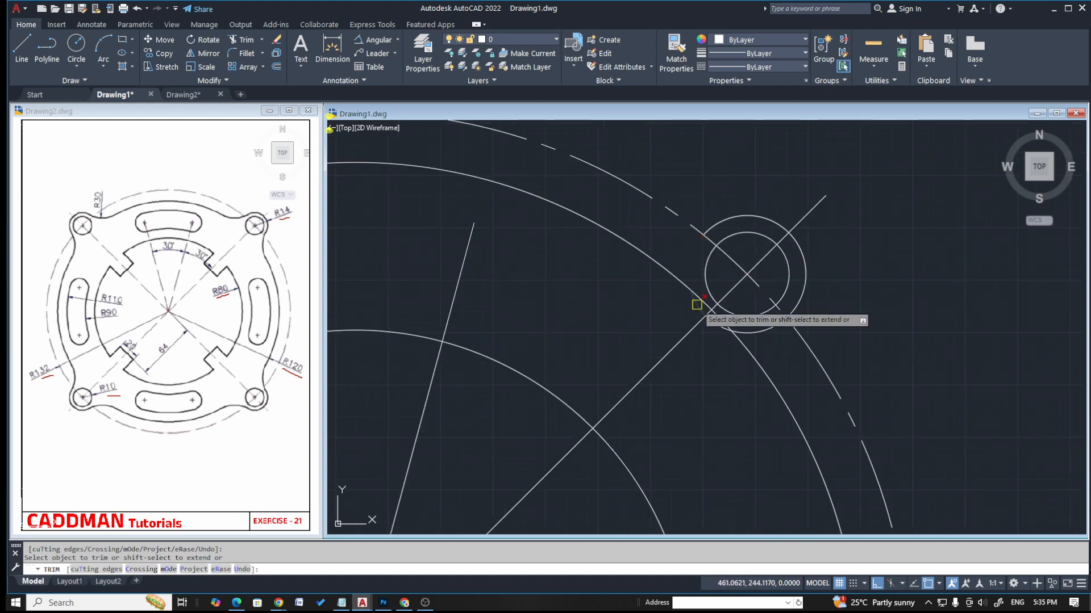
{"action": "left_click", "coordinate": [756, 331]}
{"action": "scroll", "coordinate": [753, 245], "scroll_direction": "down", "scroll_amount": 8}
{"action": "scroll", "coordinate": [678, 315], "scroll_direction": "up", "scroll_amount": 10}
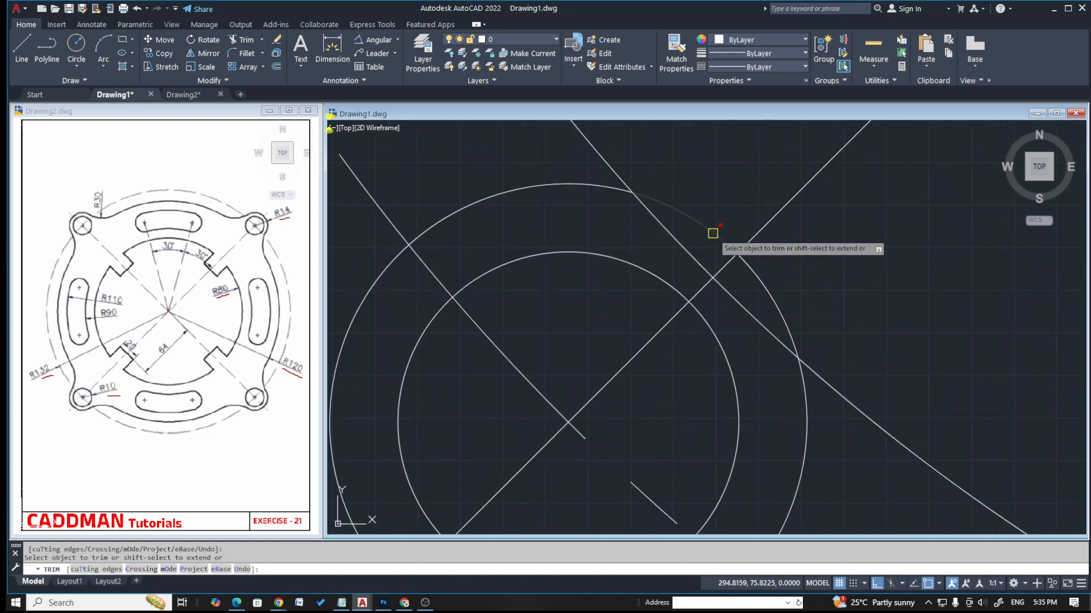
{"action": "scroll", "coordinate": [705, 257], "scroll_direction": "down", "scroll_amount": 4}
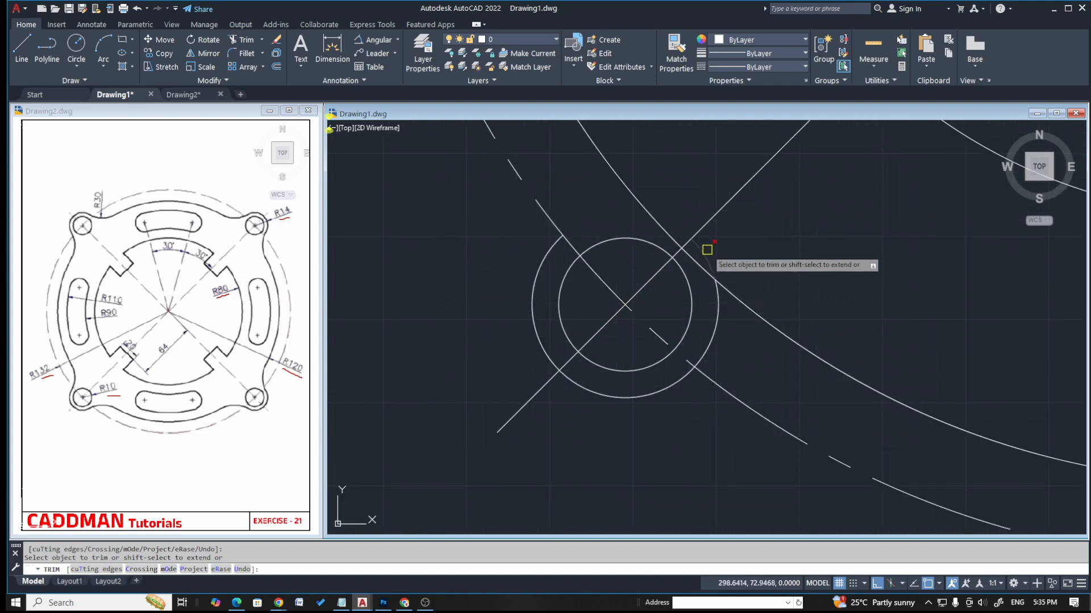
{"action": "scroll", "coordinate": [659, 318], "scroll_direction": "down", "scroll_amount": 6}
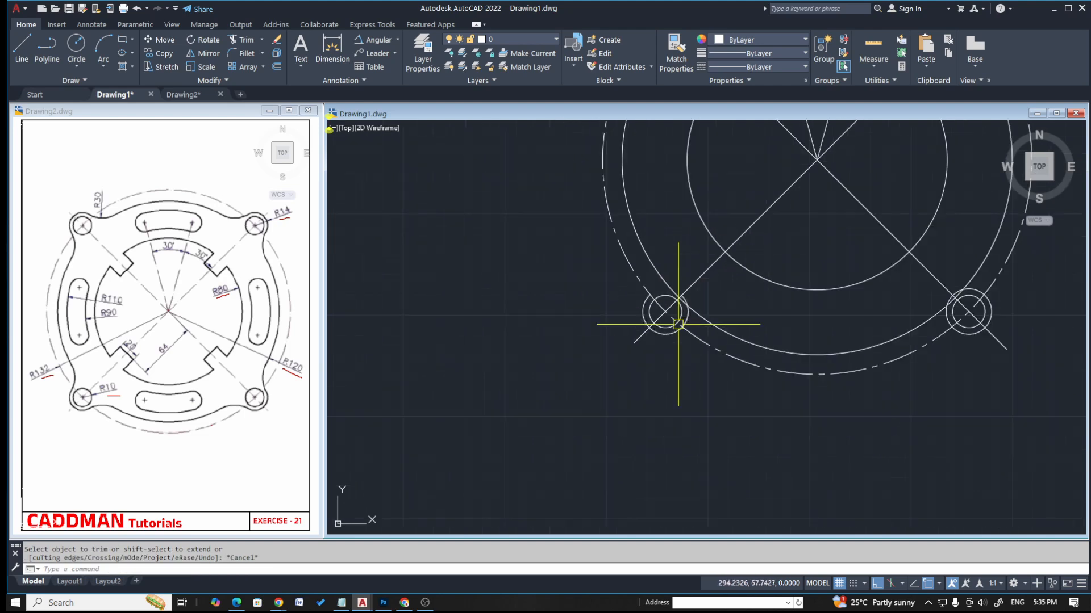
{"action": "scroll", "coordinate": [676, 267], "scroll_direction": "up", "scroll_amount": 4}
{"action": "key", "text": "Escape"}
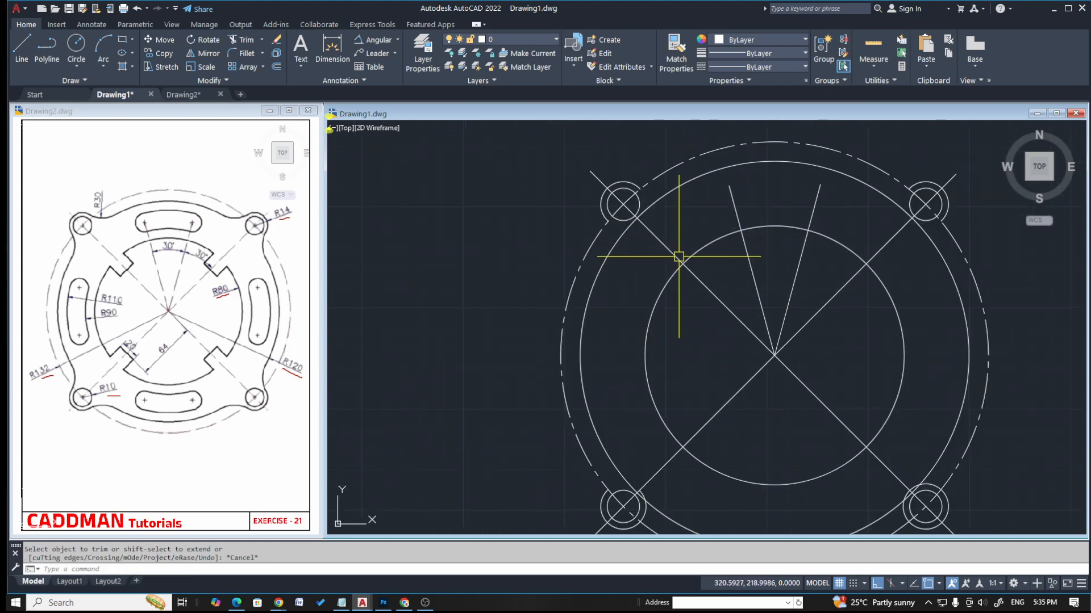
- Undo the trims made to the radius 14 corner circles
{"action": "key", "text": "ctrl+z"}
{"action": "key", "text": "ctrl+z"}
{"action": "scroll", "coordinate": [633, 284], "scroll_direction": "down", "scroll_amount": 8}
{"action": "scroll", "coordinate": [631, 306], "scroll_direction": "up", "scroll_amount": 8}
{"action": "scroll", "coordinate": [504, 228], "scroll_direction": "up", "scroll_amount": 2}
{"action": "key", "text": "Escape"}
{"action": "key", "text": "Escape"}
- Trim the segment of the radius 120 circle that lies inside the upper-left radius 14 circle
{"action": "type", "text": "tr"}
{"action": "key", "text": "Return"}
{"action": "left_click", "coordinate": [499, 253]}
{"action": "scroll", "coordinate": [498, 253], "scroll_direction": "up", "scroll_amount": 4}
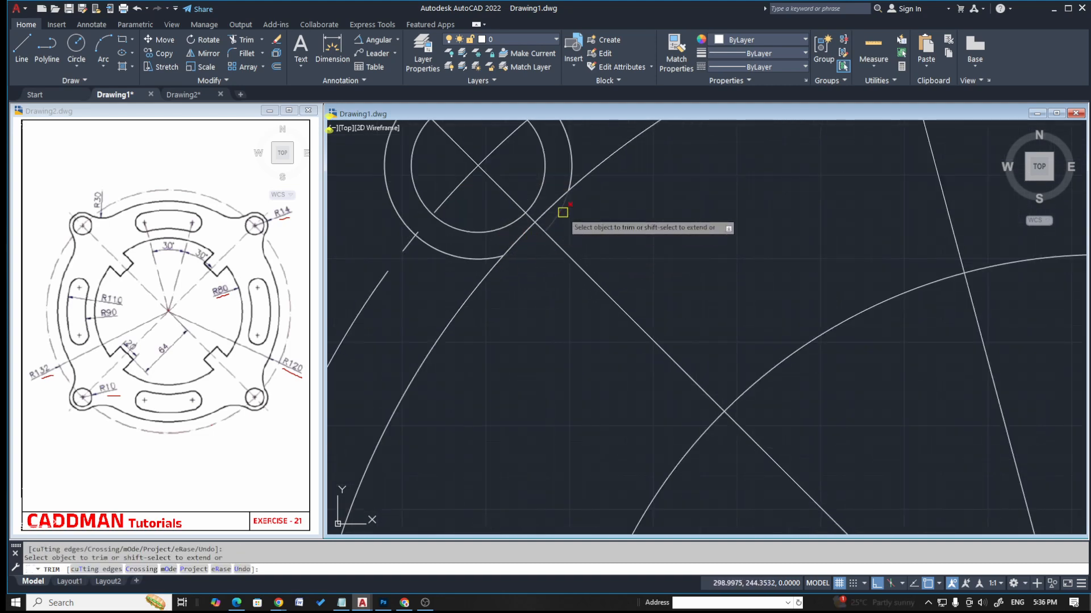
{"action": "scroll", "coordinate": [554, 244], "scroll_direction": "down", "scroll_amount": 6}
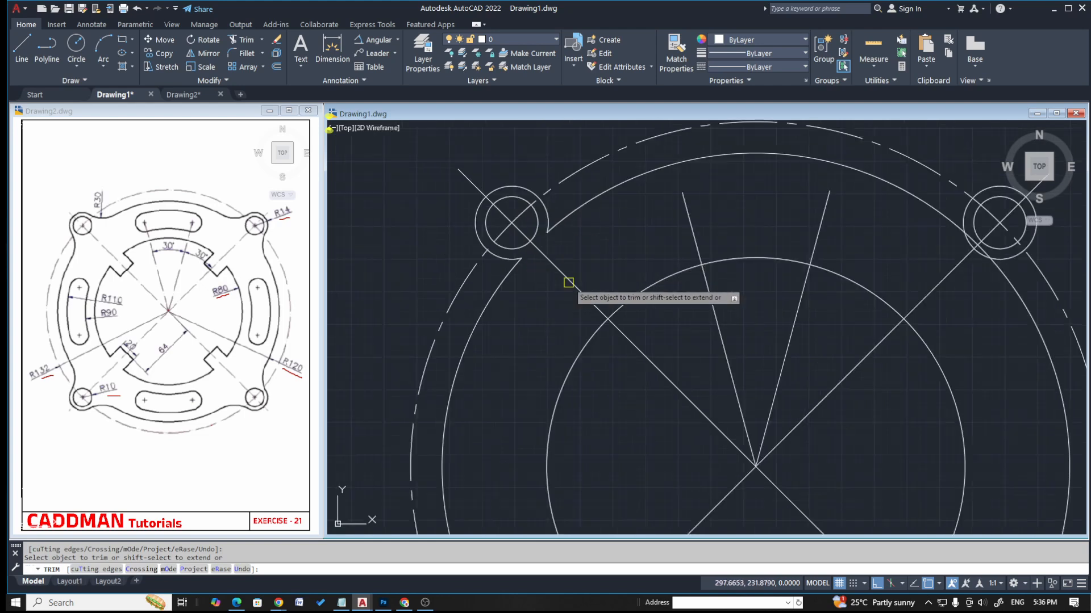
- Trim the segments of the radius 120 circle that lie inside the remaining three radius 14 corner circles
{"action": "scroll", "coordinate": [579, 268], "scroll_direction": "up", "scroll_amount": 6}
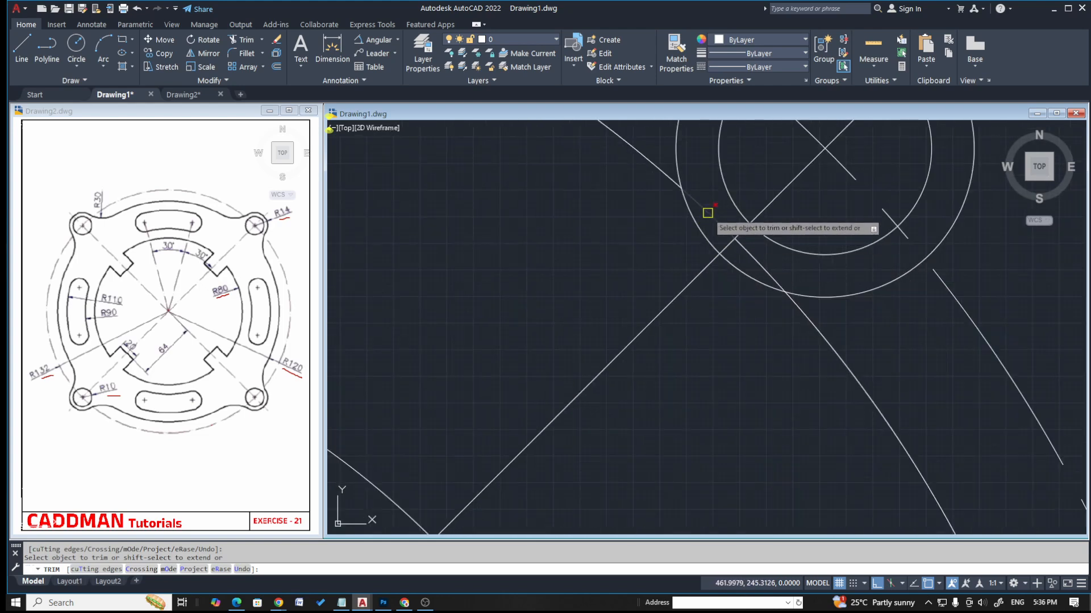
{"action": "scroll", "coordinate": [699, 255], "scroll_direction": "down", "scroll_amount": 5}
{"action": "scroll", "coordinate": [693, 248], "scroll_direction": "down", "scroll_amount": 4}
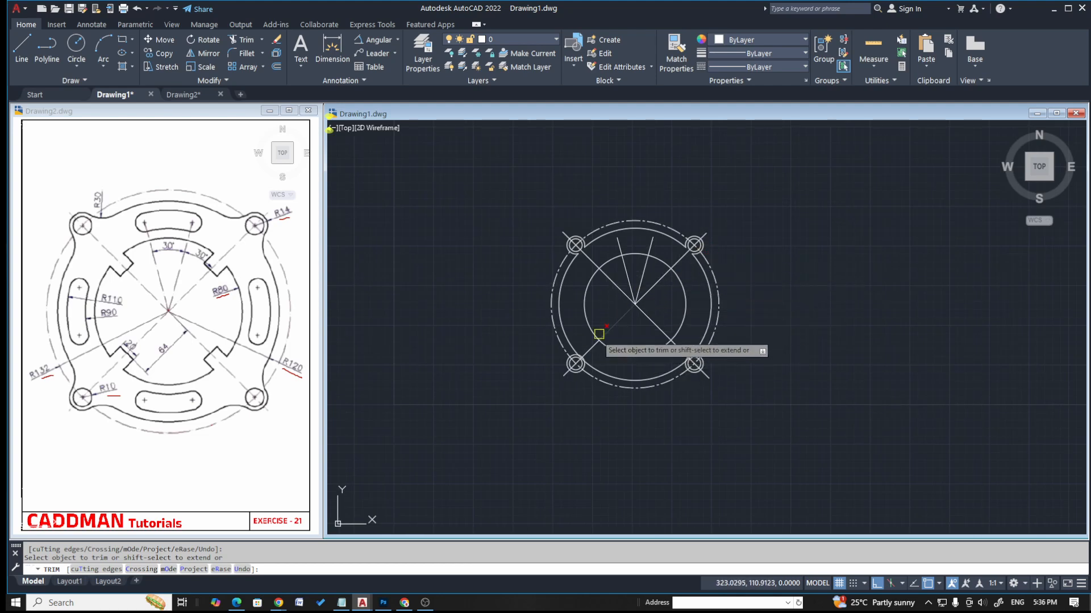
{"action": "scroll", "coordinate": [595, 332], "scroll_direction": "up", "scroll_amount": 8}
{"action": "scroll", "coordinate": [575, 374], "scroll_direction": "up", "scroll_amount": 4}
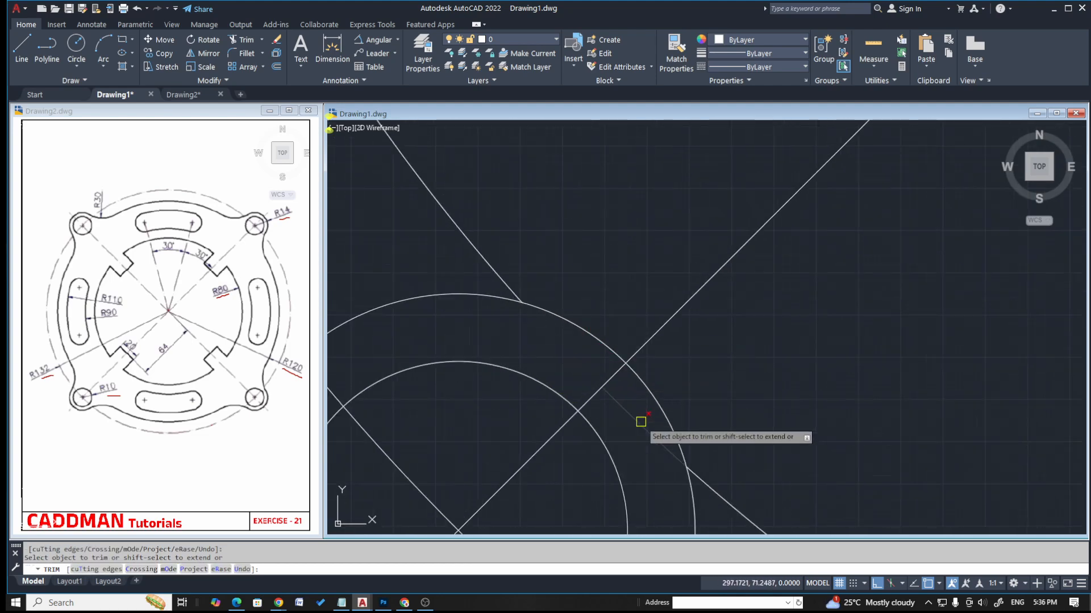
{"action": "scroll", "coordinate": [512, 275], "scroll_direction": "down", "scroll_amount": 6}
{"action": "scroll", "coordinate": [689, 288], "scroll_direction": "up", "scroll_amount": 5}
{"action": "scroll", "coordinate": [697, 280], "scroll_direction": "up", "scroll_amount": 2}
{"action": "left_click", "coordinate": [701, 271]}
{"action": "left_click", "coordinate": [638, 318]}
{"action": "left_click", "coordinate": [655, 237]}
{"action": "left_click", "coordinate": [591, 309]}
{"action": "scroll", "coordinate": [671, 290], "scroll_direction": "down", "scroll_amount": 6}
{"action": "key", "text": "Escape"}
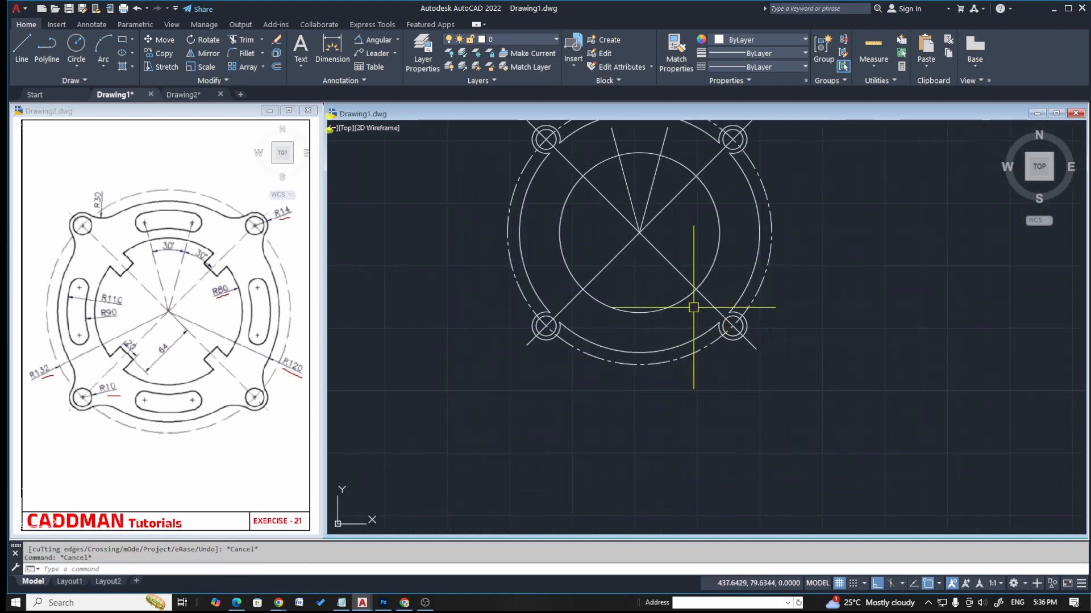
{"action": "scroll", "coordinate": [649, 252], "scroll_direction": "up", "scroll_amount": 2}
{"action": "key", "text": "Escape"}
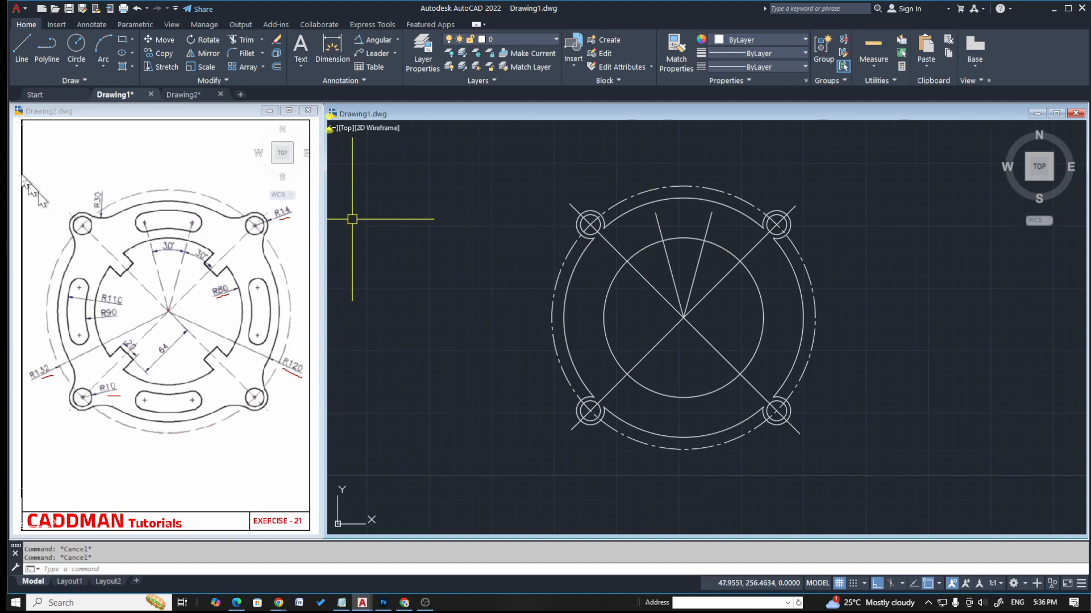
- Fillet both sides of the upper-left radius 14 circle to the adjoining radius 120 arcs with a radius of 30
{"action": "key", "text": "ctrl+shift+3"}
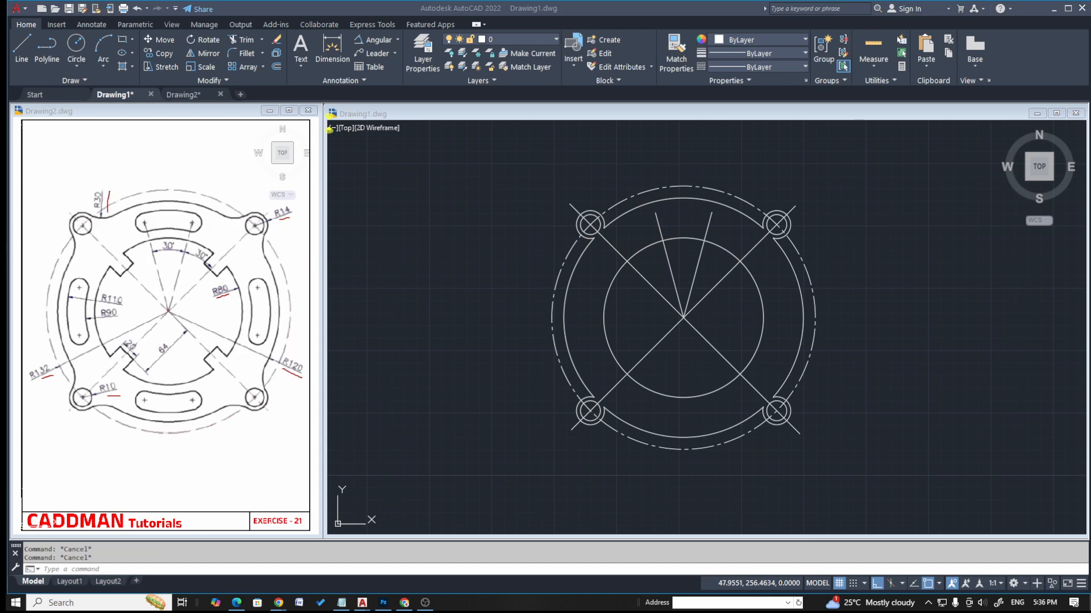
{"action": "left_click", "coordinate": [529, 213]}
{"action": "type", "text": "f"}
{"action": "key", "text": "Return"}
{"action": "type", "text": "r"}
{"action": "key", "text": "Return"}
{"action": "type", "text": "30"}
{"action": "key", "text": "Return"}
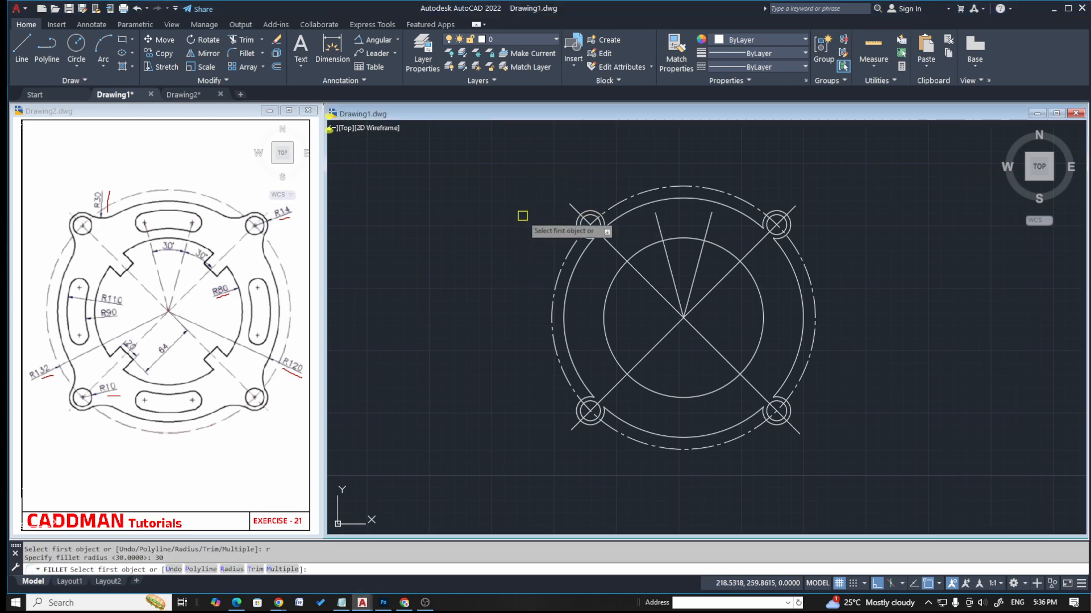
{"action": "scroll", "coordinate": [582, 237], "scroll_direction": "up", "scroll_amount": 3}
{"action": "left_click", "coordinate": [584, 230]}
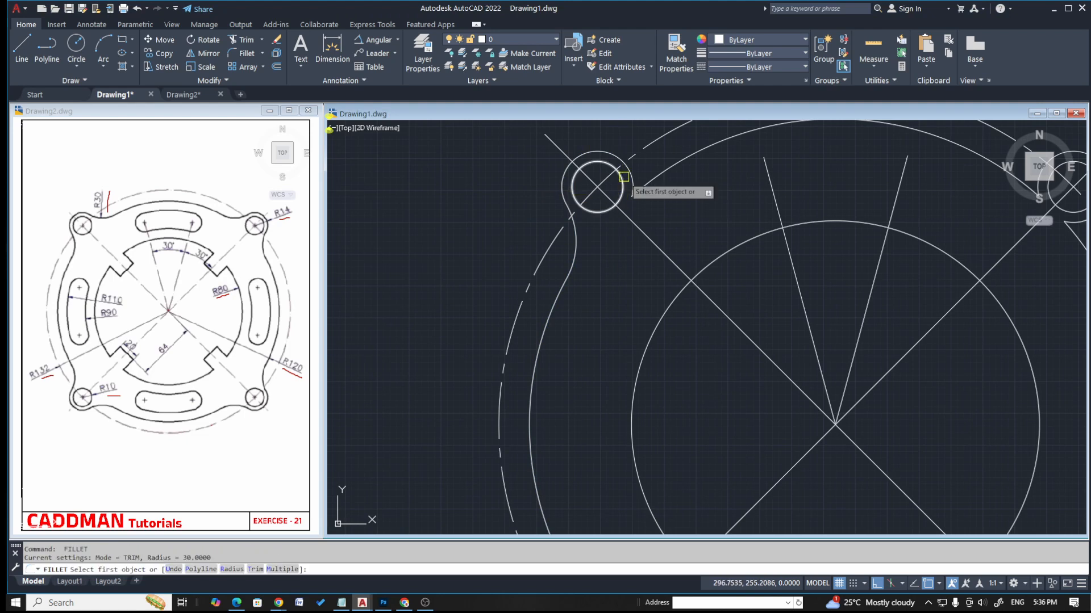
{"action": "left_click", "coordinate": [647, 151]}
{"action": "scroll", "coordinate": [626, 218], "scroll_direction": "down", "scroll_amount": 5}
- Apply radius 30 fillets between the two right-hand radius 14 corner circles and their adjoining radius 120 arcs
{"action": "key", "text": "Return"}
{"action": "scroll", "coordinate": [716, 210], "scroll_direction": "up", "scroll_amount": 5}
{"action": "left_click", "coordinate": [711, 206]}
{"action": "left_click", "coordinate": [726, 185]}
{"action": "key", "text": "Escape"}
{"action": "scroll", "coordinate": [687, 263], "scroll_direction": "down", "scroll_amount": 9}
{"action": "key", "text": "Return"}
{"action": "scroll", "coordinate": [688, 332], "scroll_direction": "up", "scroll_amount": 9}
{"action": "left_click", "coordinate": [784, 269]}
{"action": "left_click", "coordinate": [789, 290]}
- Fillet the lower-left radius 14 circle to its adjoining radius 120 arcs with the same radius of 30
{"action": "key", "text": "Return"}
{"action": "scroll", "coordinate": [723, 353], "scroll_direction": "down", "scroll_amount": 9}
{"action": "scroll", "coordinate": [729, 317], "scroll_direction": "up", "scroll_amount": 9}
{"action": "left_click", "coordinate": [609, 245]}
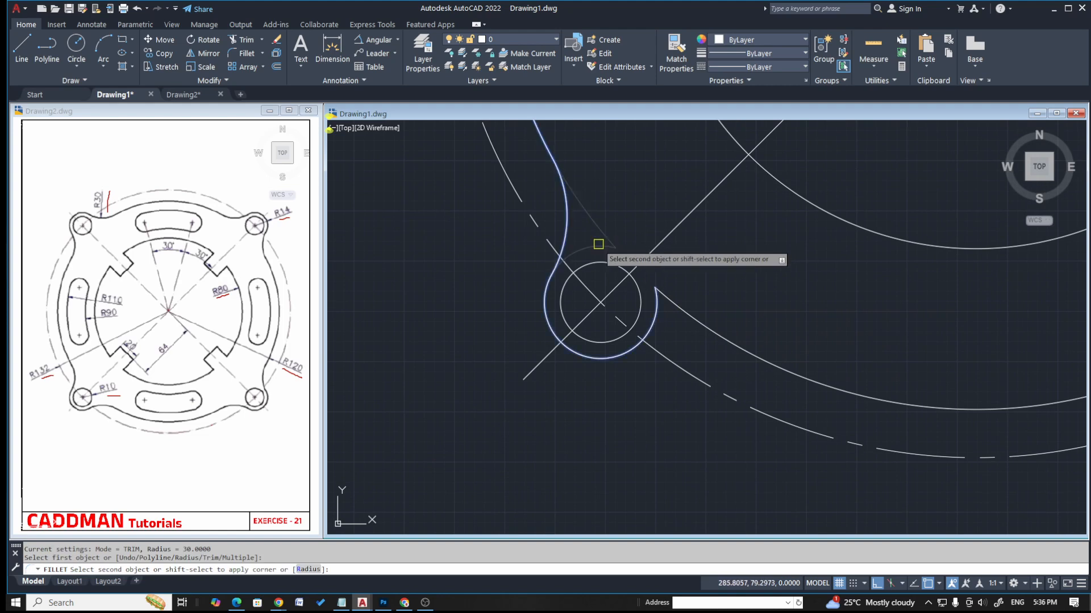
{"action": "left_click", "coordinate": [656, 313]}
{"action": "scroll", "coordinate": [474, 438], "scroll_direction": "down", "scroll_amount": 5}
{"action": "key", "text": "Escape"}
{"action": "key", "text": "Escape"}
{"action": "scroll", "coordinate": [481, 411], "scroll_direction": "up", "scroll_amount": 2}
{"action": "scroll", "coordinate": [544, 343], "scroll_direction": "down", "scroll_amount": 1}
{"action": "scroll", "coordinate": [544, 344], "scroll_direction": "down", "scroll_amount": 1}
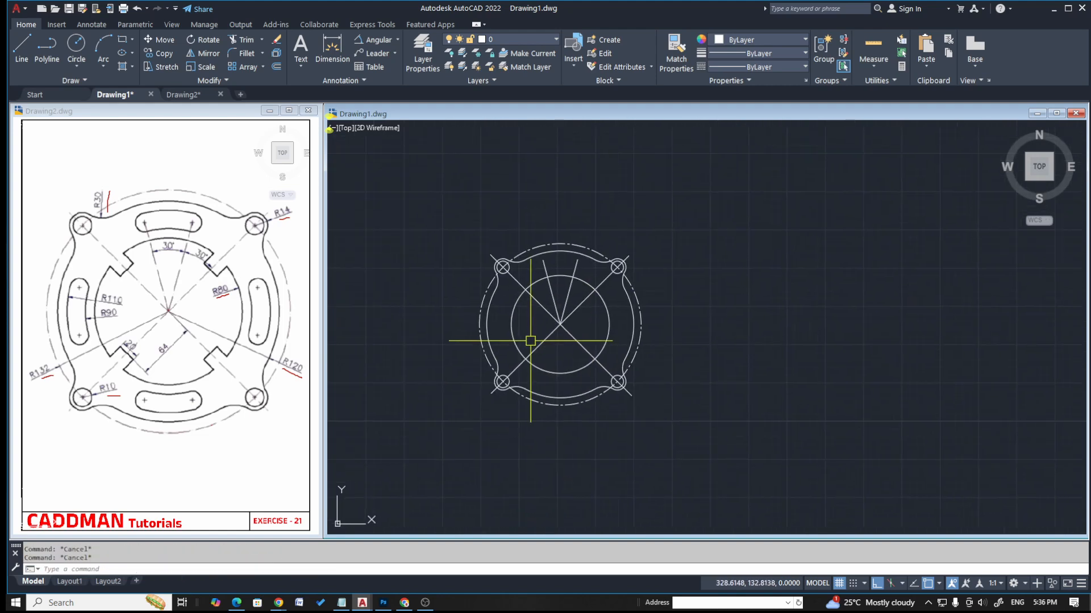
{"action": "scroll", "coordinate": [480, 335], "scroll_direction": "up", "scroll_amount": 2}
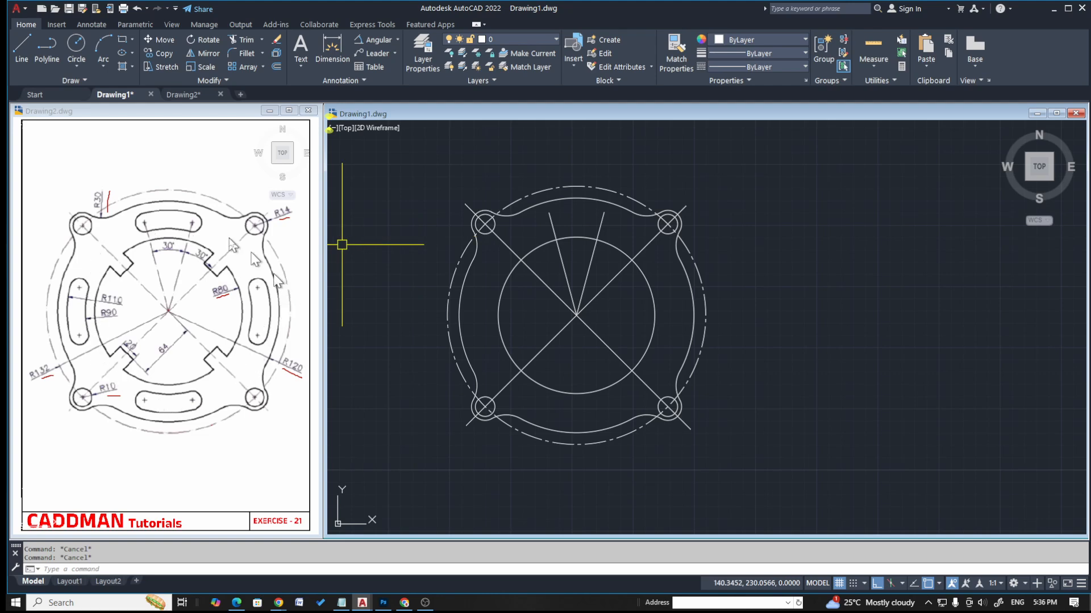
- Match the properties of the dash-dot radius 132 circle to both diagonals and the two angled slot lines
{"action": "key", "text": "ctrl+shift+3"}
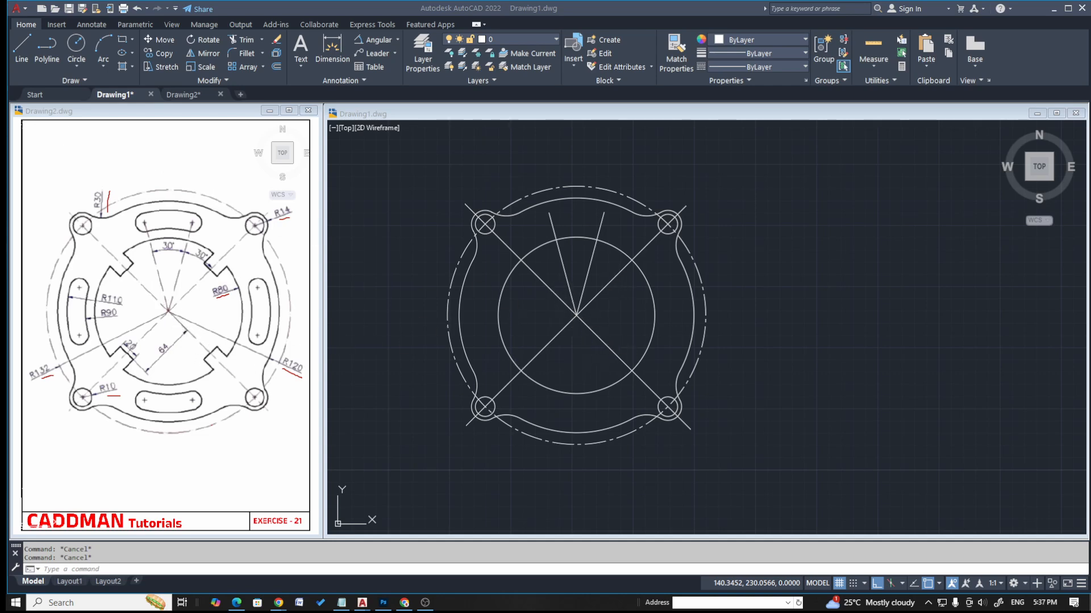
{"action": "left_click", "coordinate": [394, 183]}
{"action": "type", "text": "ma"}
{"action": "key", "text": "Return"}
{"action": "left_click", "coordinate": [520, 194]}
{"action": "left_click", "coordinate": [556, 228]}
{"action": "left_click", "coordinate": [599, 226]}
{"action": "left_click", "coordinate": [653, 240]}
{"action": "left_click", "coordinate": [547, 282]}
{"action": "key", "text": "Escape"}
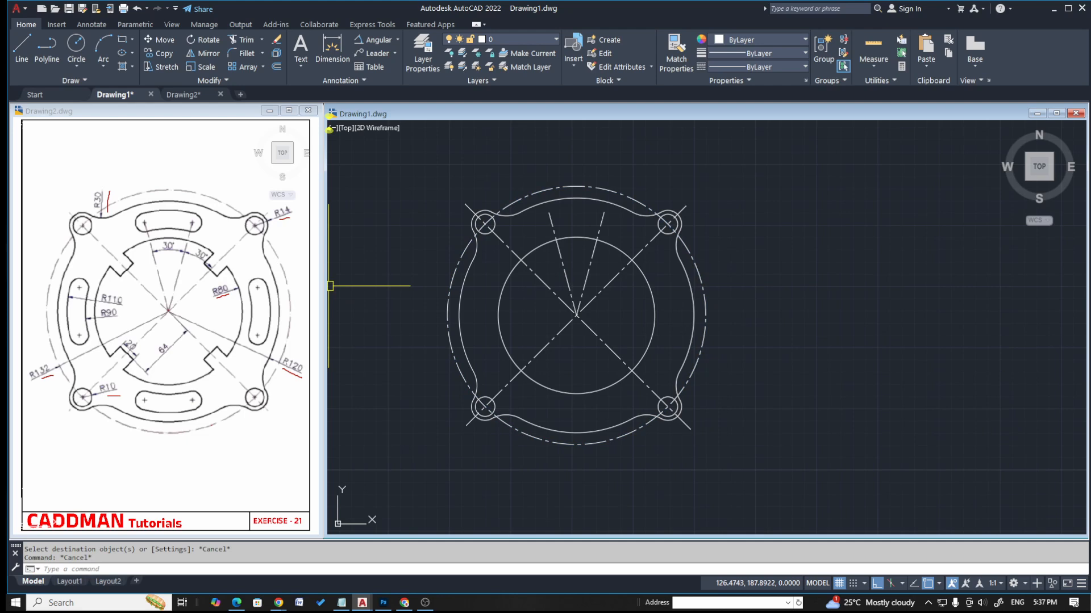
- Offset the diagonal running from upper left to lower right by 64 toward the lower-left corner circle
{"action": "left_click", "coordinate": [207, 340]}
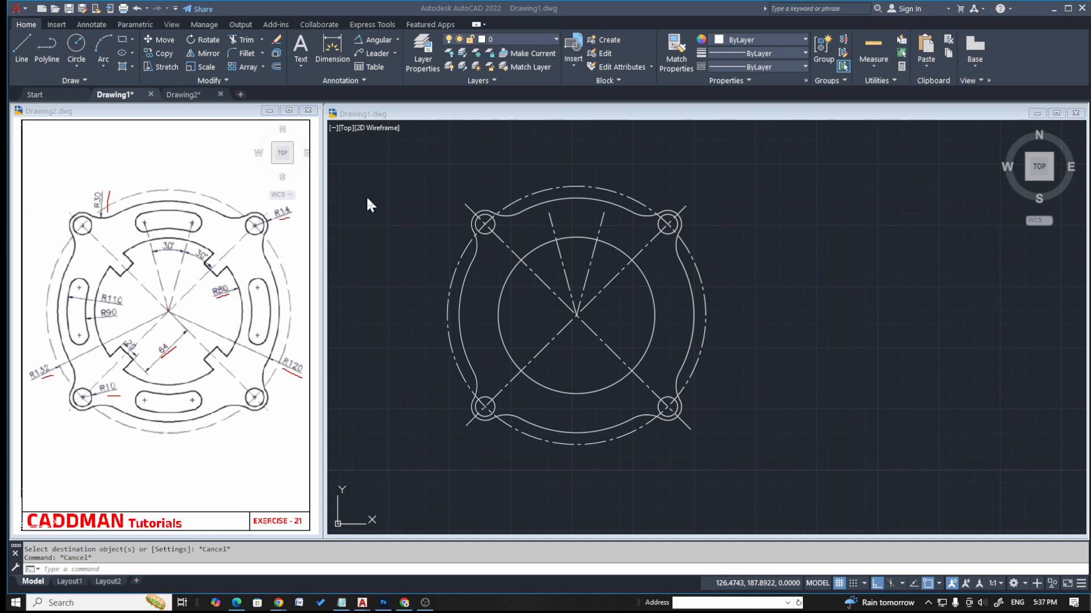
{"action": "left_click", "coordinate": [431, 199]}
{"action": "key", "text": "Escape"}
{"action": "type", "text": "o"}
{"action": "key", "text": "Return"}
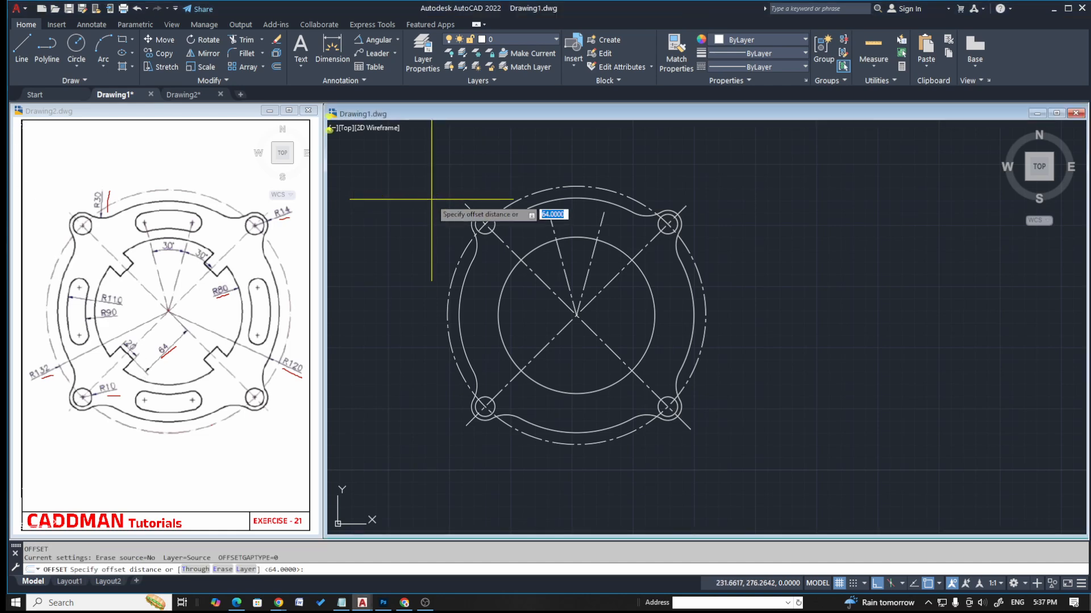
{"action": "key", "text": "Return"}
{"action": "left_click", "coordinate": [555, 292]}
{"action": "left_click", "coordinate": [529, 325]}
{"action": "key", "text": "Escape"}
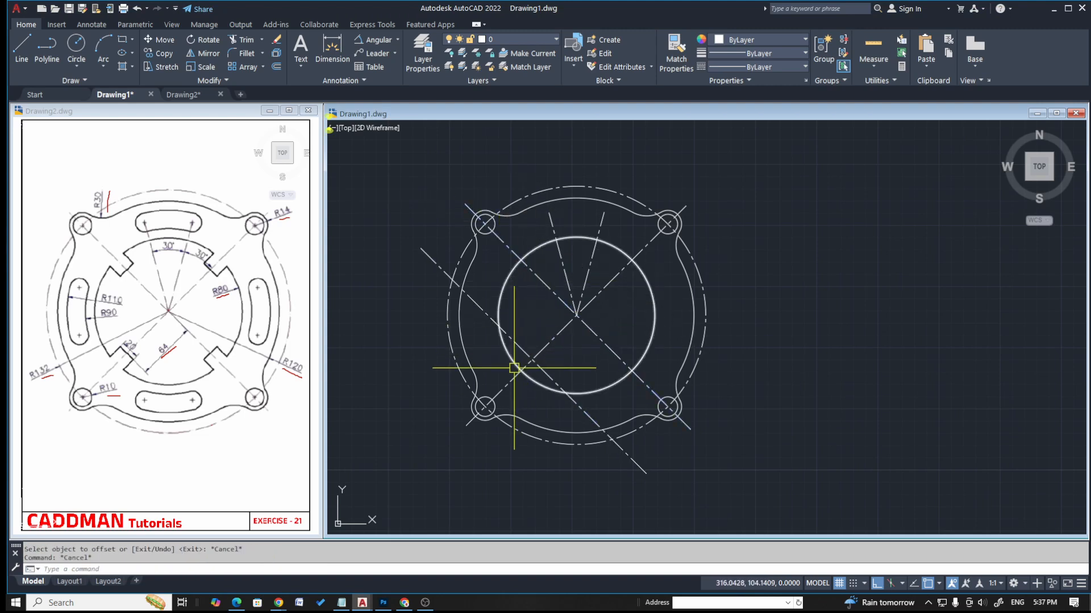
- Break away both outer parts of the offset line, leaving a short cross line over the lower-left diagonal
{"action": "scroll", "coordinate": [514, 369], "scroll_direction": "up", "scroll_amount": 2}
{"action": "key", "text": "Escape"}
{"action": "scroll", "coordinate": [545, 346], "scroll_direction": "down", "scroll_amount": 2}
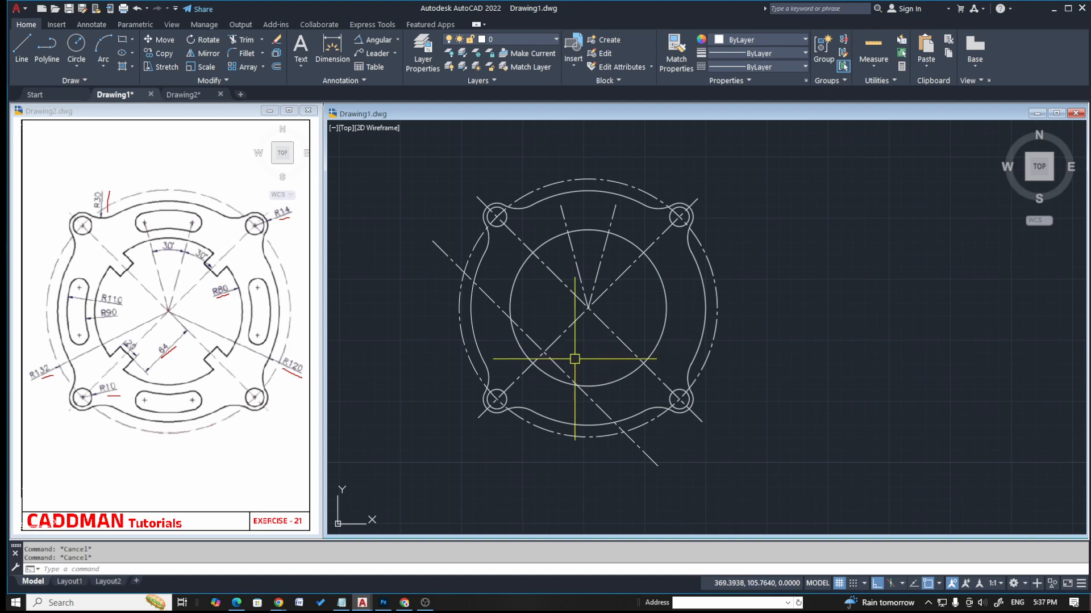
{"action": "type", "text": "br"}
{"action": "key", "text": "Return"}
{"action": "scroll", "coordinate": [551, 368], "scroll_direction": "up", "scroll_amount": 3}
{"action": "left_click", "coordinate": [551, 368]}
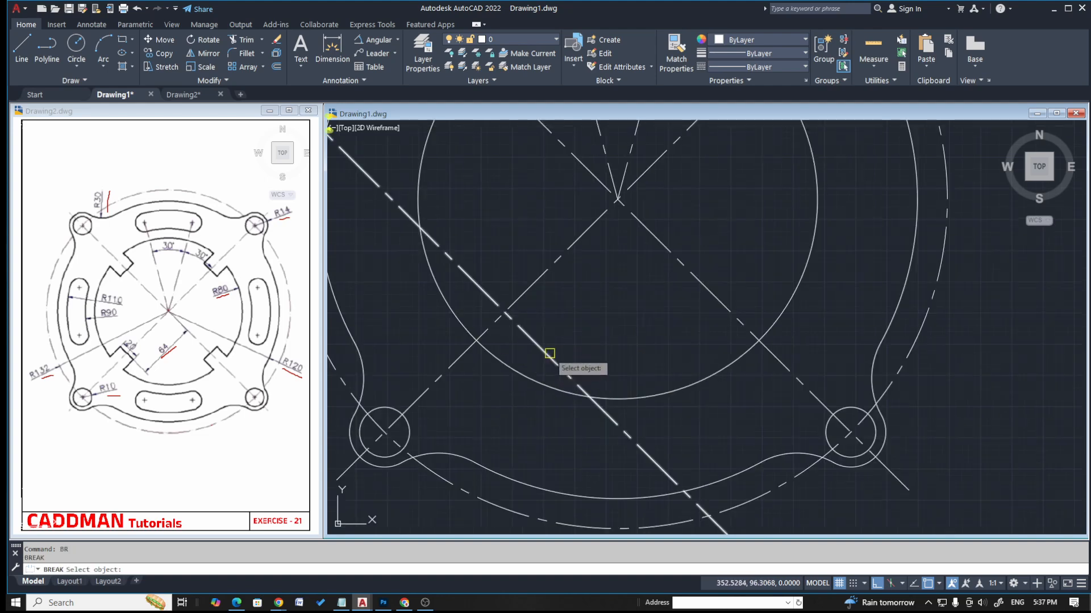
{"action": "scroll", "coordinate": [552, 366], "scroll_direction": "down", "scroll_amount": 3}
{"action": "key", "text": "Escape"}
{"action": "left_click", "coordinate": [534, 325]}
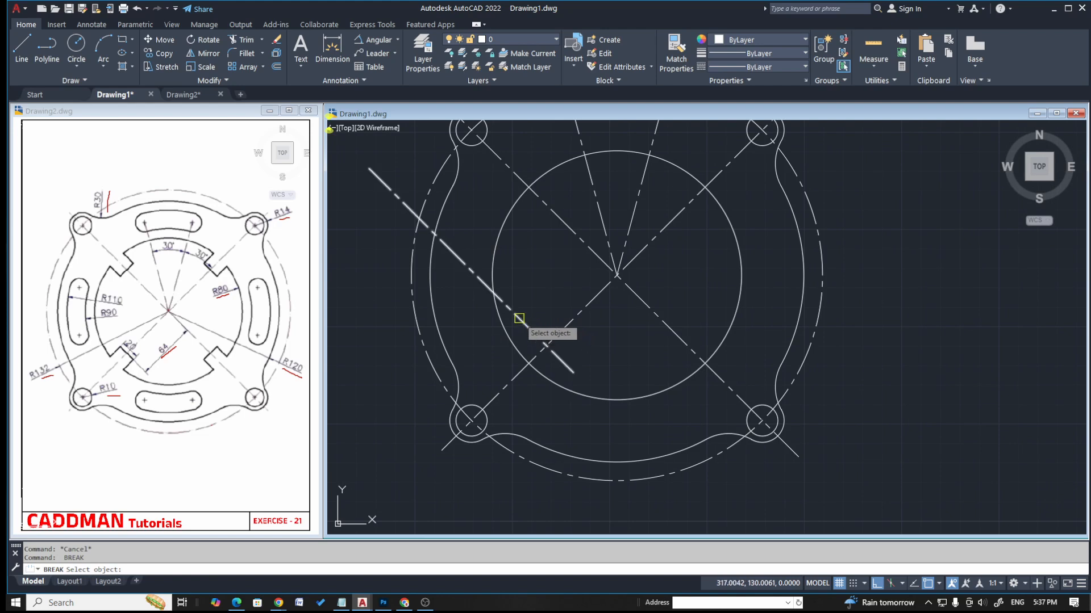
{"action": "key", "text": "Escape"}
{"action": "middle_click_drag", "start_coordinate": [574, 327], "coordinate": [599, 297]}
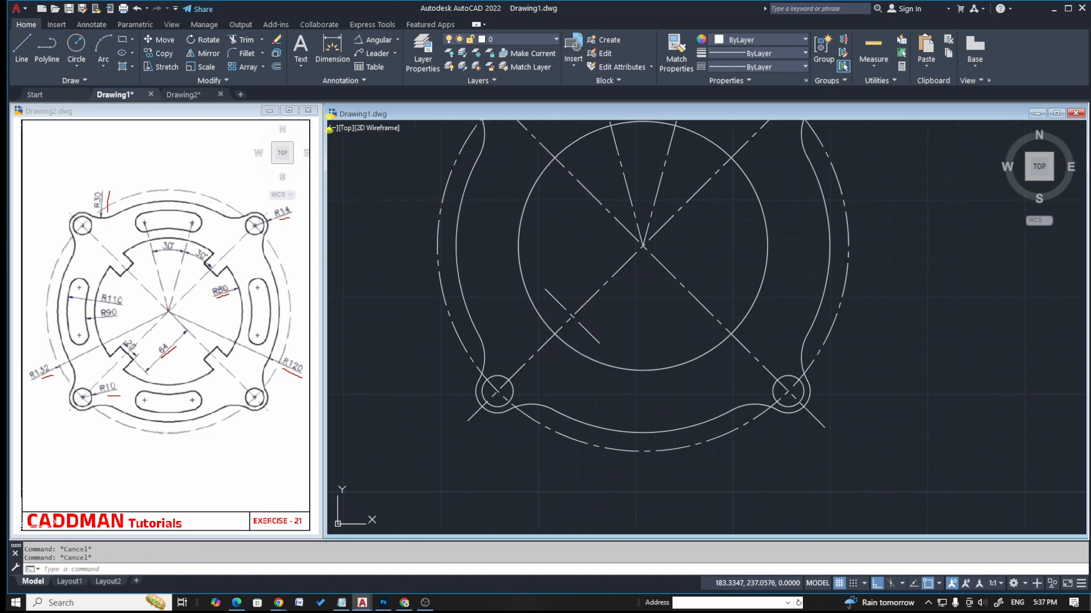
- Offset the diagonal through the lower-left corner circle by 10 to both sides
{"action": "left_click", "coordinate": [330, 123]}
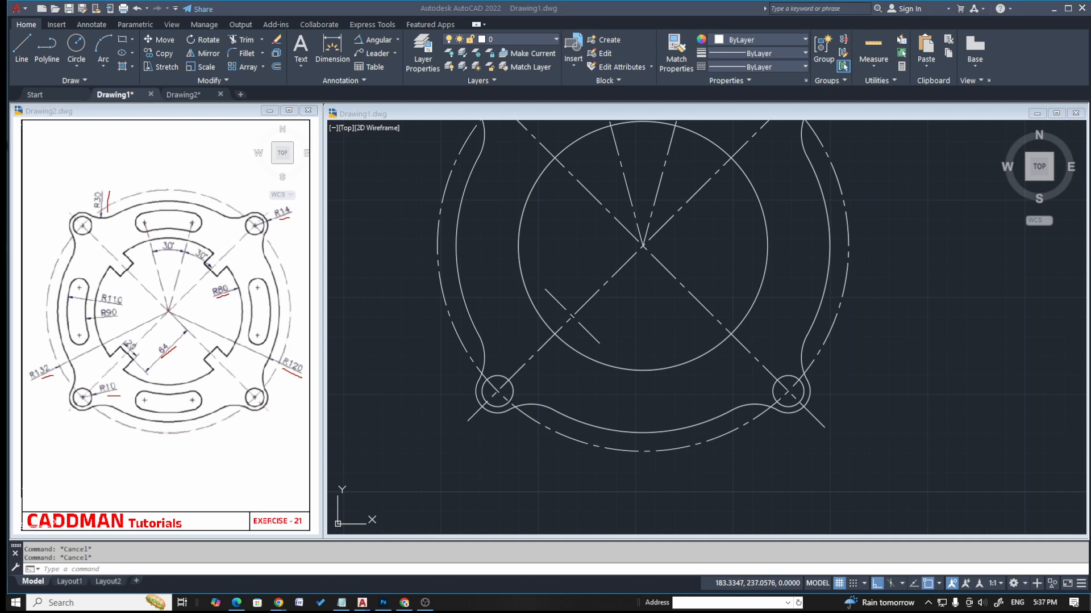
{"action": "left_click", "coordinate": [434, 218]}
{"action": "scroll", "coordinate": [606, 297], "scroll_direction": "up", "scroll_amount": 2}
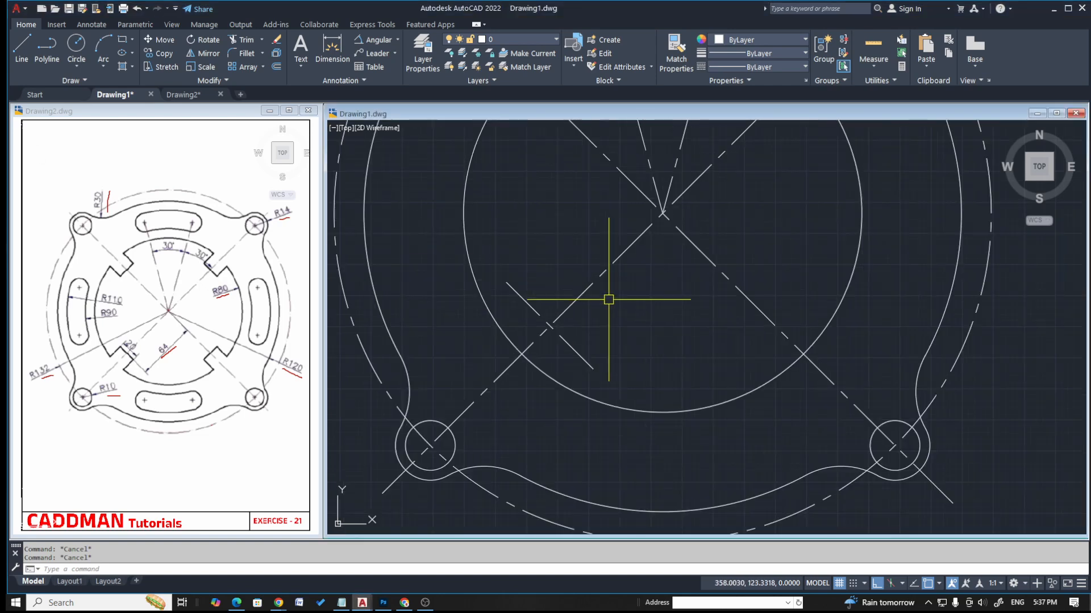
{"action": "type", "text": "o"}
{"action": "key", "text": "Return"}
{"action": "type", "text": "10"}
{"action": "key", "text": "Return"}
{"action": "left_click", "coordinate": [593, 286]}
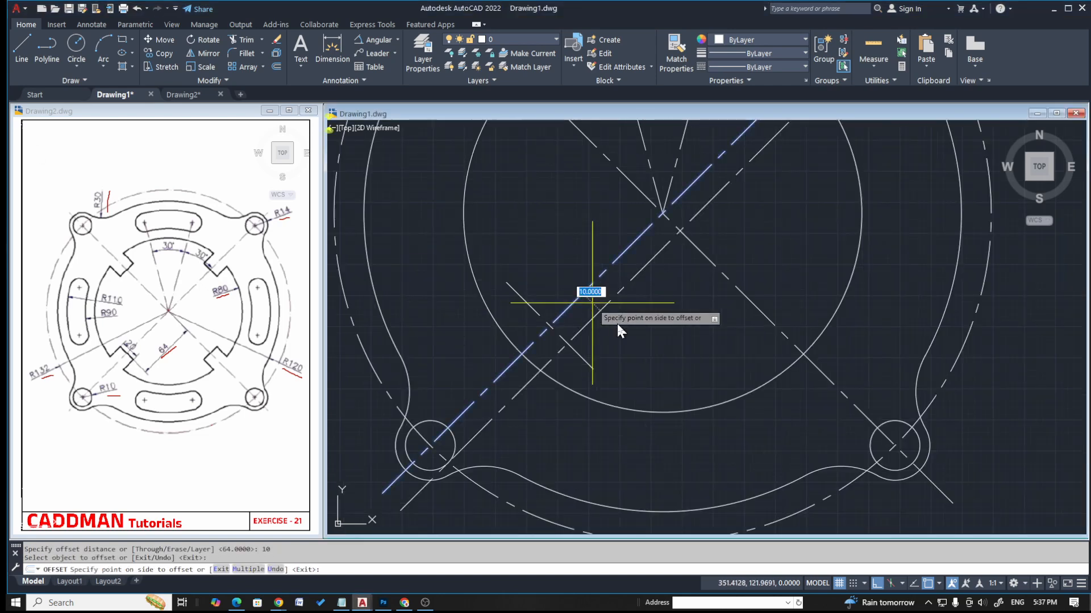
{"action": "left_click", "coordinate": [530, 299]}
{"action": "left_click", "coordinate": [584, 302]}
{"action": "left_click", "coordinate": [670, 319]}
{"action": "key", "text": "Escape"}
{"action": "key", "text": "Escape"}
- Trim the two offset lines at the short cross line and remove their portions toward the upper-right corner
{"action": "type", "text": "tr"}
{"action": "key", "text": "Return"}
{"action": "mouse_move", "coordinate": [607, 314]}
{"action": "left_mouse_down"}
{"action": "mouse_move", "coordinate": [587, 310]}
{"action": "mouse_move", "coordinate": [571, 274]}
{"action": "mouse_move", "coordinate": [583, 294]}
{"action": "left_mouse_up"}
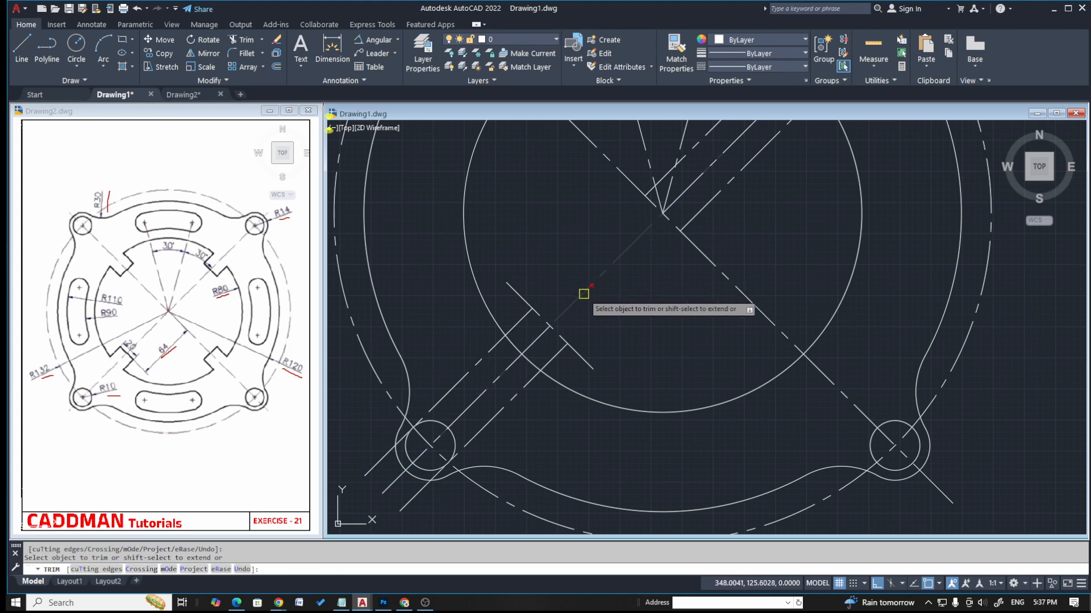
{"action": "key", "text": "Escape"}
{"action": "left_click", "coordinate": [703, 208]}
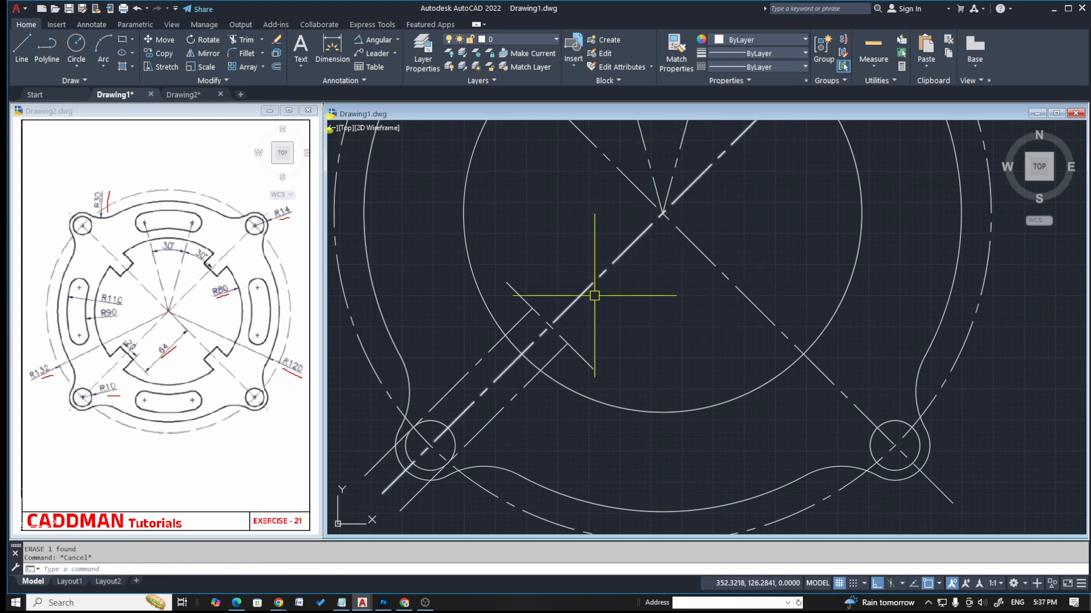
{"action": "scroll", "coordinate": [593, 295], "scroll_direction": "down", "scroll_amount": 2}
{"action": "key", "text": "Escape"}
{"action": "type", "text": "br"}
{"action": "key", "text": "Return"}
{"action": "scroll", "coordinate": [545, 375], "scroll_direction": "up", "scroll_amount": 3}
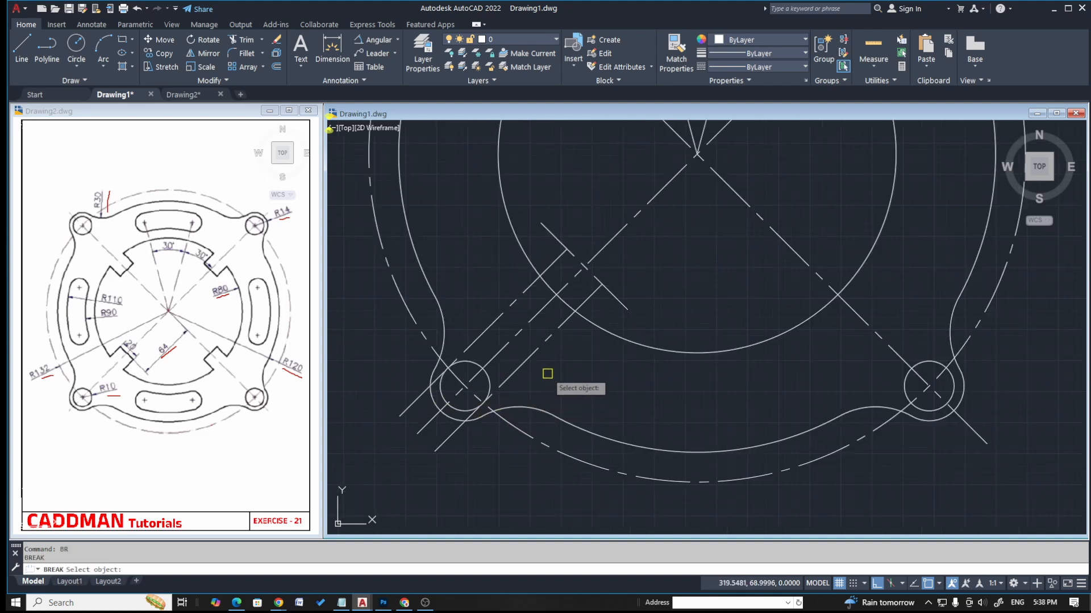
{"action": "key", "text": "Escape"}
- Trim the offset lines, cross line ends and radius 80 circle to form the lower-left rectangular notch
{"action": "type", "text": "tr"}
{"action": "key", "text": "Return"}
{"action": "left_click", "coordinate": [578, 290]}
{"action": "left_click", "coordinate": [521, 235]}
{"action": "left_click", "coordinate": [568, 166]}
{"action": "left_click", "coordinate": [659, 256]}
{"action": "scroll", "coordinate": [599, 275], "scroll_direction": "down", "scroll_amount": 3}
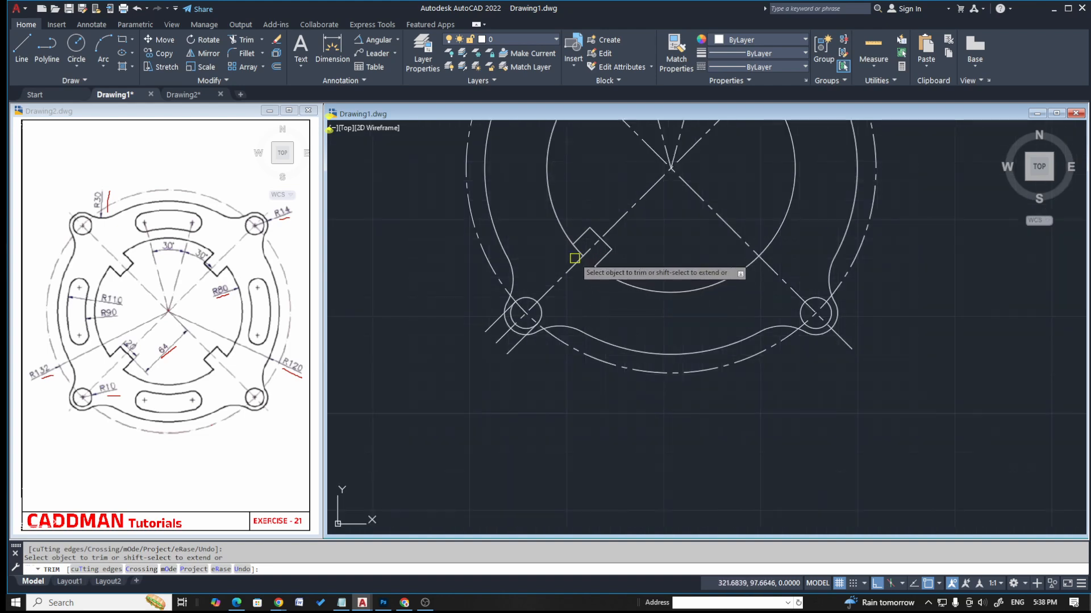
{"action": "left_click", "coordinate": [576, 251]}
{"action": "key", "text": "Escape"}
{"action": "key", "text": "Escape"}
- Erase the two leftover offset line pieces beside the lower-left corner circle
{"action": "left_click", "coordinate": [491, 325]}
{"action": "type", "text": "e"}
{"action": "key", "text": "Return"}
{"action": "left_click", "coordinate": [520, 352]}
{"action": "type", "text": "e"}
{"action": "key", "text": "Escape"}
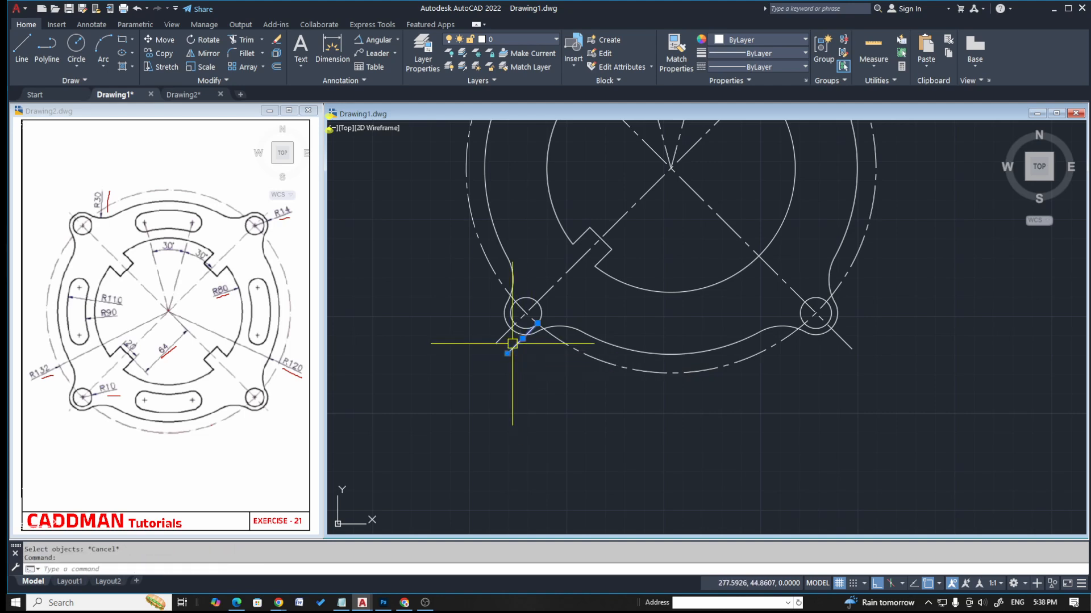
{"action": "middle_click_drag", "start_coordinate": [597, 341], "coordinate": [575, 372]}
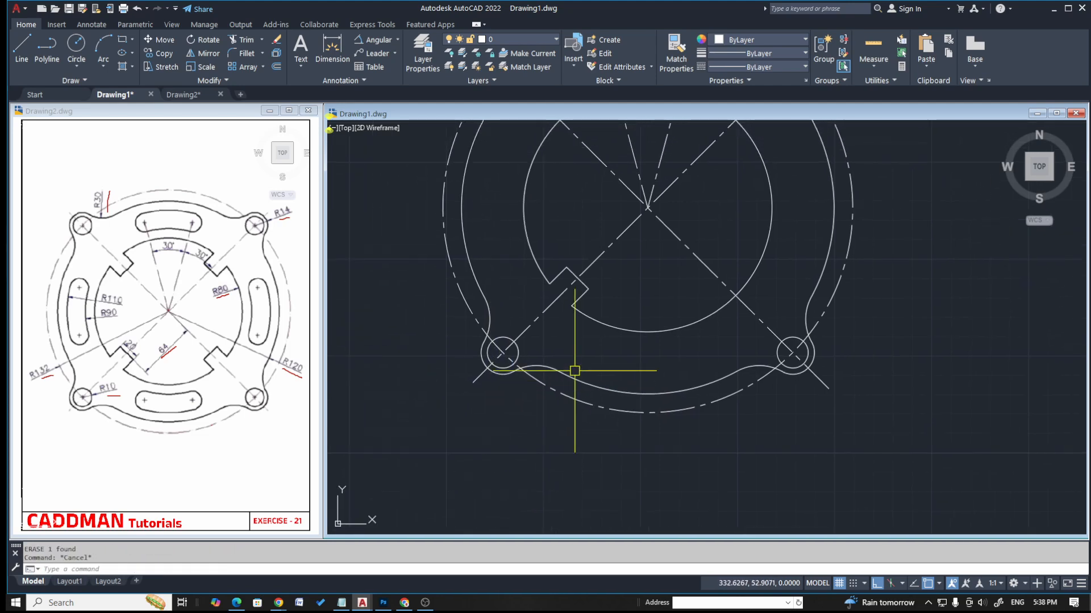
- Match the properties of the radius 80 arc to the three edges of the lower-left notch
{"action": "scroll", "coordinate": [587, 289], "scroll_direction": "up", "scroll_amount": 4}
{"action": "left_click", "coordinate": [582, 286]}
{"action": "left_click", "coordinate": [675, 249]}
{"action": "key", "text": "Escape"}
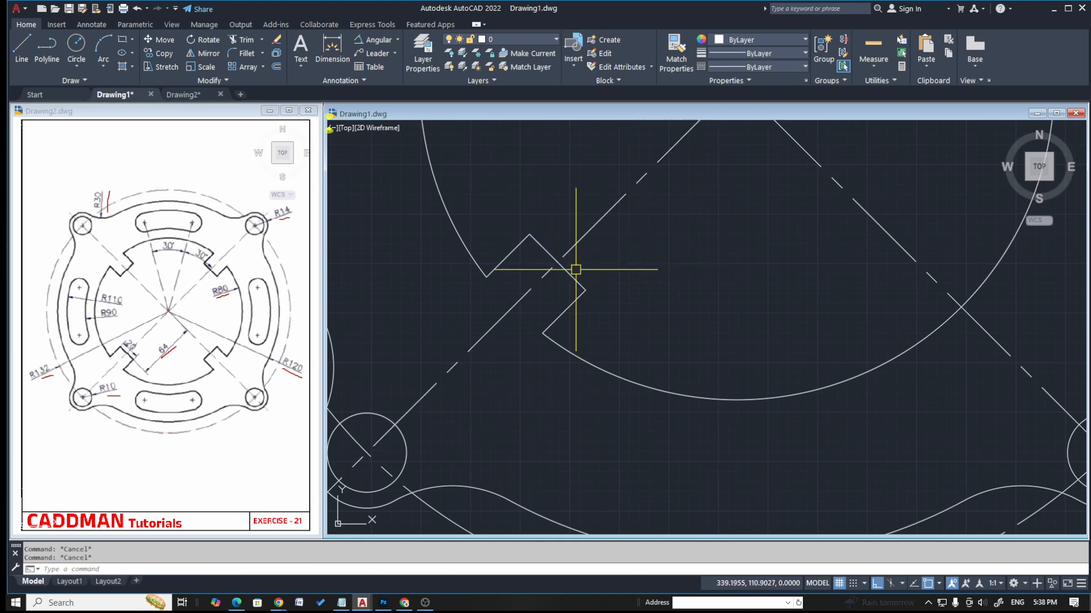
{"action": "type", "text": "ma"}
{"action": "key", "text": "Return"}
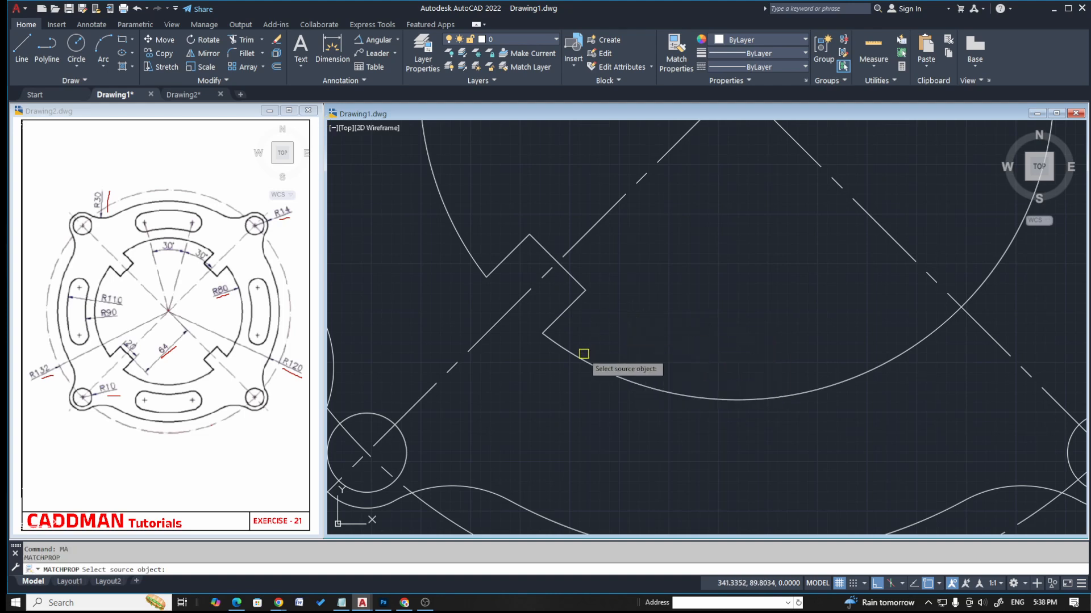
{"action": "left_click", "coordinate": [578, 355]}
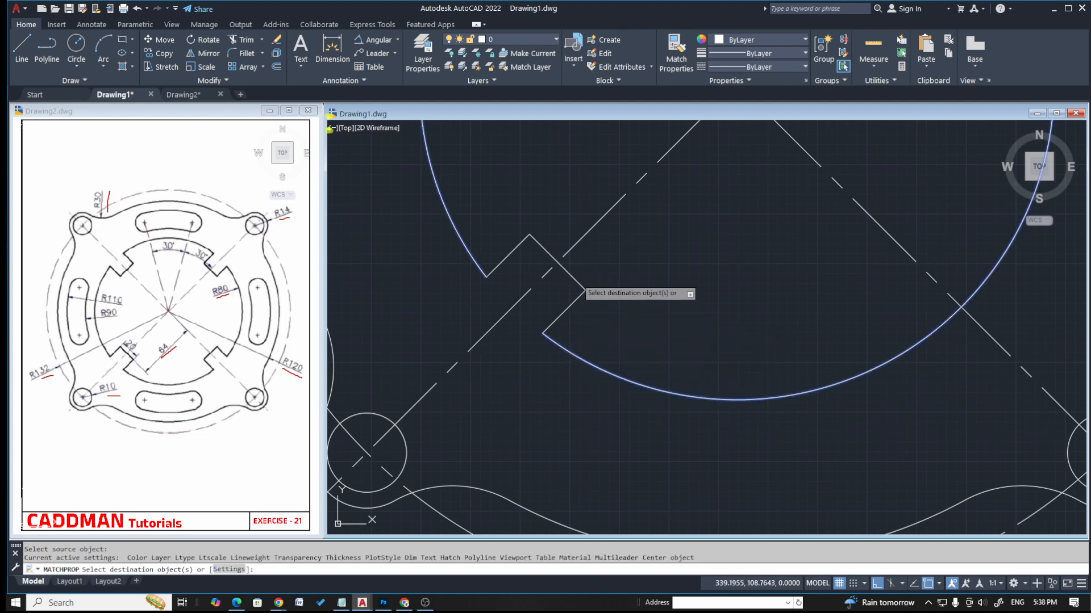
{"action": "key", "text": "Escape"}
{"action": "left_click", "coordinate": [574, 277]}
{"action": "key", "text": "Escape"}
{"action": "scroll", "coordinate": [614, 292], "scroll_direction": "down", "scroll_amount": 5}
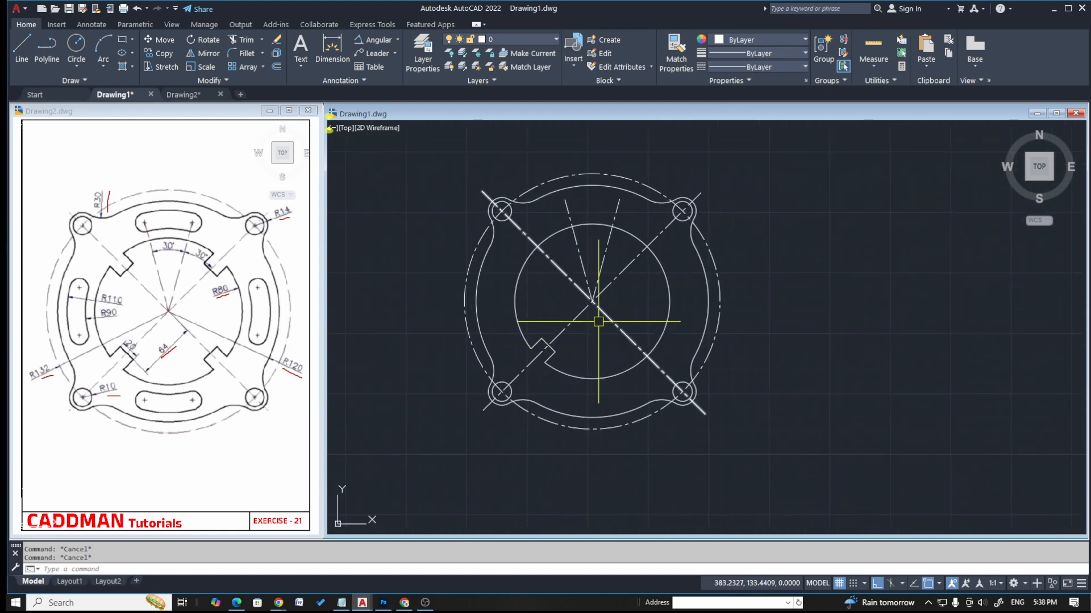
{"action": "scroll", "coordinate": [559, 350], "scroll_direction": "up", "scroll_amount": 2}
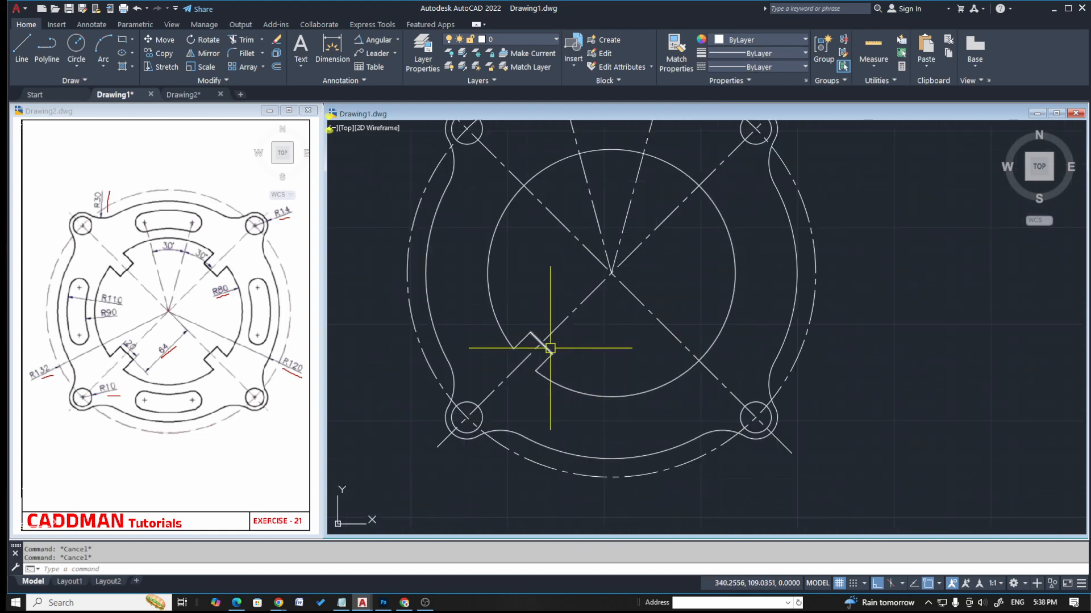
{"action": "left_click", "coordinate": [506, 305]}
{"action": "left_click", "coordinate": [563, 382]}
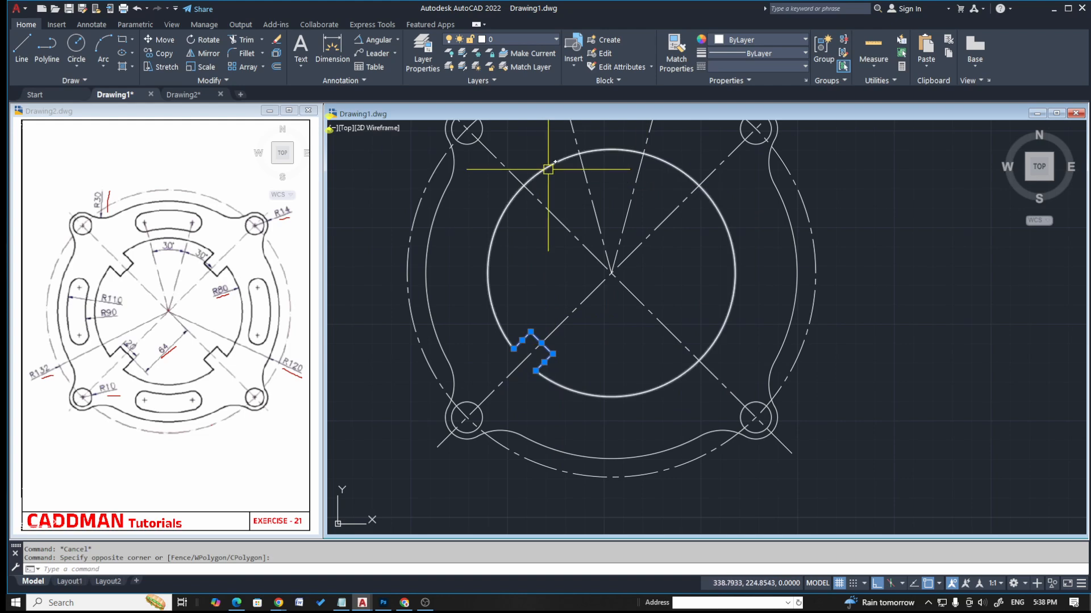
{"action": "key", "text": "Escape"}
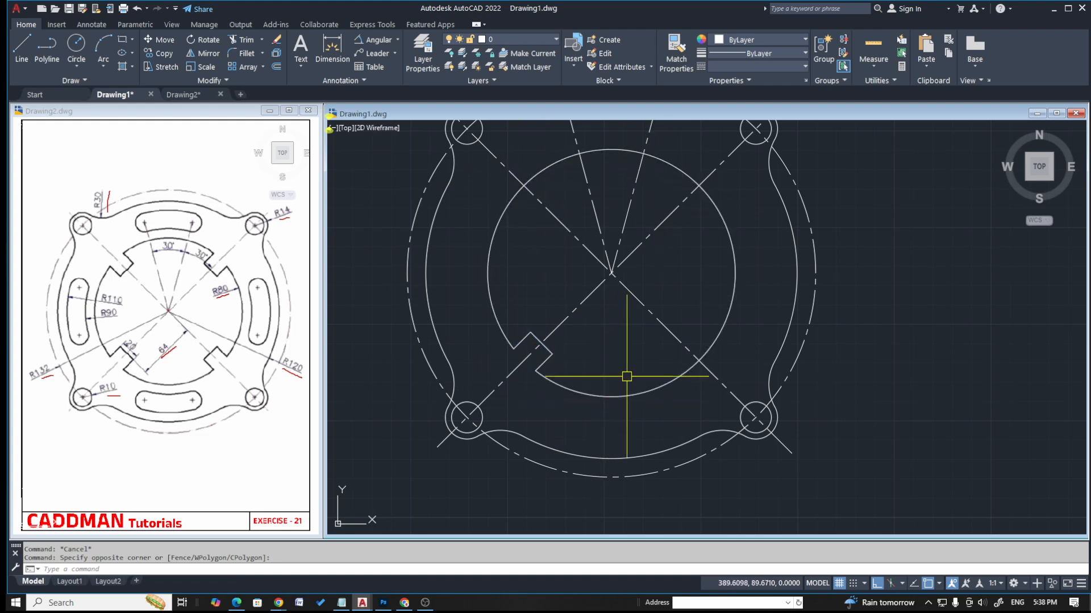
{"action": "left_click", "coordinate": [507, 310]}
{"action": "left_click", "coordinate": [563, 386]}
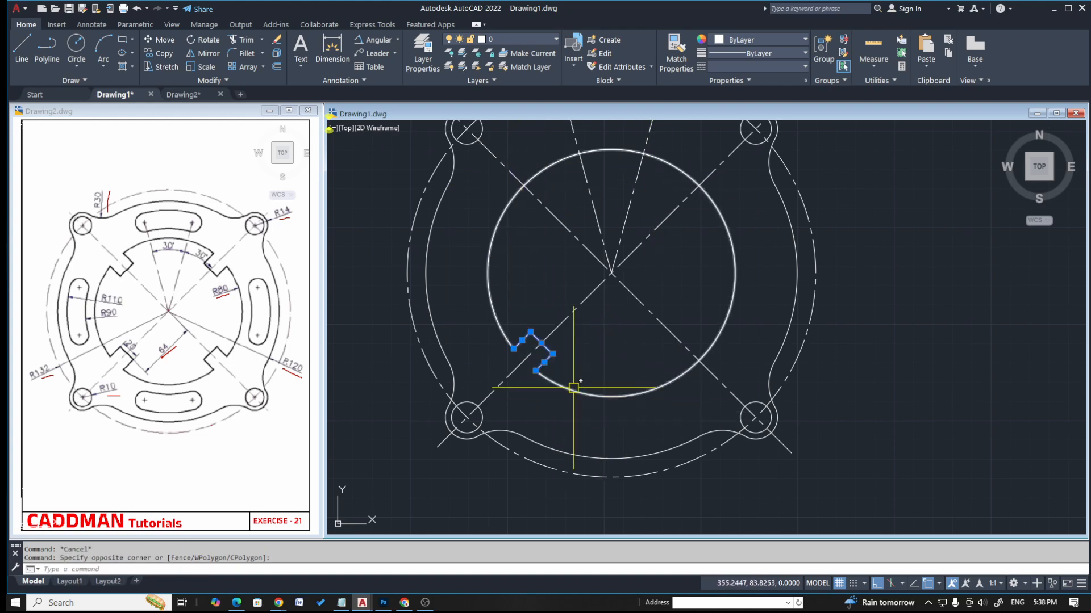
{"action": "type", "text": "array"}
{"action": "key", "text": "Return"}
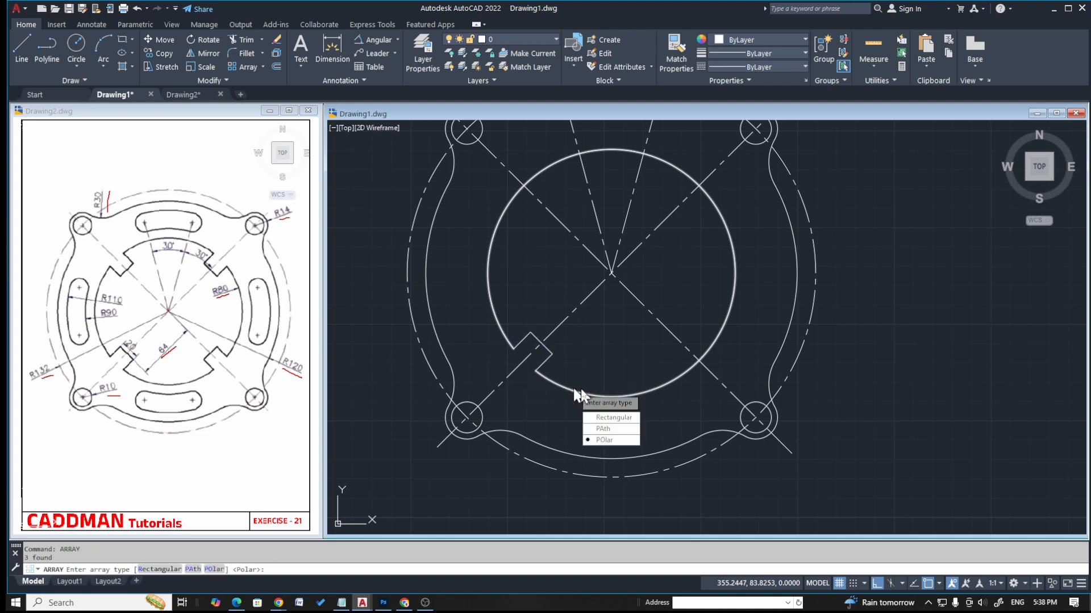
{"action": "key", "text": "Escape"}
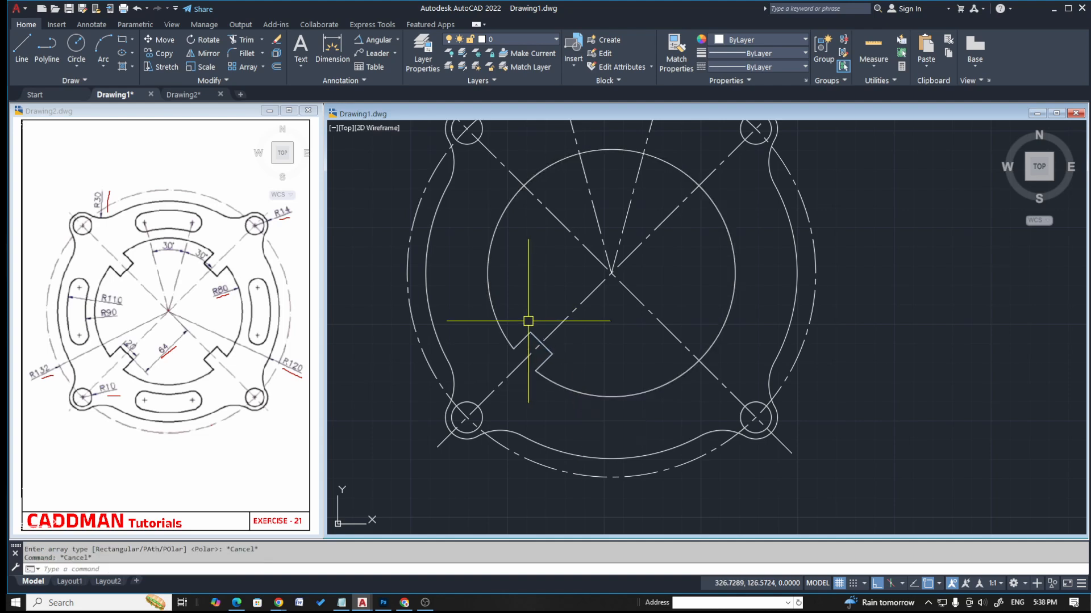
- Create a polar array of 4 items from the three lower-left notch edges around the plate's centre
{"action": "left_click", "coordinate": [503, 307]}
{"action": "left_click", "coordinate": [572, 391]}
{"action": "type", "text": "array"}
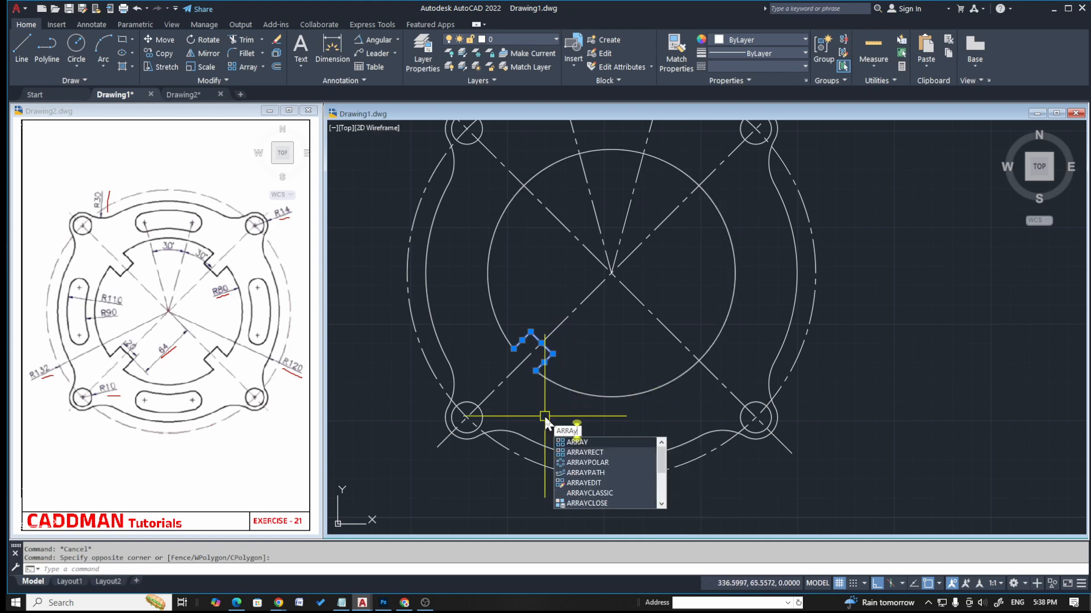
{"action": "key", "text": "Return"}
{"action": "left_click", "coordinate": [586, 468]}
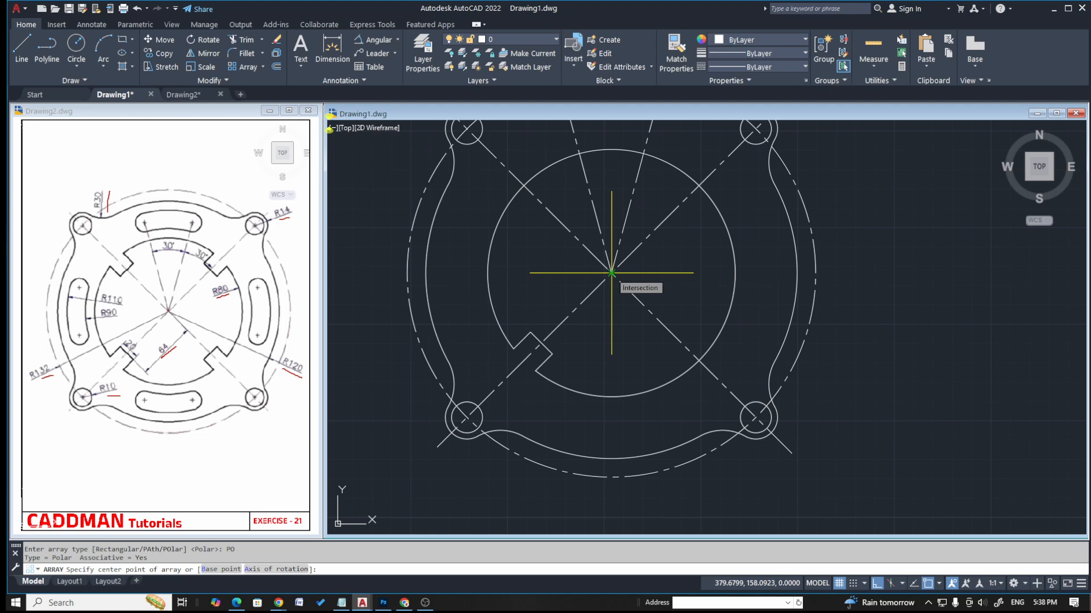
{"action": "left_click", "coordinate": [611, 272]}
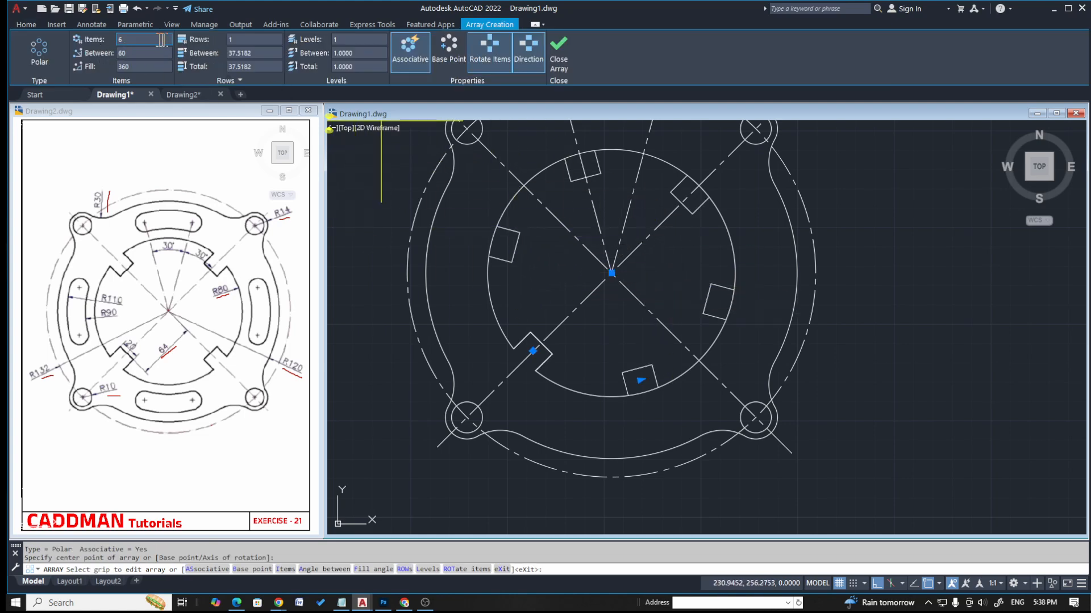
{"action": "key", "text": "Return"}
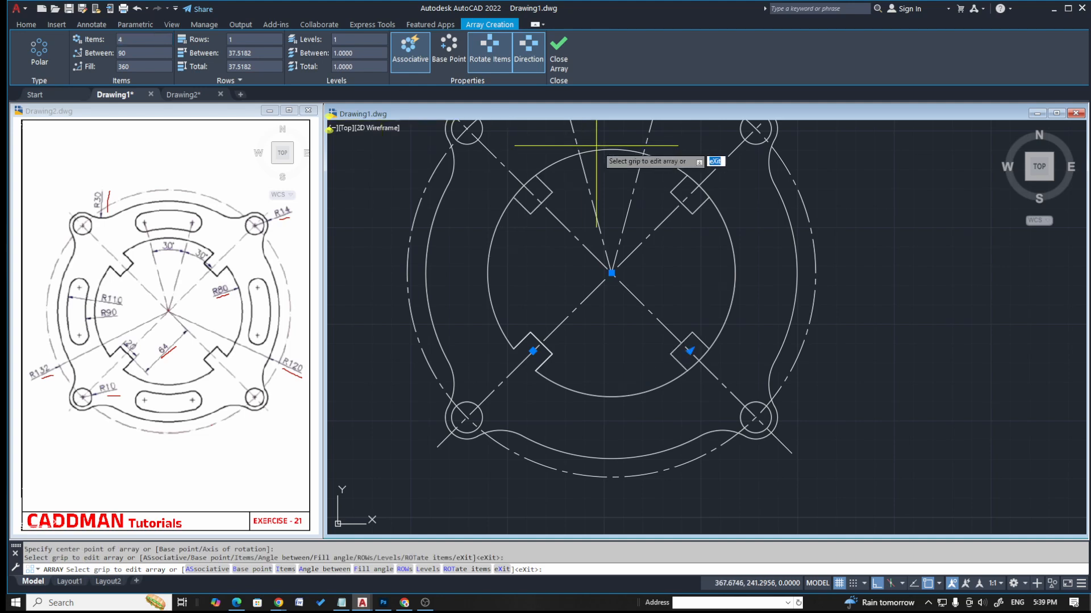
{"action": "key", "text": "Escape"}
{"action": "key", "text": "Escape"}
- Trim the radius 80 arc across the mouths of the three arrayed notches
{"action": "type", "text": "tr"}
{"action": "key", "text": "Return"}
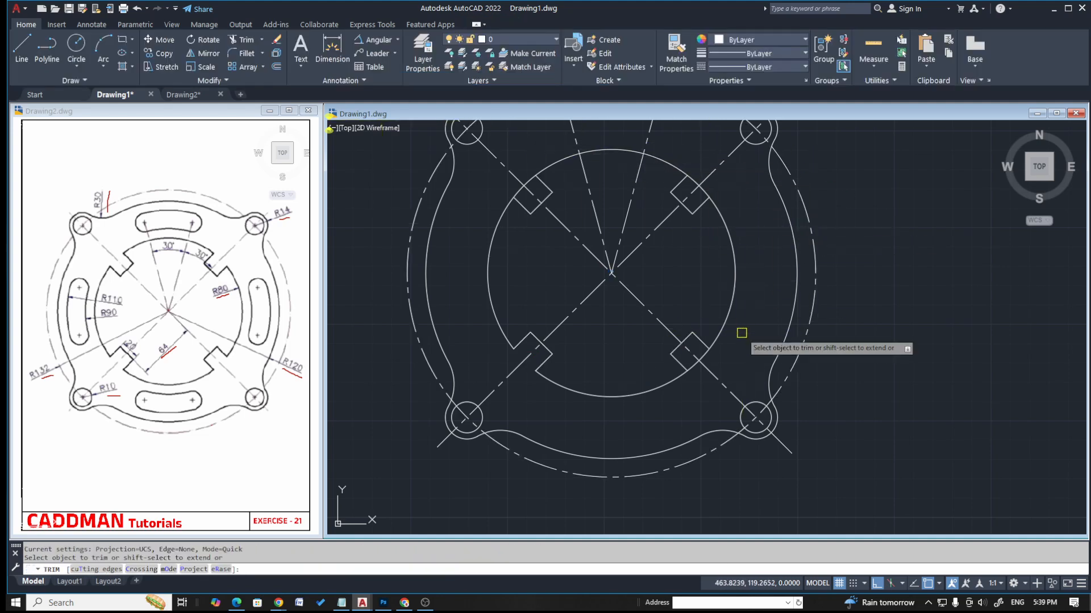
{"action": "scroll", "coordinate": [707, 357], "scroll_direction": "up", "scroll_amount": 3}
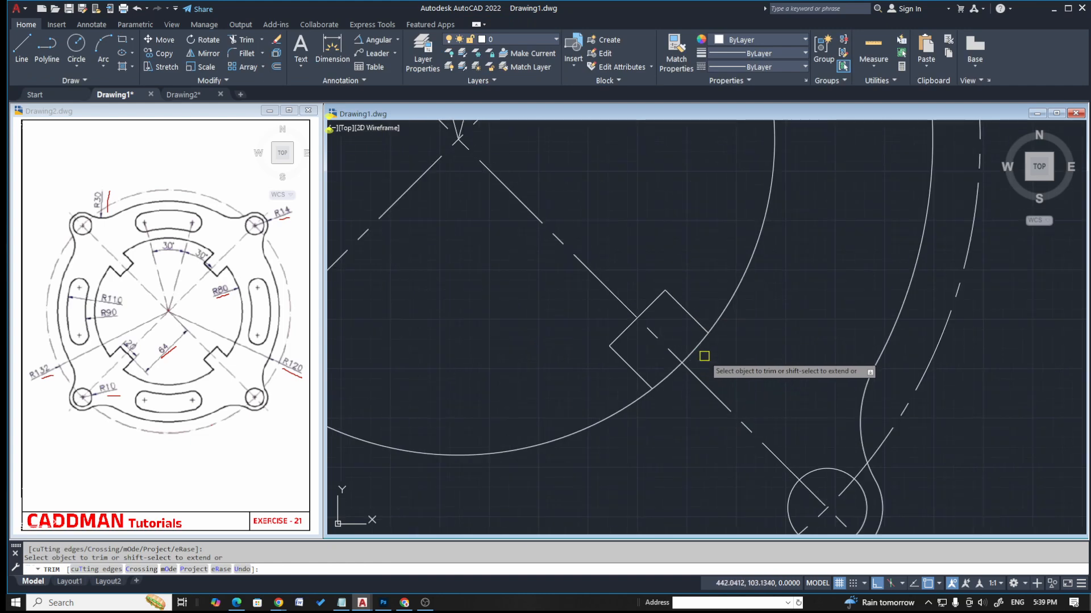
{"action": "scroll", "coordinate": [668, 386], "scroll_direction": "down", "scroll_amount": 5}
{"action": "scroll", "coordinate": [678, 276], "scroll_direction": "up", "scroll_amount": 4}
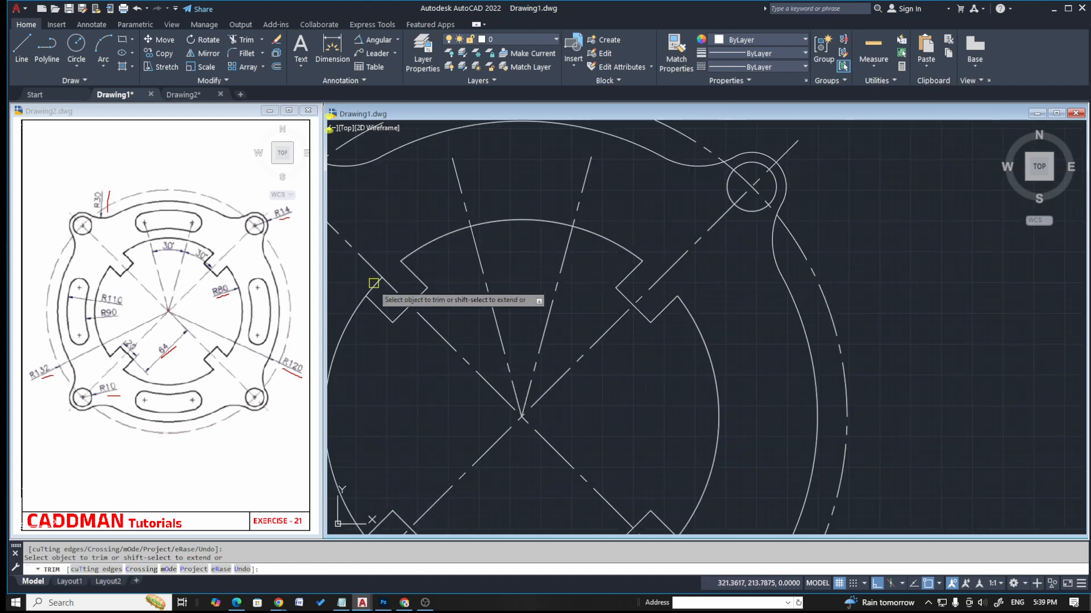
{"action": "scroll", "coordinate": [653, 284], "scroll_direction": "down", "scroll_amount": 5}
{"action": "key", "text": "Escape"}
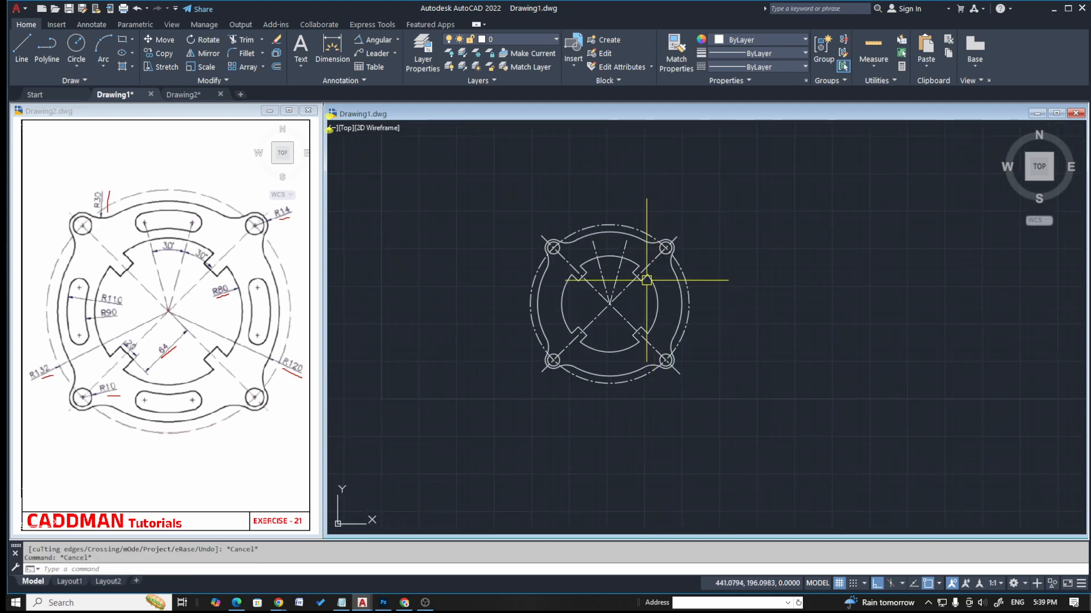
{"action": "scroll", "coordinate": [631, 255], "scroll_direction": "up", "scroll_amount": 4}
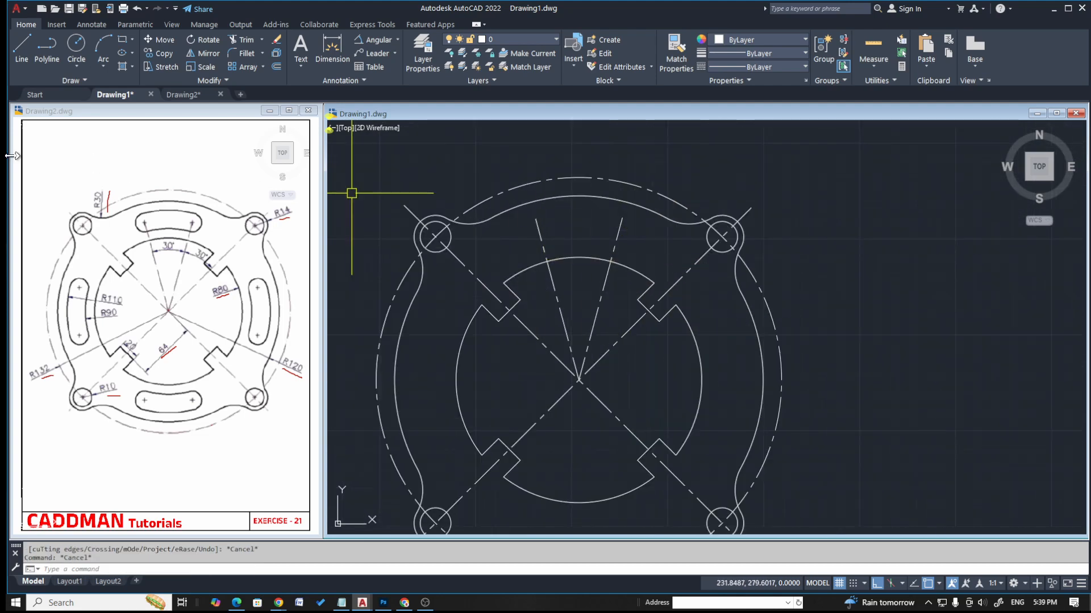
{"action": "key", "text": "ctrl+shift+3"}
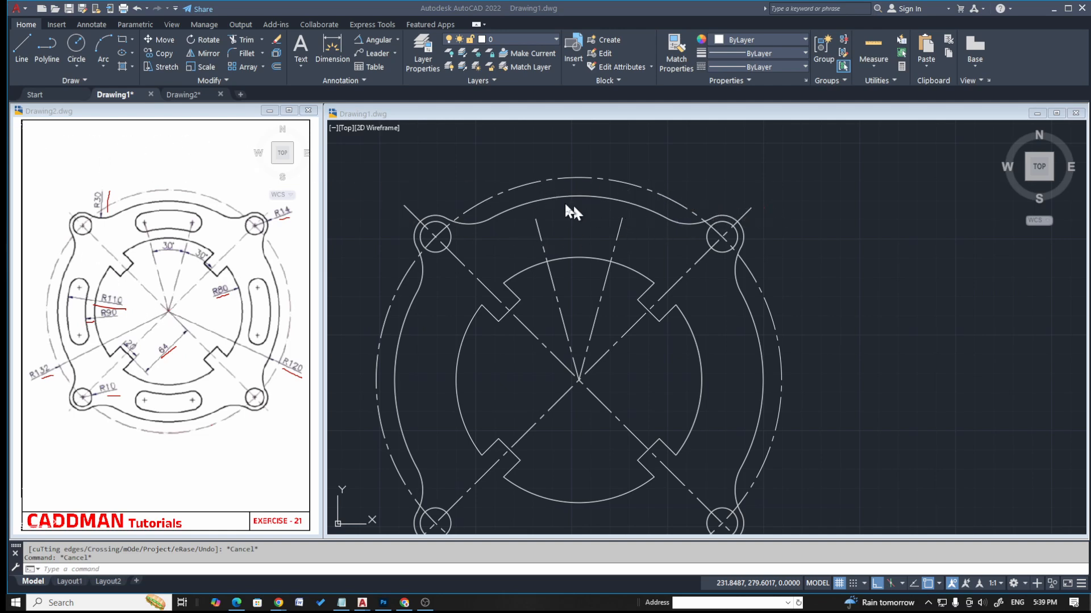
{"action": "scroll", "coordinate": [569, 209], "scroll_direction": "down", "scroll_amount": 2}
{"action": "scroll", "coordinate": [570, 239], "scroll_direction": "up", "scroll_amount": 2}
{"action": "left_click", "coordinate": [627, 330]}
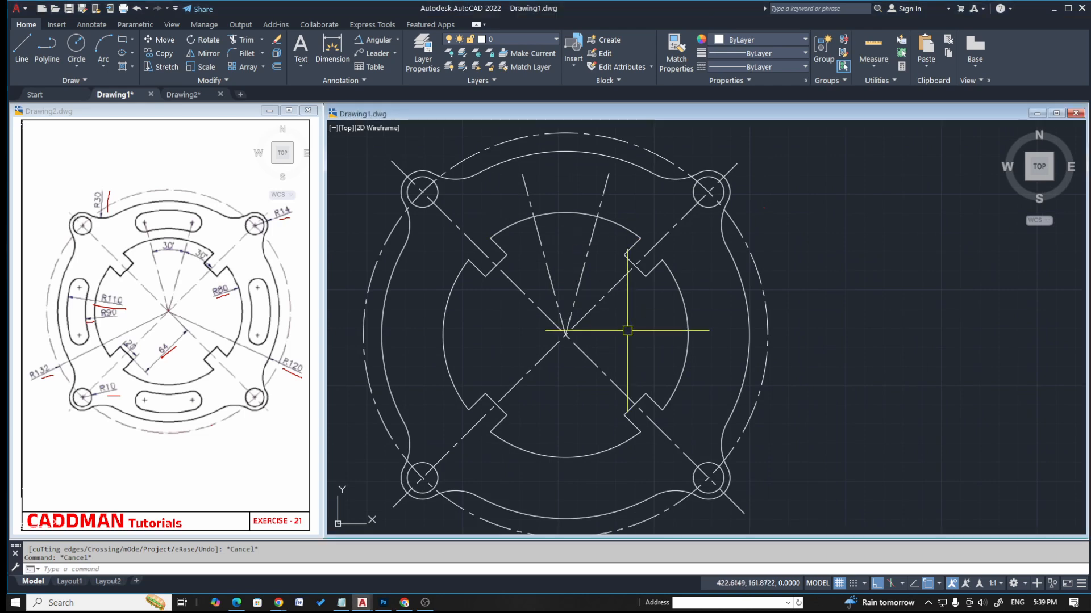
{"action": "key", "text": "ctrl+shift+5"}
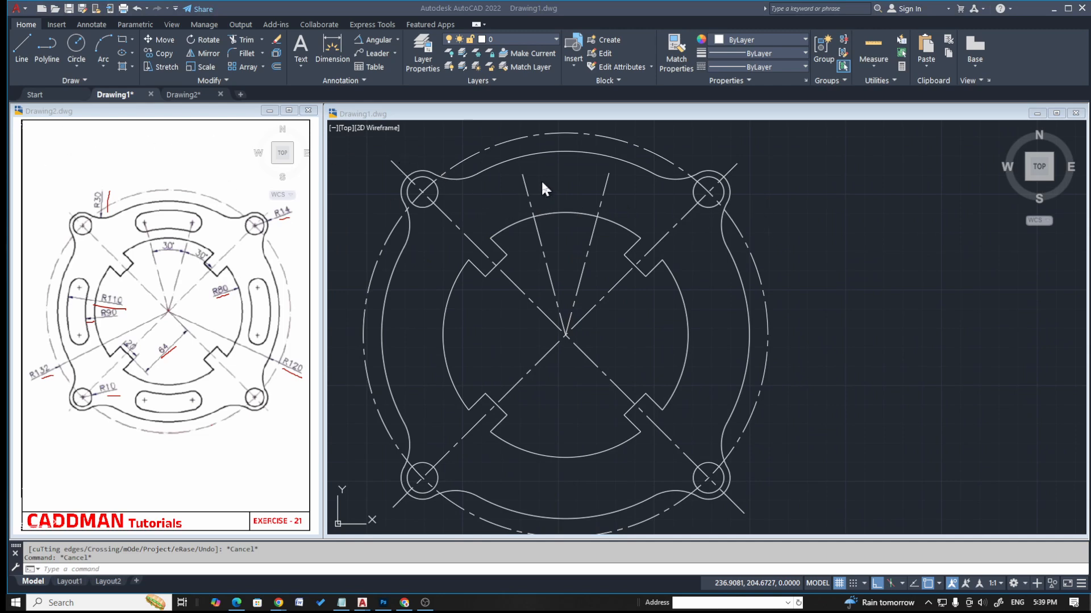
{"action": "key", "text": "ctrl+shift+5"}
- Draw a radius 90 circle centred on the intersection of the plate's centrelines
{"action": "type", "text": "c"}
{"action": "key", "text": "Return"}
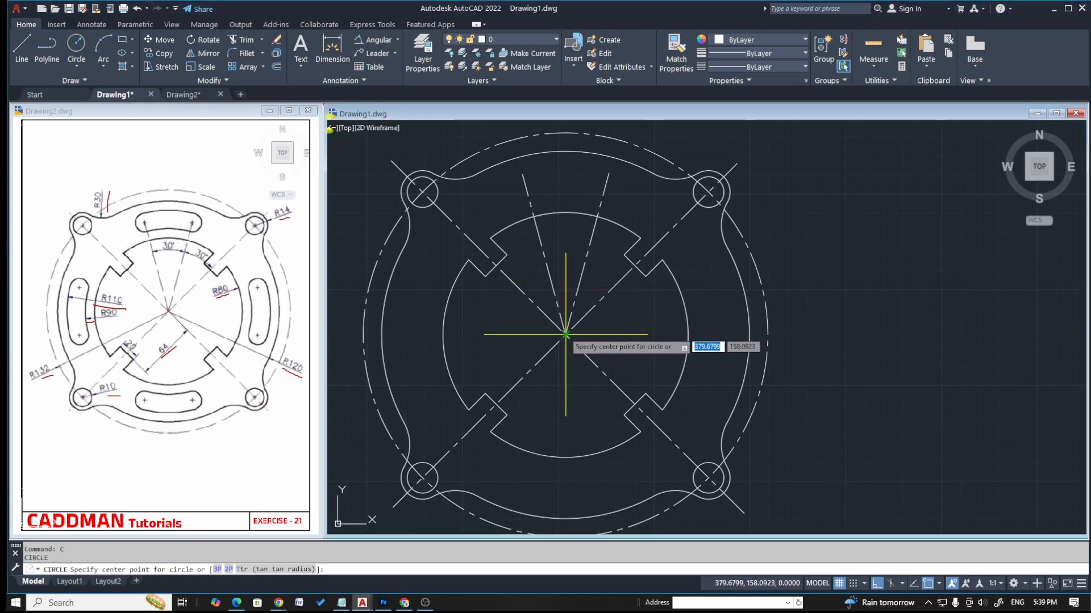
{"action": "left_click", "coordinate": [566, 334]}
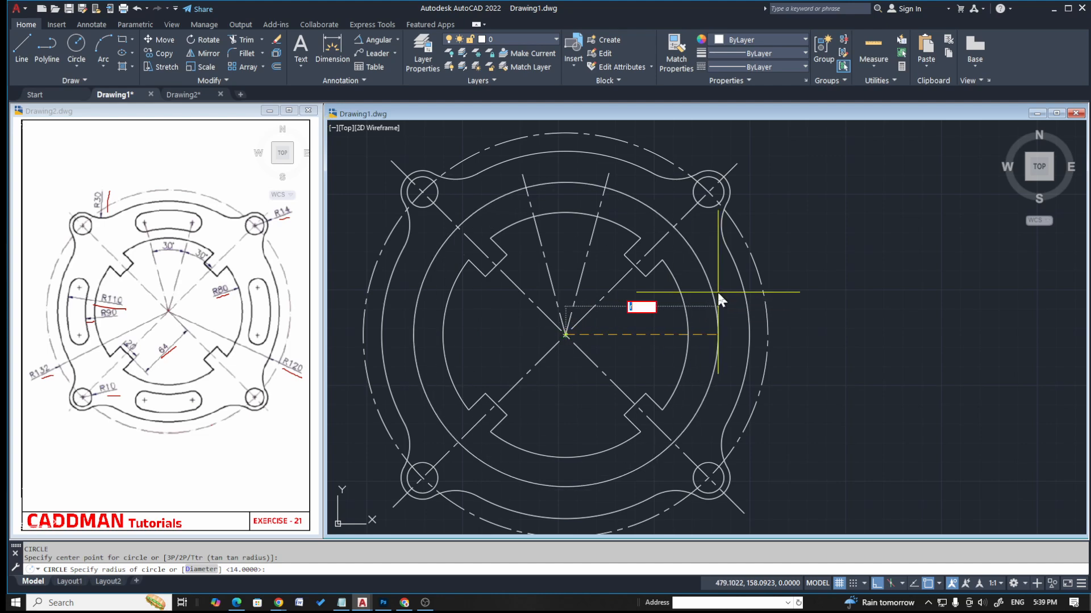
{"action": "type", "text": "90"}
{"action": "key", "text": "Return"}
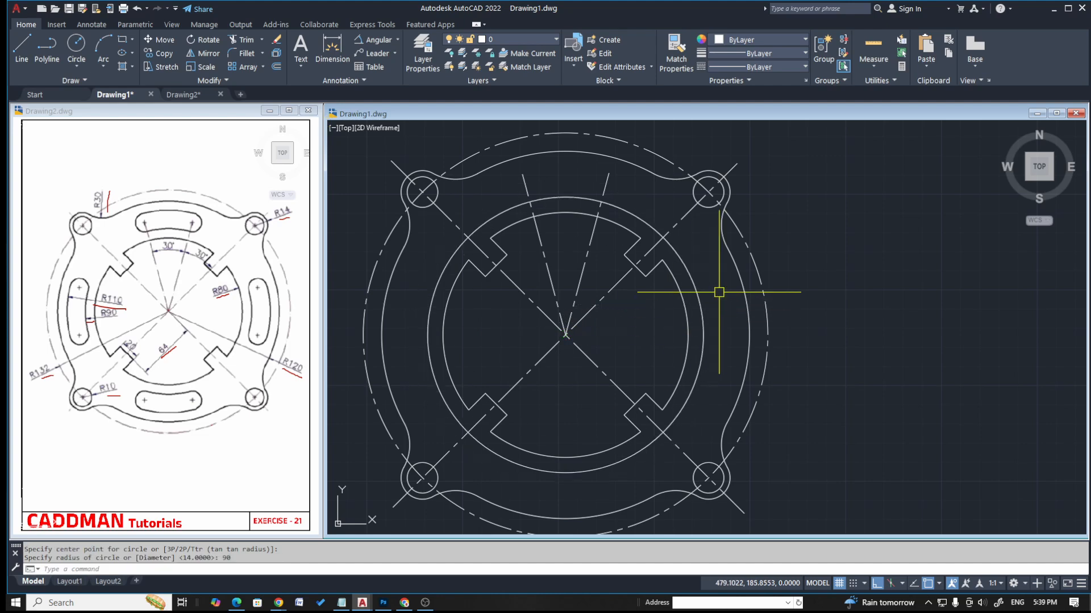
{"action": "key", "text": "Escape"}
{"action": "key", "text": "Escape"}
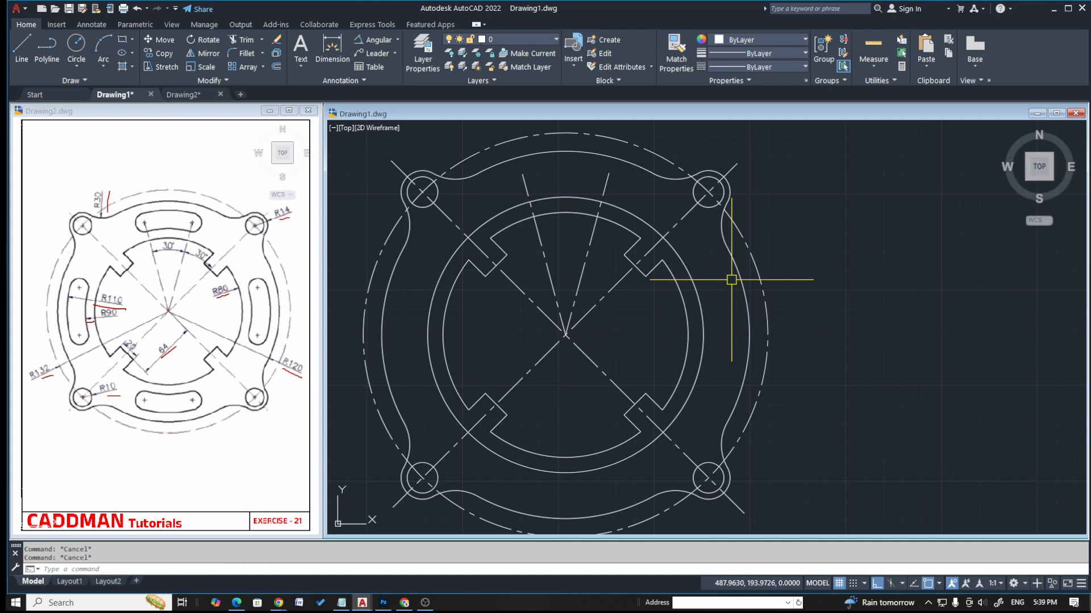
{"action": "key", "text": "Return"}
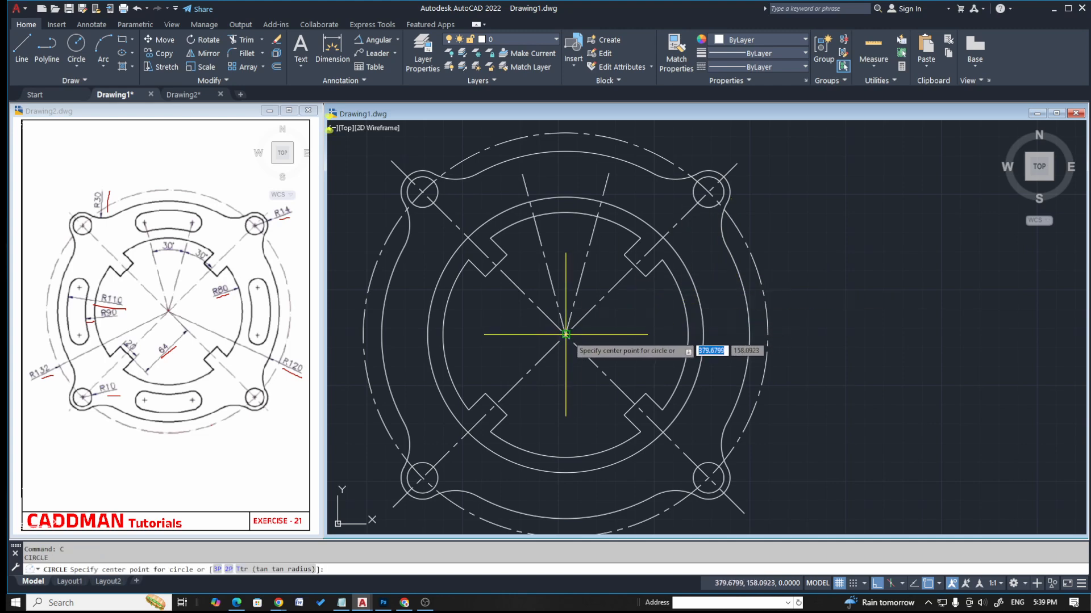
{"action": "type", "text": "cven"}
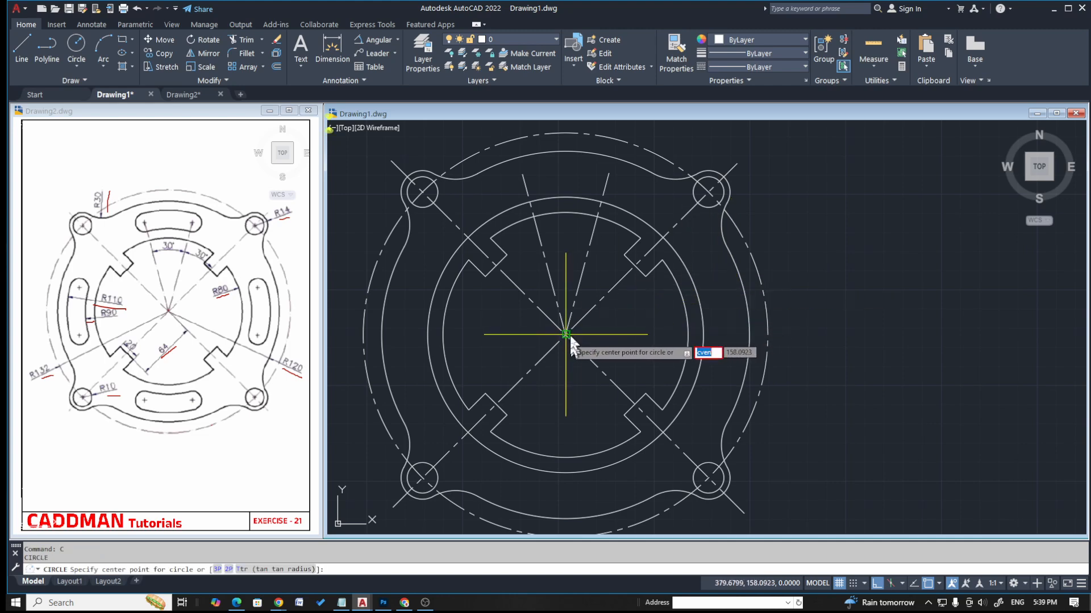
{"action": "key", "text": "Return"}
{"action": "type", "text": "ce"}
{"action": "key", "text": "Return"}
{"action": "key", "text": "Escape"}
{"action": "key", "text": "Escape"}
- Draw a radius 110 circle, using a Center snap on the radius 80 arc to locate its centre
{"action": "type", "text": "c"}
{"action": "key", "text": "Return"}
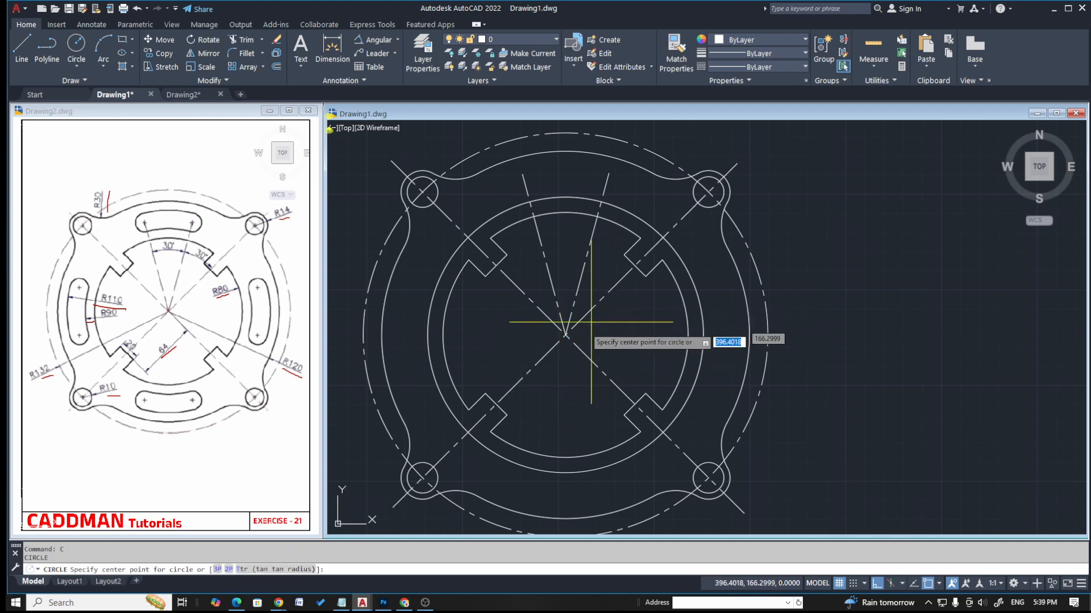
{"action": "type", "text": "cen"}
{"action": "key", "text": "Return"}
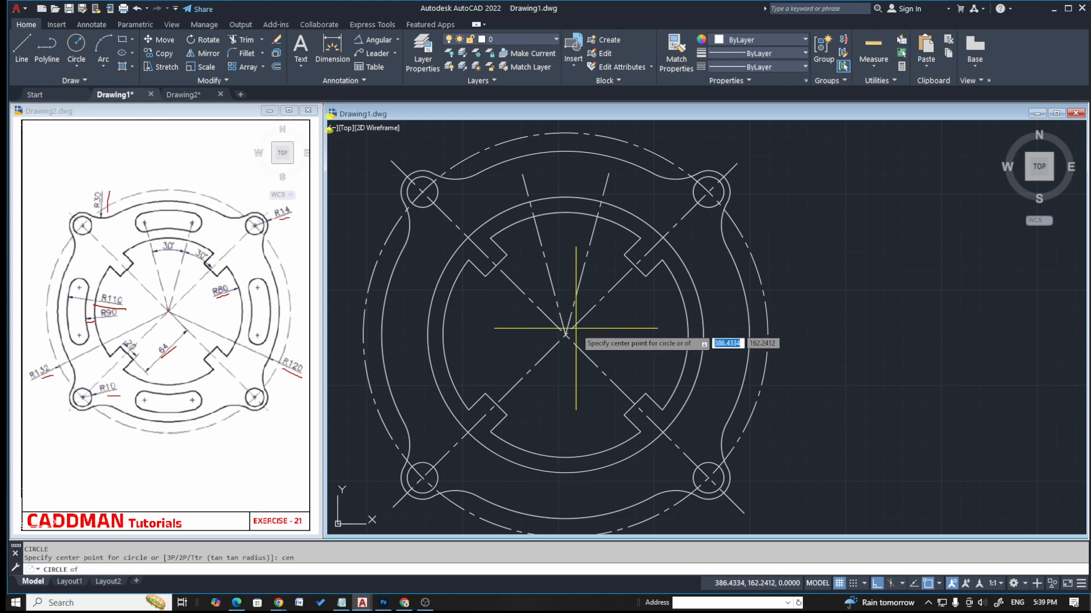
{"action": "left_click", "coordinate": [679, 291]}
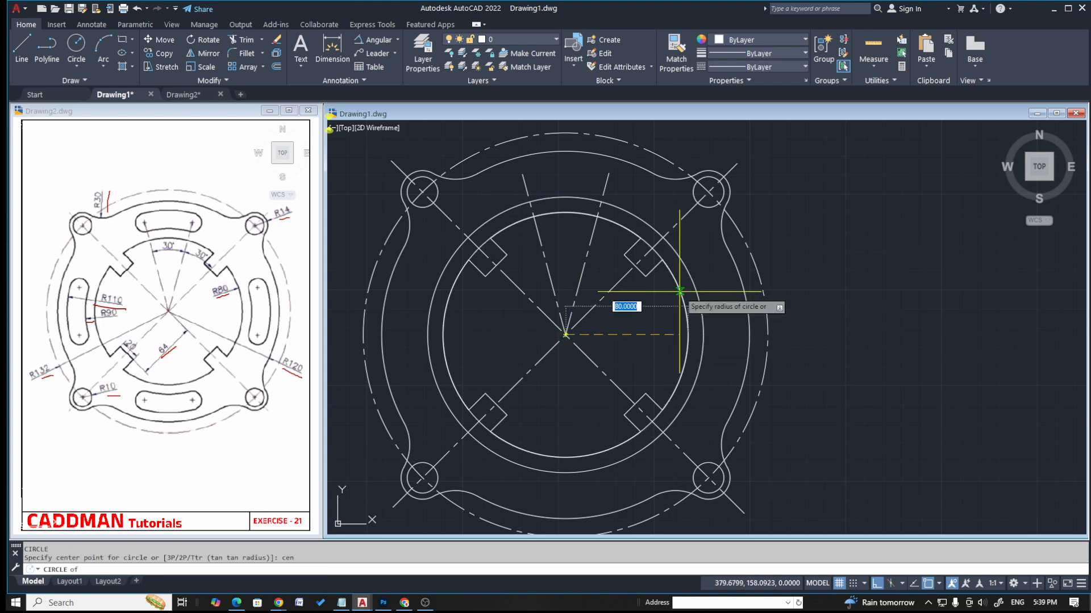
{"action": "type", "text": "r"}
{"action": "key", "text": "Return"}
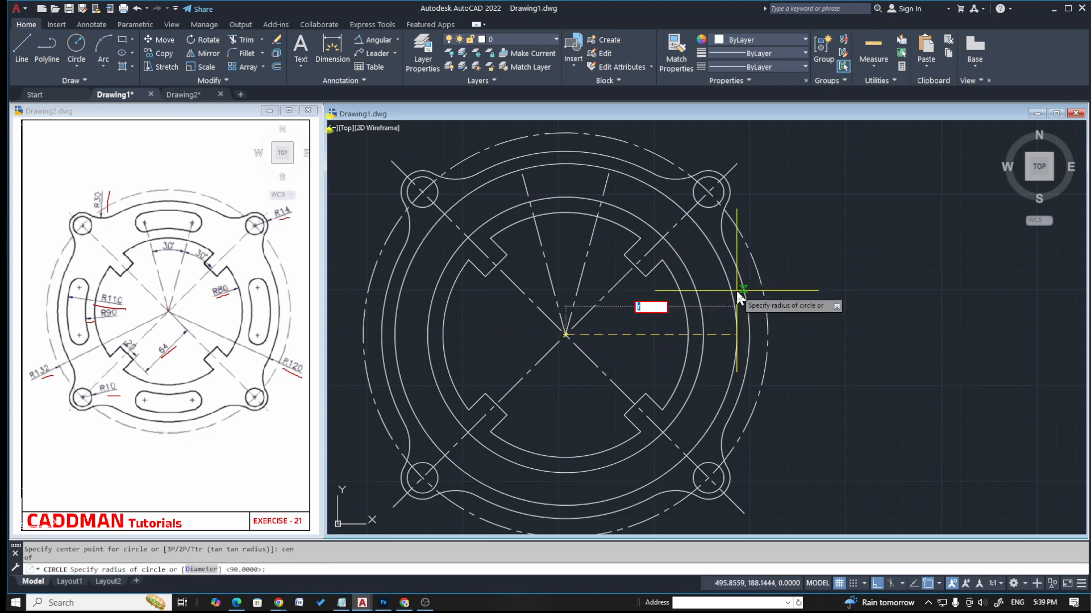
{"action": "key", "text": "Escape"}
{"action": "key", "text": "Escape"}
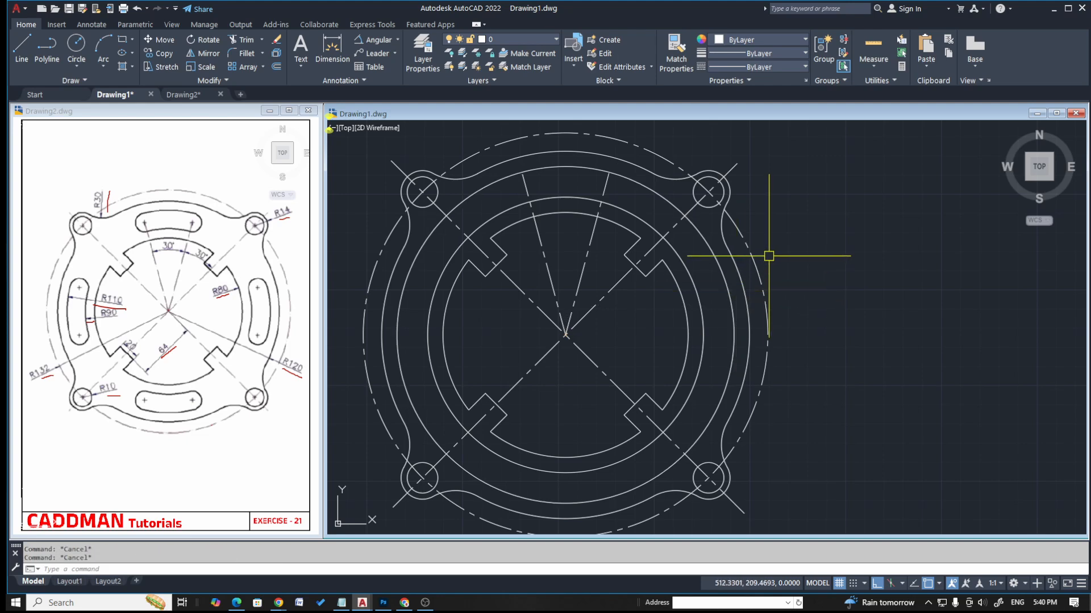
- Trim the upper and lower portions of the radius 90 and radius 110 circles at the diagonal centrelines
{"action": "type", "text": "tr"}
{"action": "key", "text": "Return"}
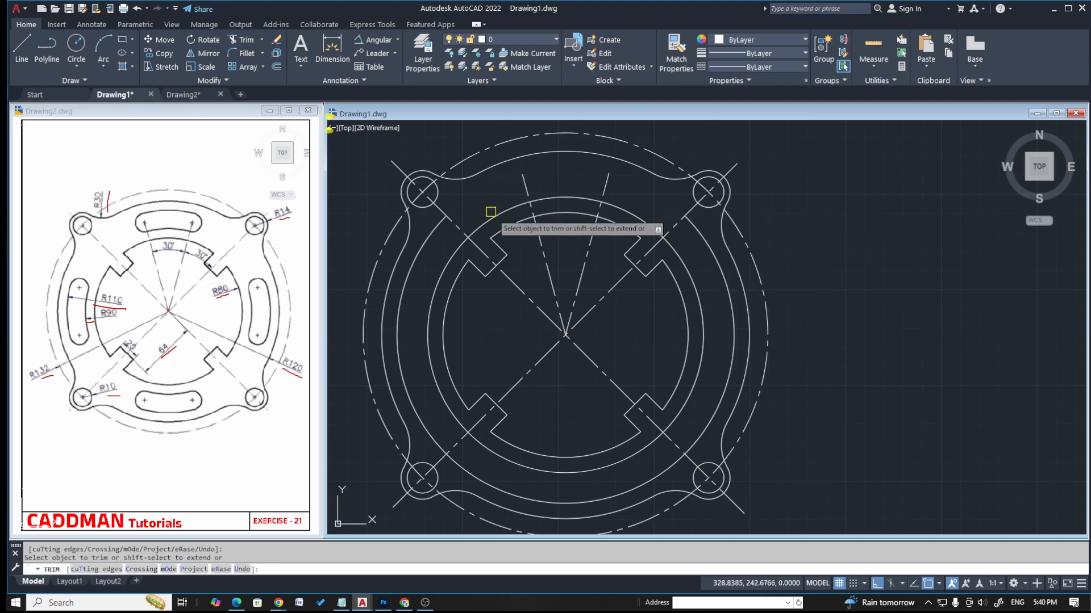
{"action": "left_click", "coordinate": [490, 216]}
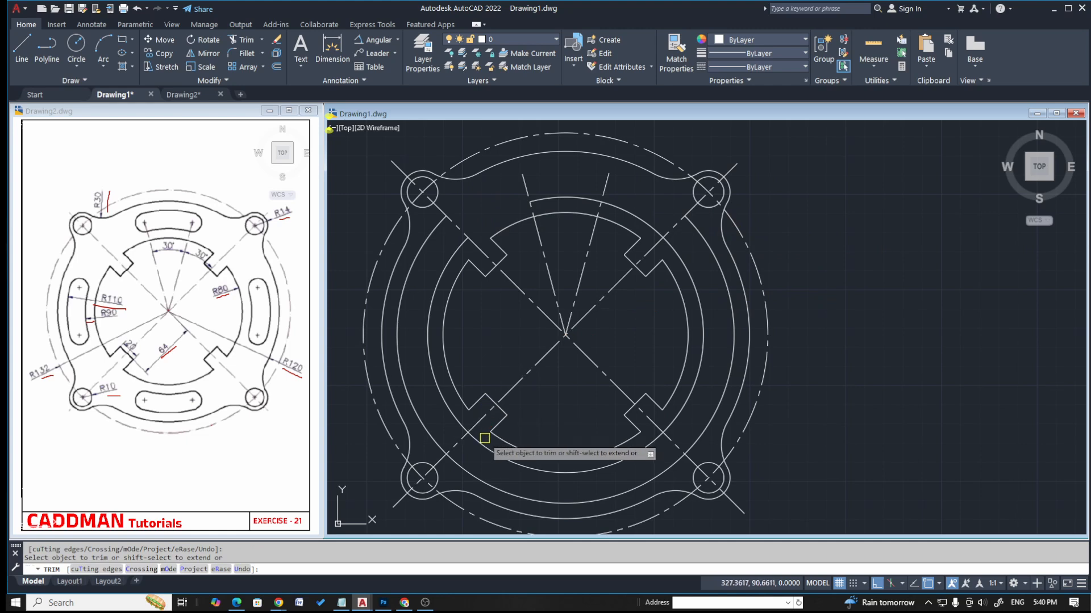
{"action": "key", "text": "Escape"}
- Erase the radius 90 and radius 110 arcs on the plate's right side, keeping the left pair
{"action": "left_click", "coordinate": [656, 231]}
{"action": "type", "text": "e"}
{"action": "key", "text": "Return"}
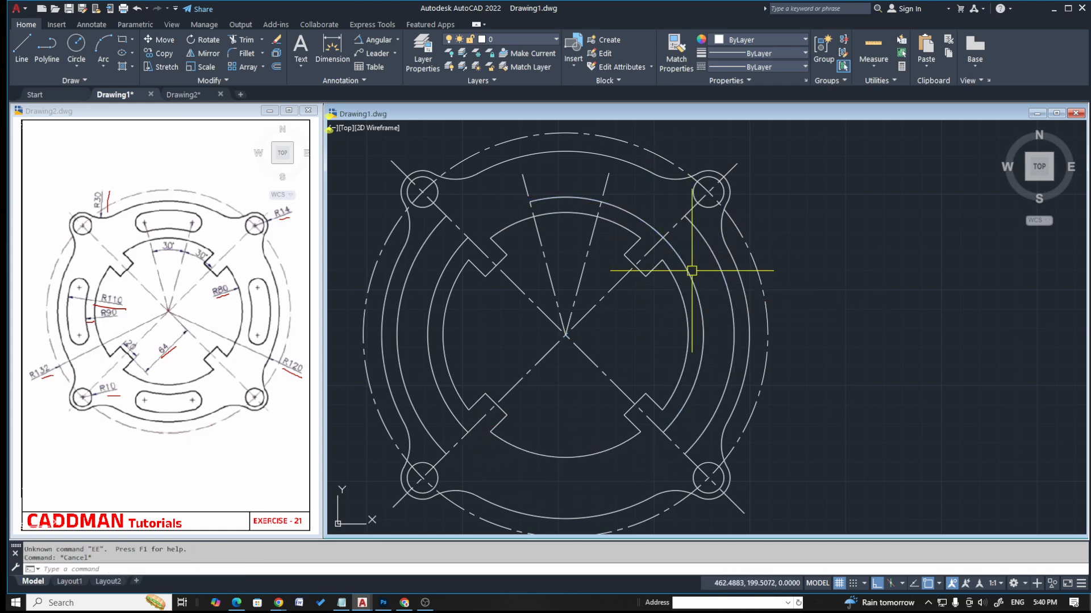
{"action": "left_click", "coordinate": [714, 259]}
{"action": "type", "text": "e"}
{"action": "key", "text": "Return"}
{"action": "key", "text": "Escape"}
- Offset the radius 90 arc outward to create a slot centre arc midway between the radius 90 and 110 arcs
{"action": "middle_click_drag", "start_coordinate": [654, 285], "coordinate": [680, 240]}
{"action": "middle_click_drag", "start_coordinate": [541, 250], "coordinate": [539, 261]}
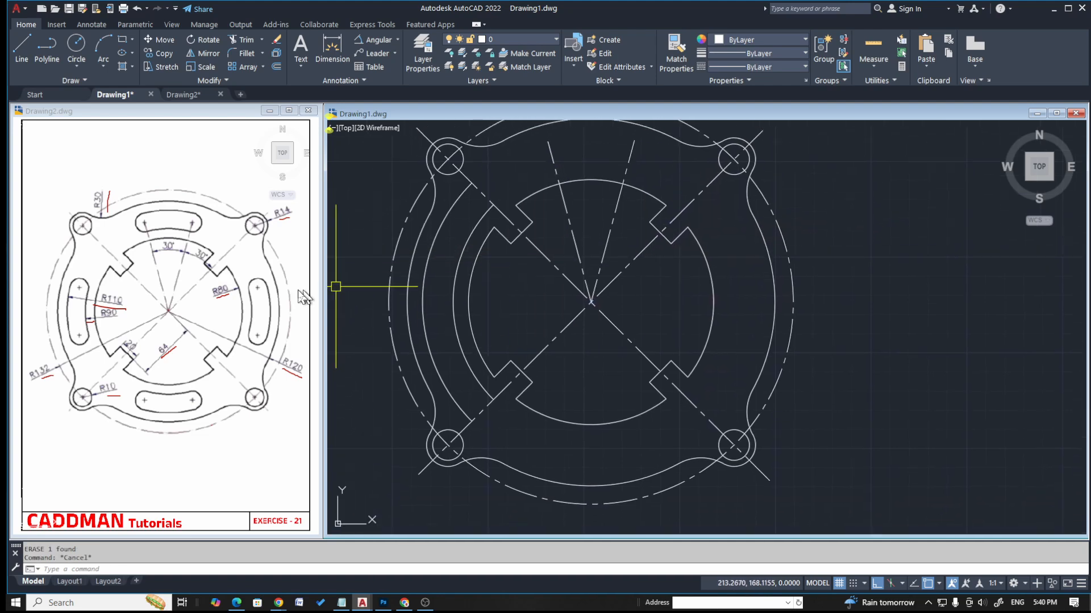
{"action": "left_click", "coordinate": [92, 321]}
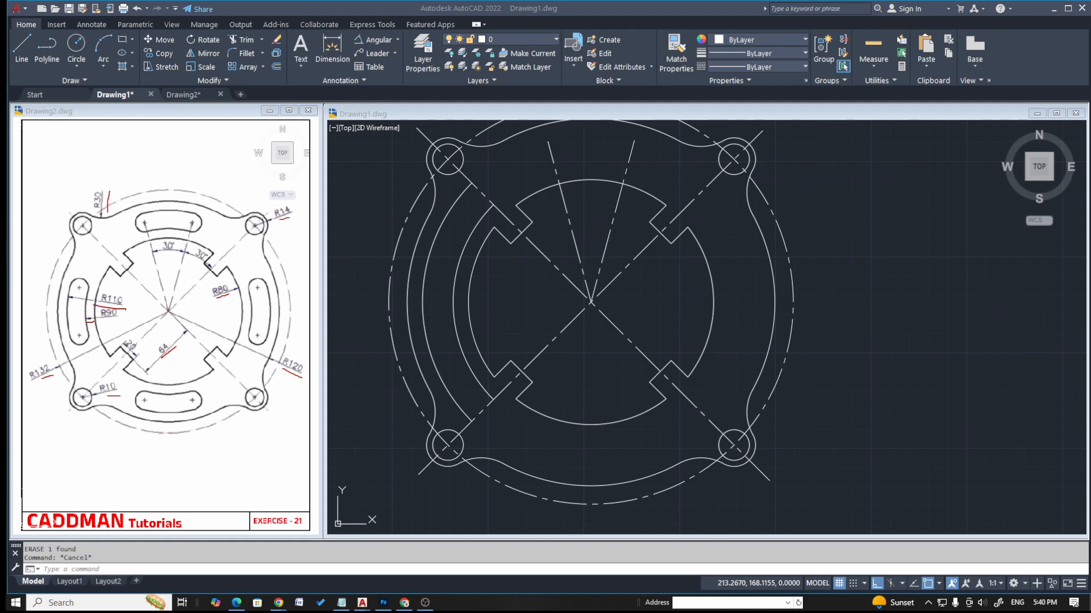
{"action": "scroll", "coordinate": [475, 229], "scroll_direction": "up", "scroll_amount": 4}
{"action": "left_click", "coordinate": [475, 244]}
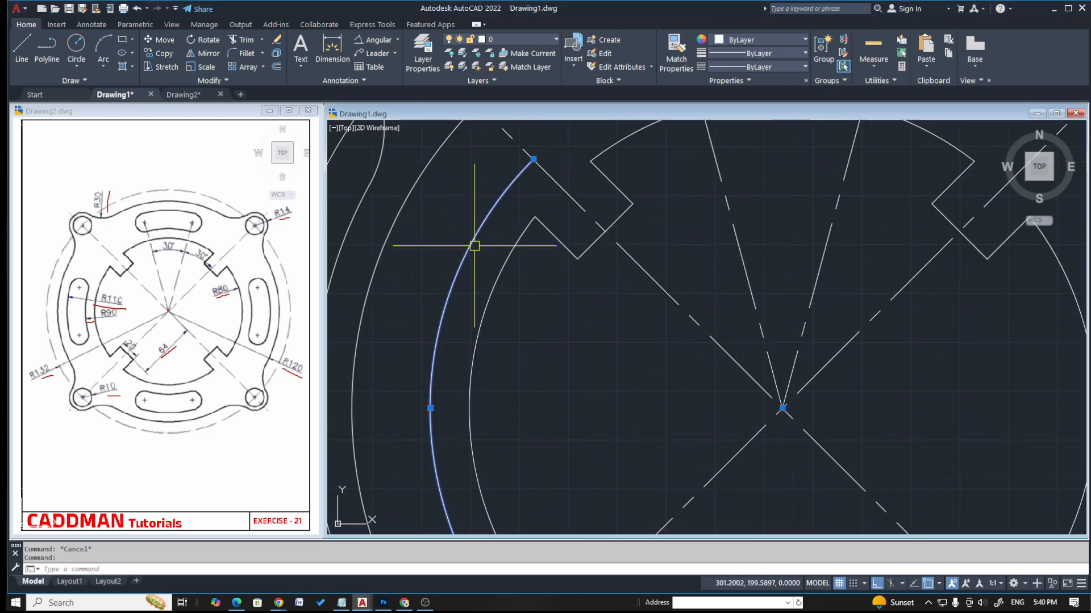
{"action": "scroll", "coordinate": [474, 245], "scroll_direction": "down", "scroll_amount": 2}
{"action": "type", "text": "o"}
{"action": "key", "text": "Return"}
{"action": "key", "text": "Return"}
{"action": "left_click", "coordinate": [471, 247]}
{"action": "left_click", "coordinate": [454, 239]}
{"action": "key", "text": "Escape"}
{"action": "key", "text": "Escape"}
{"action": "key", "text": "Escape"}
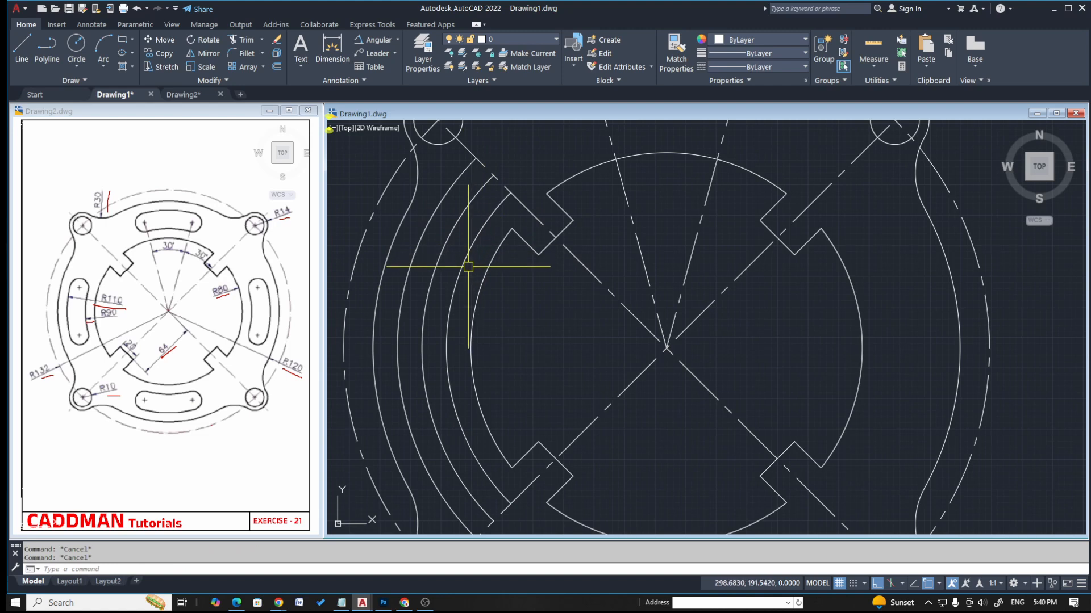
- Rotate the three slot arcs 90° clockwise about the plate's centre so they sit above the notched opening
{"action": "scroll", "coordinate": [469, 267], "scroll_direction": "down", "scroll_amount": 2}
{"action": "scroll", "coordinate": [483, 253], "scroll_direction": "up", "scroll_amount": 2}
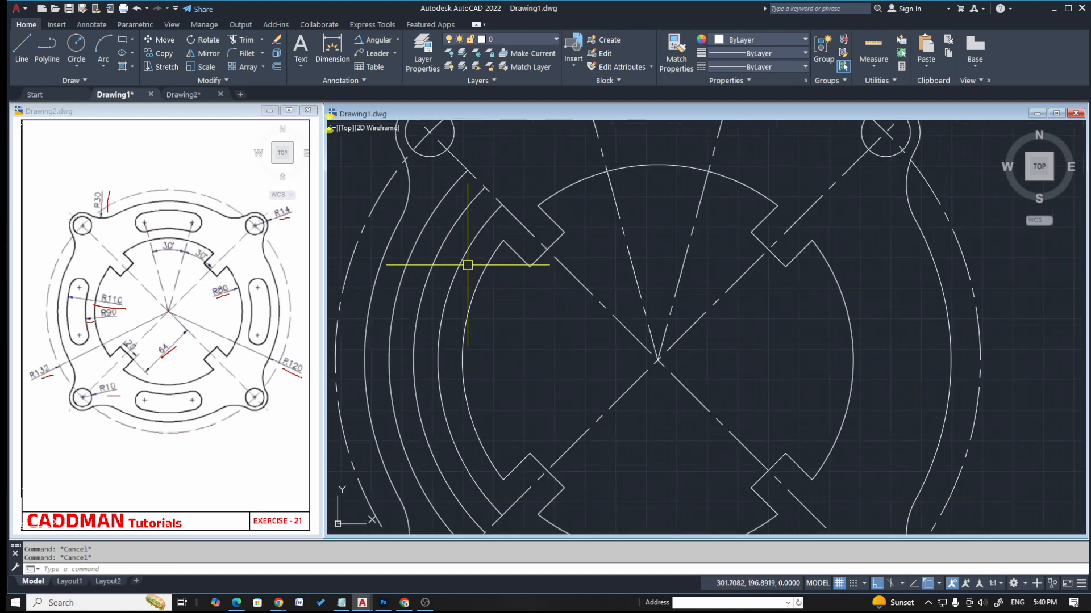
{"action": "left_click", "coordinate": [468, 264]}
{"action": "left_click", "coordinate": [430, 228]}
{"action": "scroll", "coordinate": [475, 291], "scroll_direction": "down", "scroll_amount": 4}
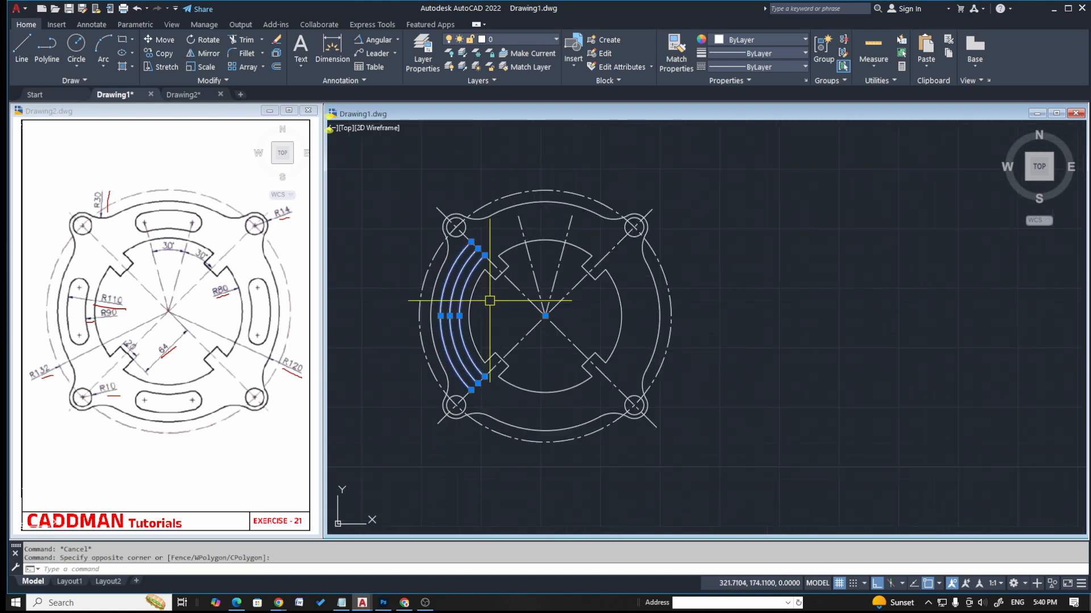
{"action": "type", "text": "ro"}
{"action": "key", "text": "Return"}
{"action": "left_click", "coordinate": [544, 317]}
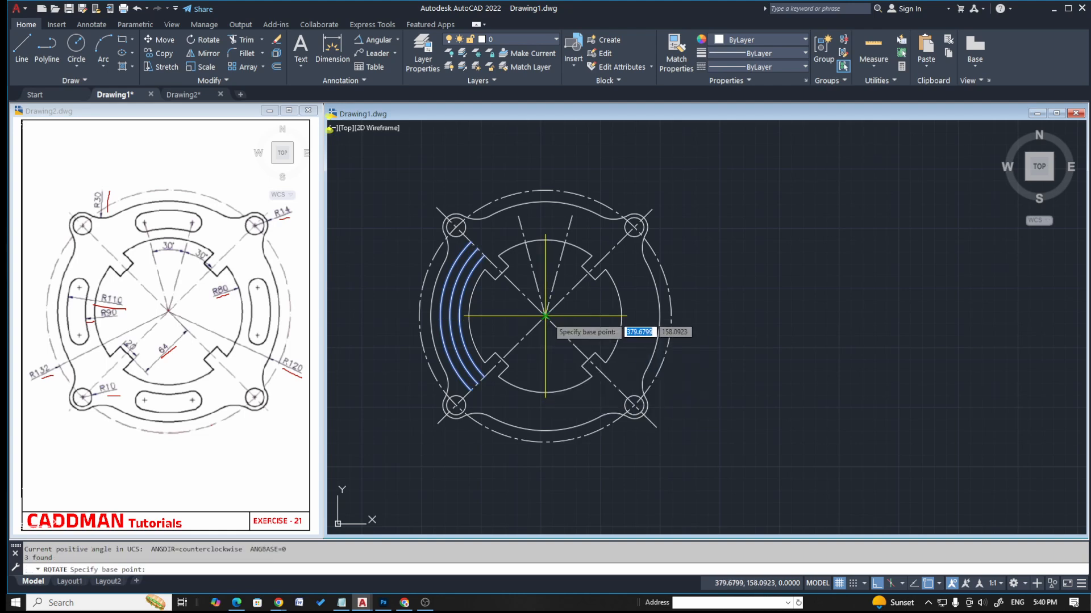
{"action": "left_click", "coordinate": [481, 449]}
{"action": "key", "text": "Escape"}
{"action": "key", "text": "Escape"}
{"action": "scroll", "coordinate": [552, 251], "scroll_direction": "up", "scroll_amount": 2}
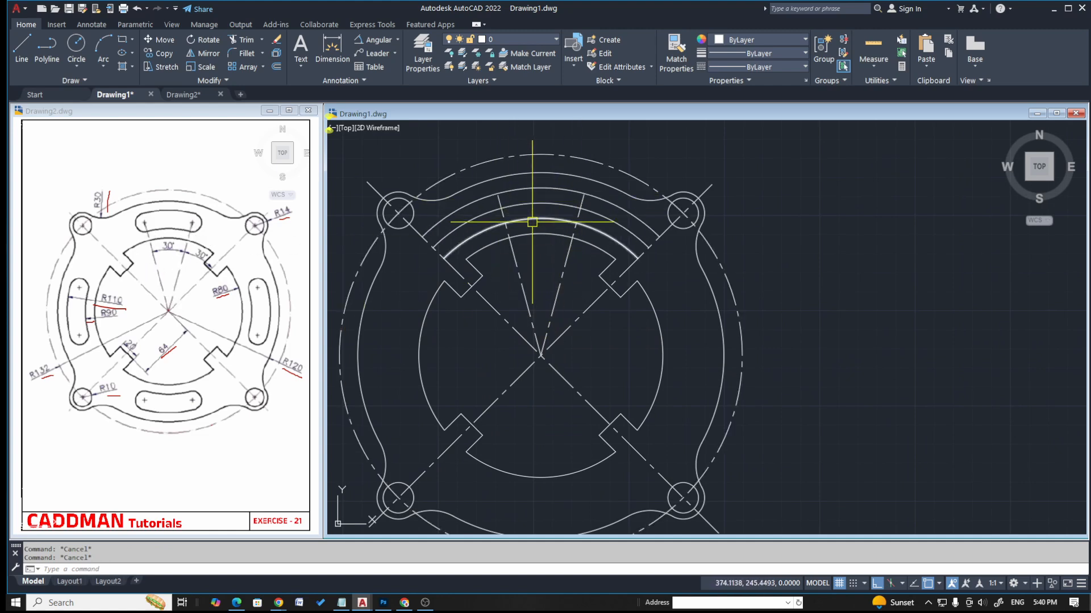
{"action": "type", "text": "tr"}
{"action": "key", "text": "Return"}
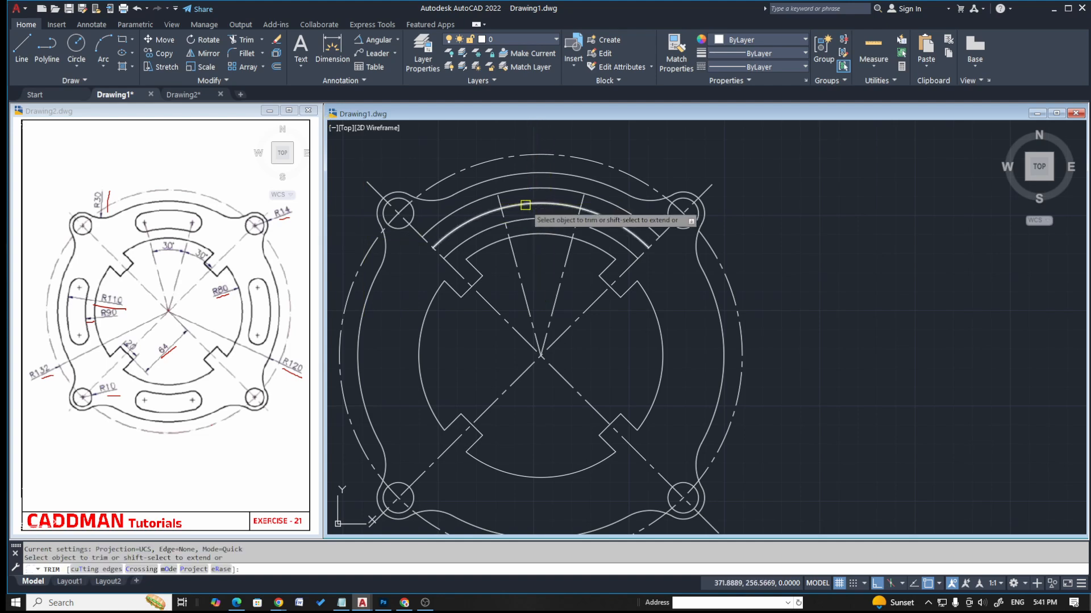
{"action": "key", "text": "Escape"}
- Draw two circles centred where the middle arc crosses the angled centrelines, each sized to reach the radius 90 and 110 arcs
{"action": "type", "text": "c"}
{"action": "key", "text": "Return"}
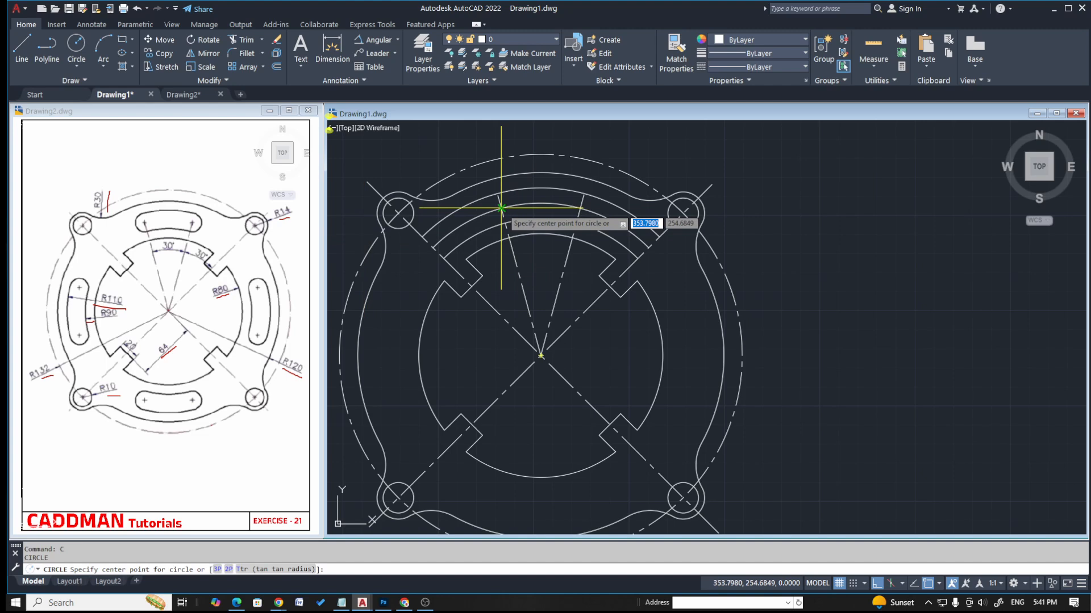
{"action": "left_click", "coordinate": [501, 207]}
{"action": "left_click", "coordinate": [500, 224]}
{"action": "key", "text": "Escape"}
{"action": "key", "text": "Return"}
{"action": "left_click", "coordinate": [580, 208]}
{"action": "left_click", "coordinate": [578, 224]}
{"action": "key", "text": "Escape"}
{"action": "key", "text": "Escape"}
- Trim the slot arcs beyond the two end circles and the circles' inner halves to form the closed upper slot
{"action": "type", "text": "tr"}
{"action": "key", "text": "Return"}
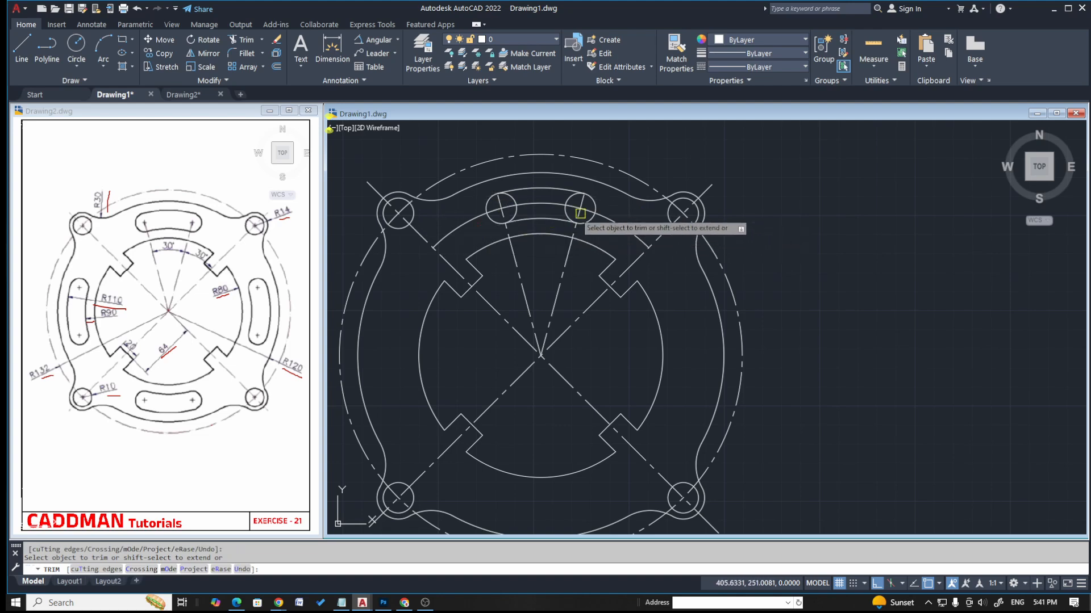
{"action": "scroll", "coordinate": [574, 196], "scroll_direction": "up", "scroll_amount": 5}
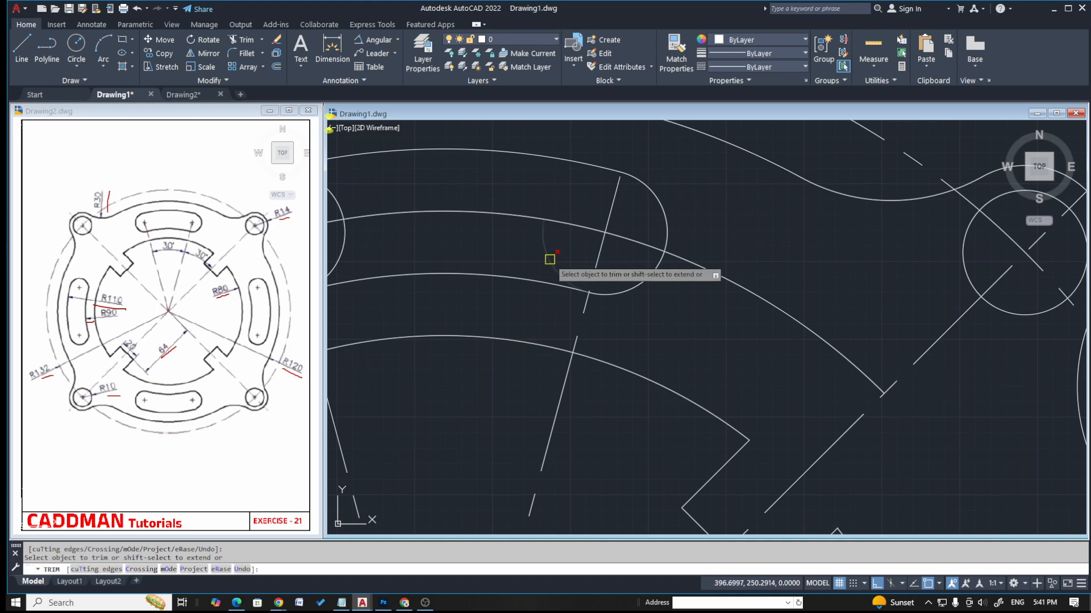
{"action": "scroll", "coordinate": [524, 244], "scroll_direction": "down", "scroll_amount": 3}
{"action": "scroll", "coordinate": [523, 244], "scroll_direction": "up", "scroll_amount": 2}
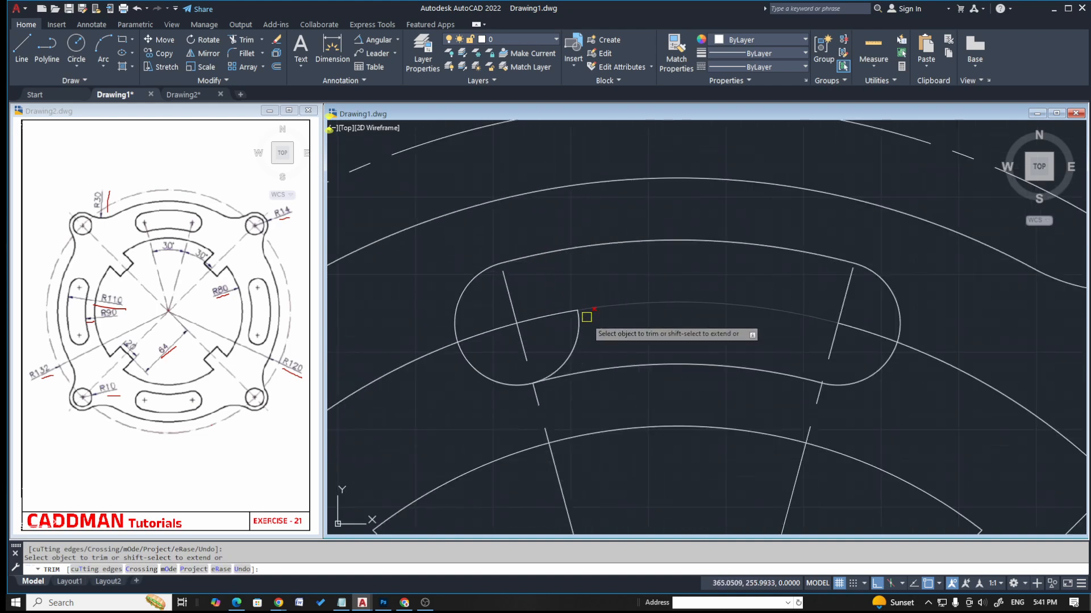
{"action": "scroll", "coordinate": [563, 325], "scroll_direction": "down", "scroll_amount": 3}
{"action": "key", "text": "Escape"}
{"action": "key", "text": "Escape"}
- Break the middle arc a short distance outside each end of the upper slot, removing its outer portions
{"action": "type", "text": "br"}
{"action": "key", "text": "Return"}
{"action": "left_click", "coordinate": [644, 285]}
{"action": "left_click", "coordinate": [808, 359]}
{"action": "key", "text": "space"}
{"action": "left_click", "coordinate": [492, 289]}
{"action": "left_click", "coordinate": [437, 344]}
{"action": "key", "text": "Escape"}
- Match the middle arc's properties to the dash-dot angled centreline
{"action": "type", "text": "ma"}
{"action": "key", "text": "Return"}
{"action": "left_click", "coordinate": [539, 289]}
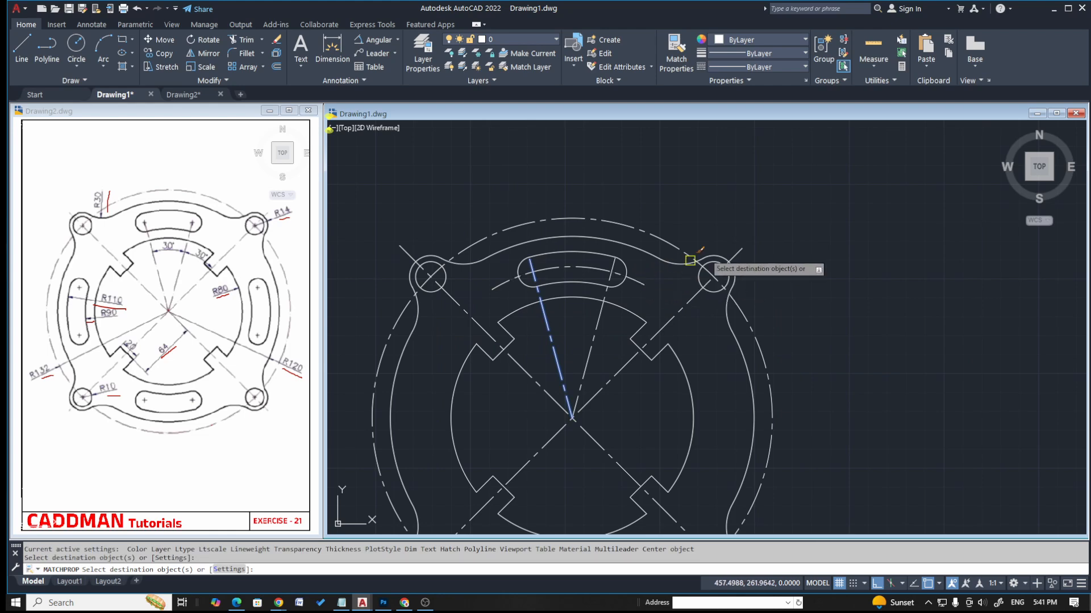
{"action": "key", "text": "Escape"}
{"action": "key", "text": "Escape"}
{"action": "middle_click_drag", "start_coordinate": [642, 302], "coordinate": [643, 261]}
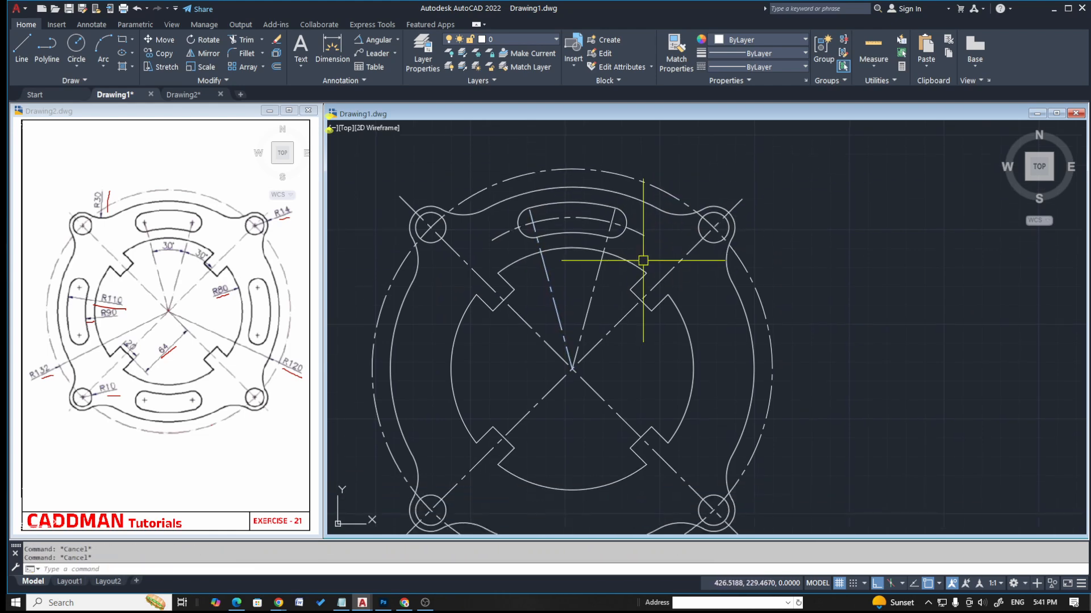
{"action": "scroll", "coordinate": [634, 248], "scroll_direction": "up", "scroll_amount": 3}
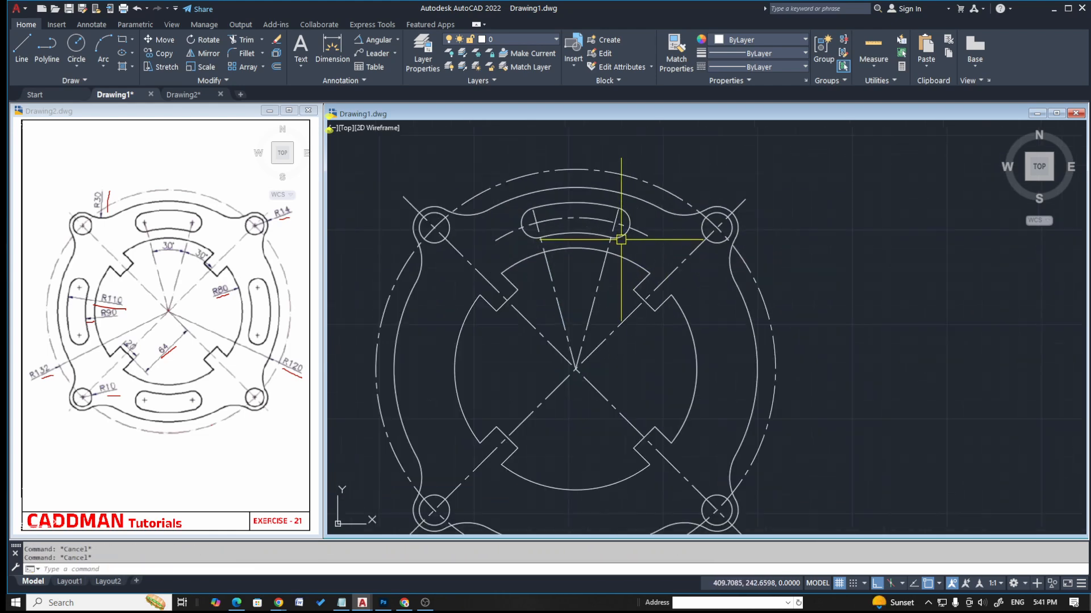
{"action": "type", "text": "d"}
{"action": "key", "text": "Return"}
{"action": "key", "text": "Escape"}
- Erase the middle centre arc running through the upper slot
{"action": "left_click", "coordinate": [655, 226]}
{"action": "type", "text": "e"}
{"action": "key", "text": "Return"}
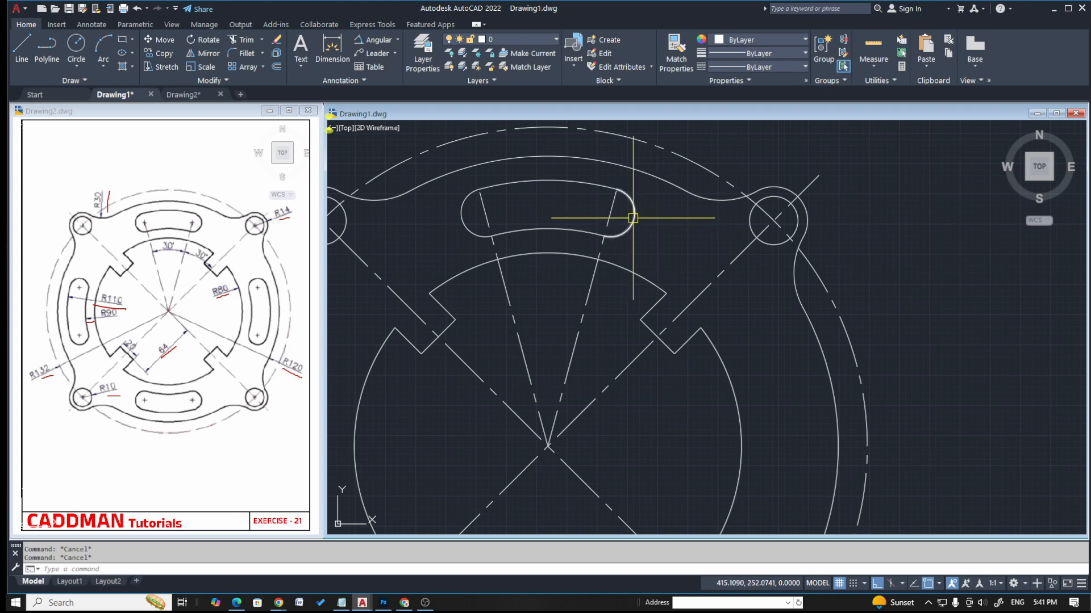
- Add centre marks to both rounded ends of the upper slot with the DIMCENTER command
{"action": "scroll", "coordinate": [633, 218], "scroll_direction": "down", "scroll_amount": 2}
{"action": "scroll", "coordinate": [624, 213], "scroll_direction": "up", "scroll_amount": 4}
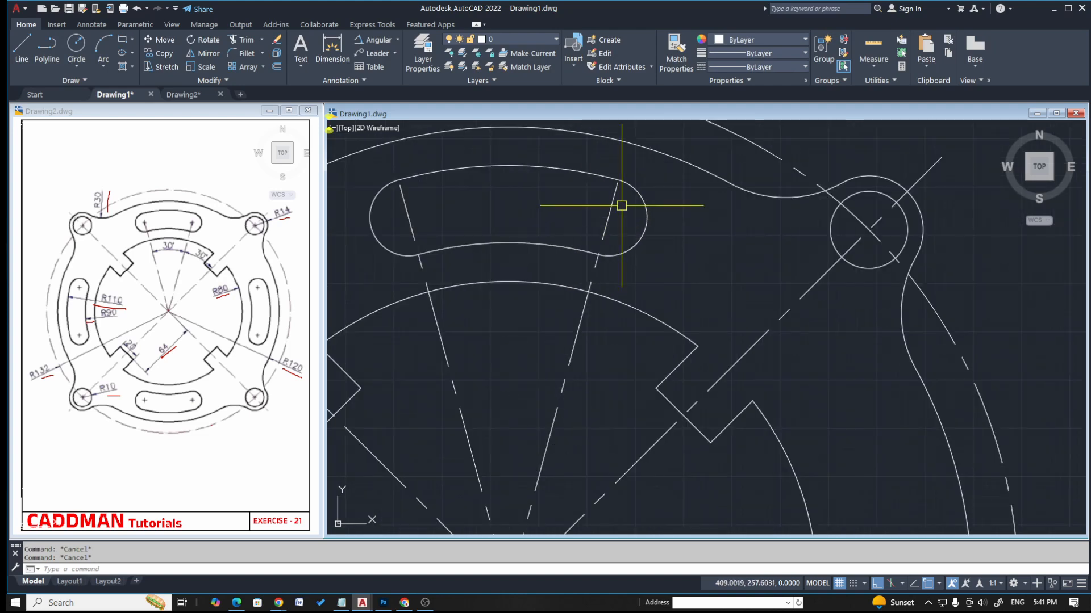
{"action": "scroll", "coordinate": [621, 205], "scroll_direction": "down", "scroll_amount": 5}
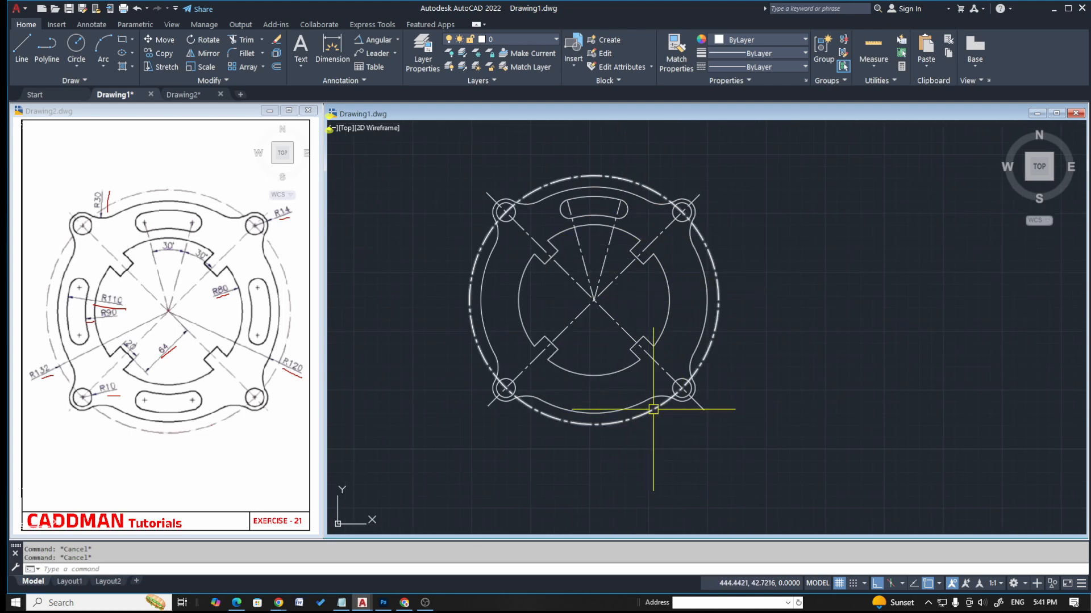
{"action": "type", "text": "c"}
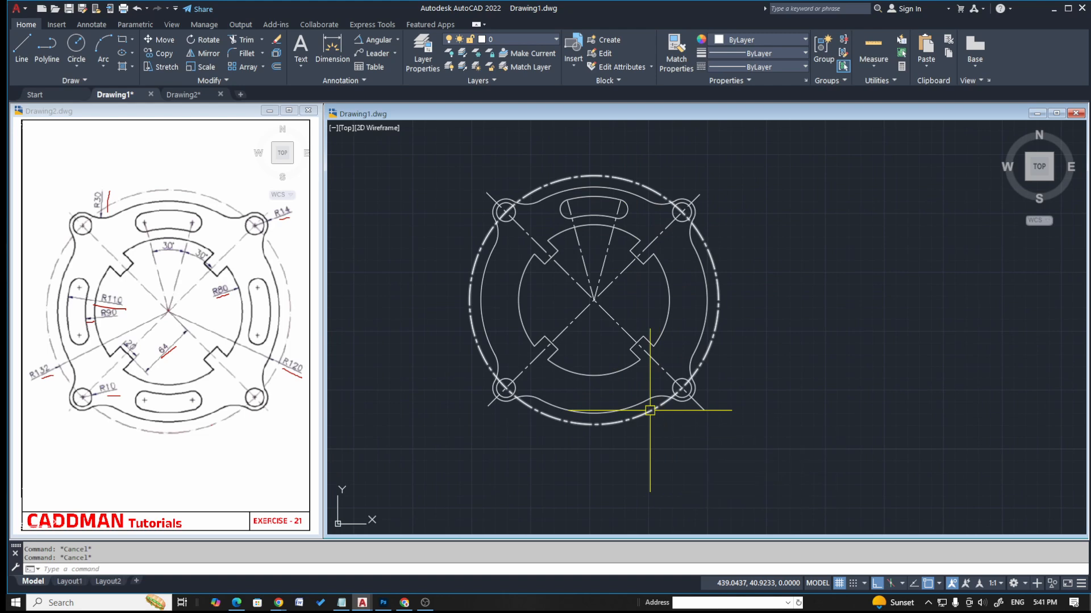
{"action": "type", "text": "im"}
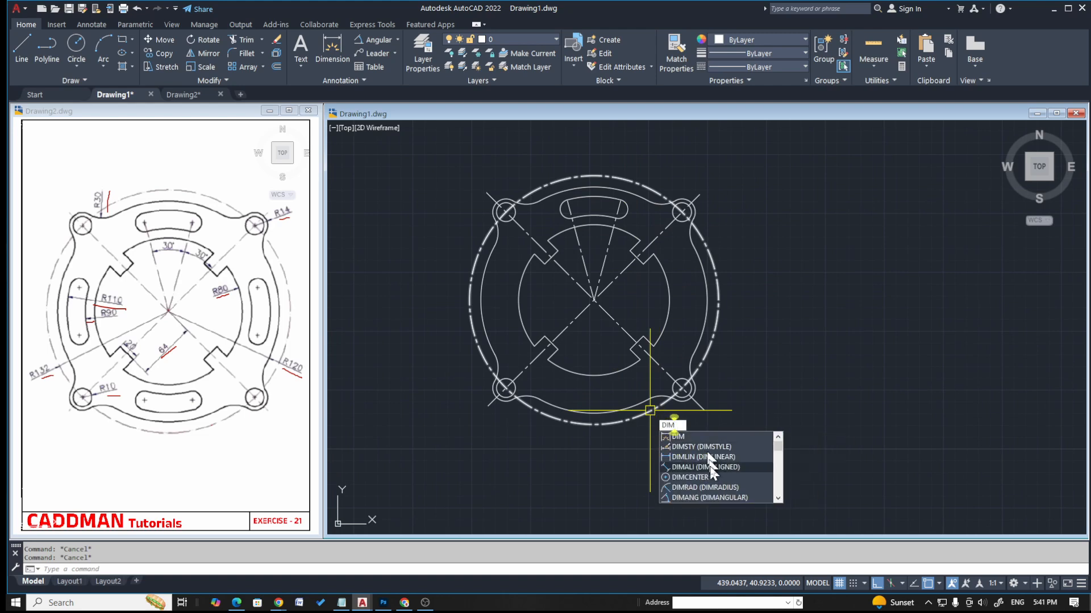
{"action": "left_click", "coordinate": [711, 475]}
{"action": "scroll", "coordinate": [544, 391], "scroll_direction": "up", "scroll_amount": 4}
{"action": "scroll", "coordinate": [496, 372], "scroll_direction": "down", "scroll_amount": 6}
{"action": "scroll", "coordinate": [517, 307], "scroll_direction": "up", "scroll_amount": 8}
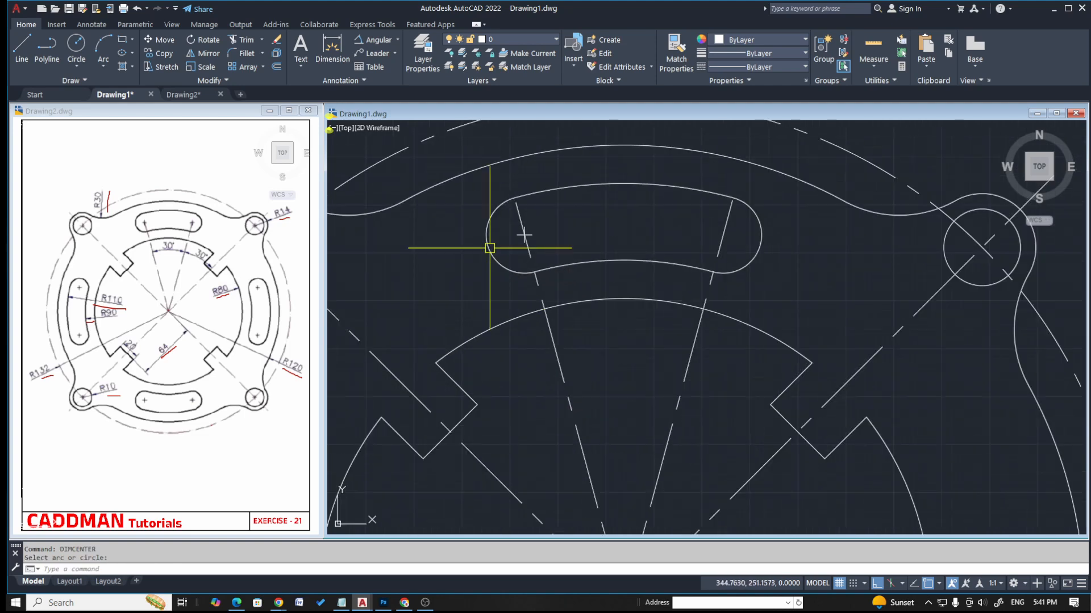
{"action": "scroll", "coordinate": [652, 256], "scroll_direction": "down", "scroll_amount": 3}
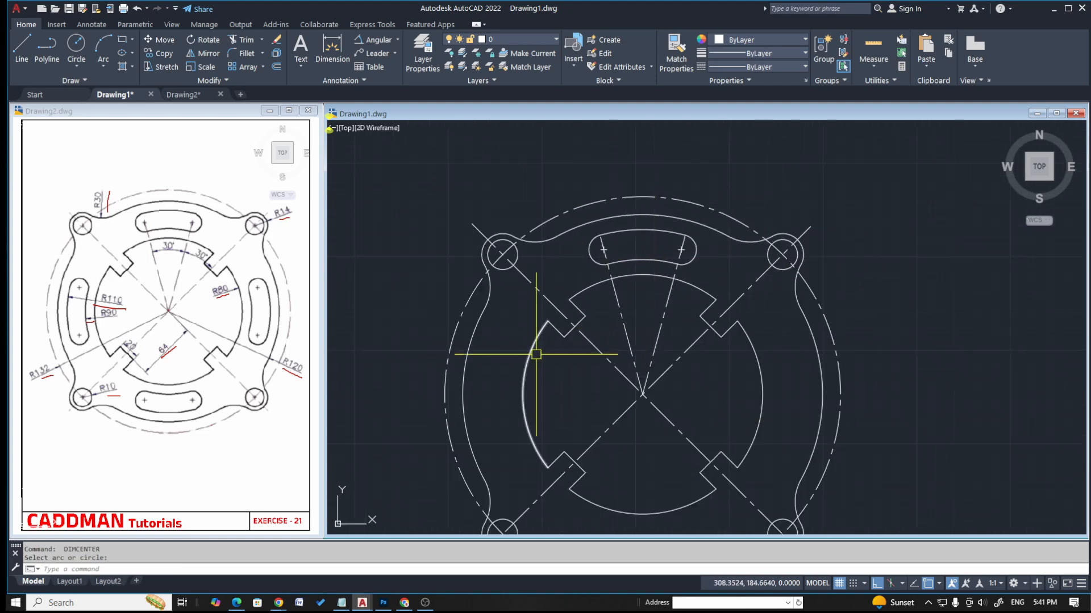
{"action": "scroll", "coordinate": [545, 349], "scroll_direction": "down", "scroll_amount": 4}
{"action": "key", "text": "Escape"}
{"action": "key", "text": "Escape"}
- Create a polar array of the upper slot and its centre marks around the plate's centre with 4 items
{"action": "scroll", "coordinate": [594, 284], "scroll_direction": "up", "scroll_amount": 5}
{"action": "scroll", "coordinate": [426, 223], "scroll_direction": "up", "scroll_amount": 3}
{"action": "scroll", "coordinate": [449, 210], "scroll_direction": "down", "scroll_amount": 3}
{"action": "left_click", "coordinate": [436, 178]}
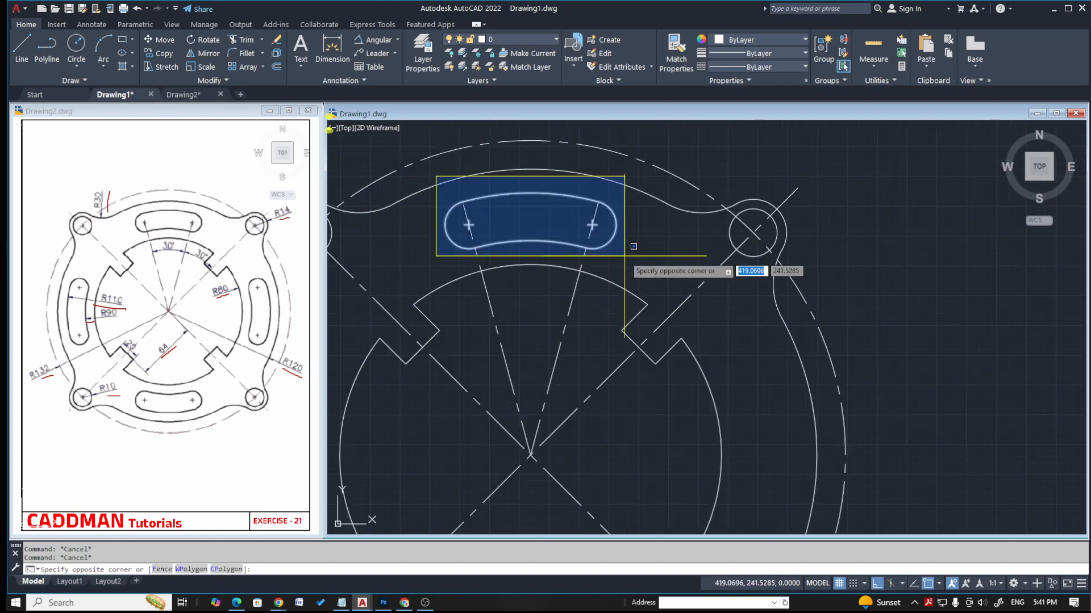
{"action": "left_click", "coordinate": [627, 252]}
{"action": "scroll", "coordinate": [617, 258], "scroll_direction": "down", "scroll_amount": 2}
{"action": "scroll", "coordinate": [618, 265], "scroll_direction": "down", "scroll_amount": 2}
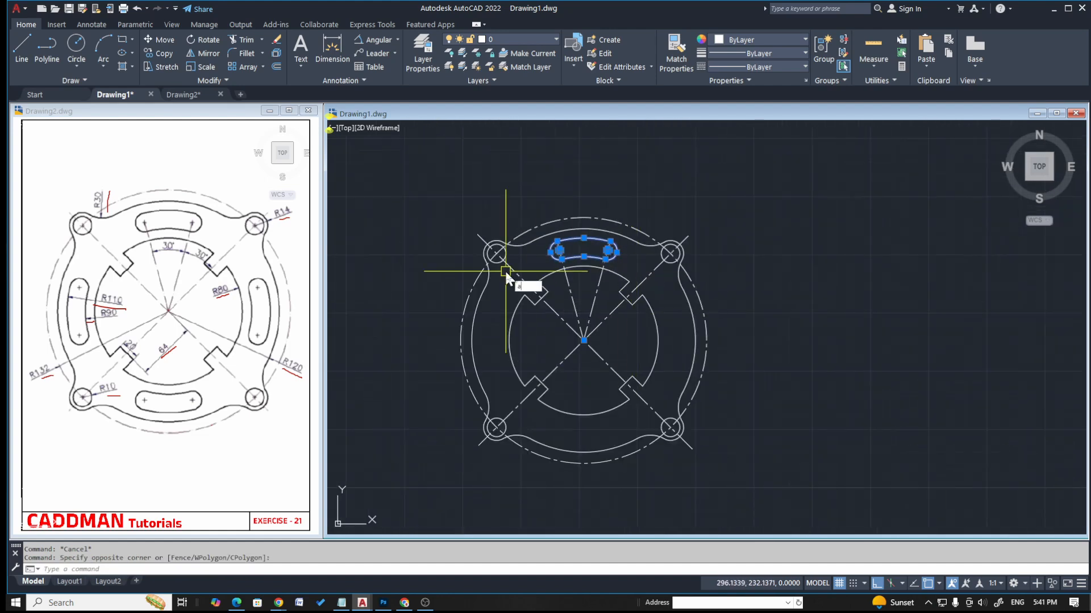
{"action": "type", "text": "y"}
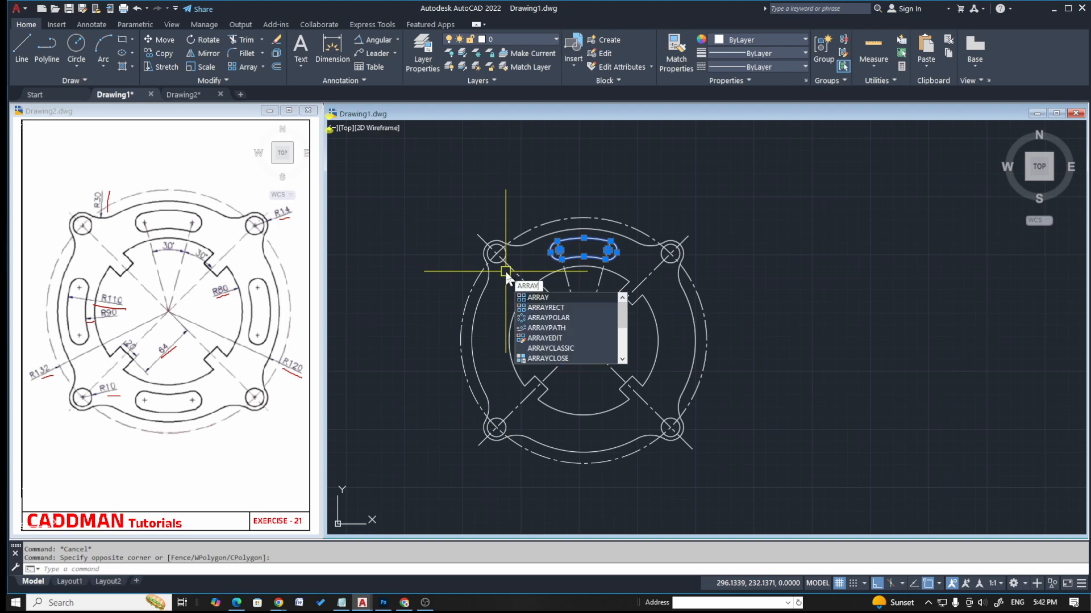
{"action": "key", "text": "Return"}
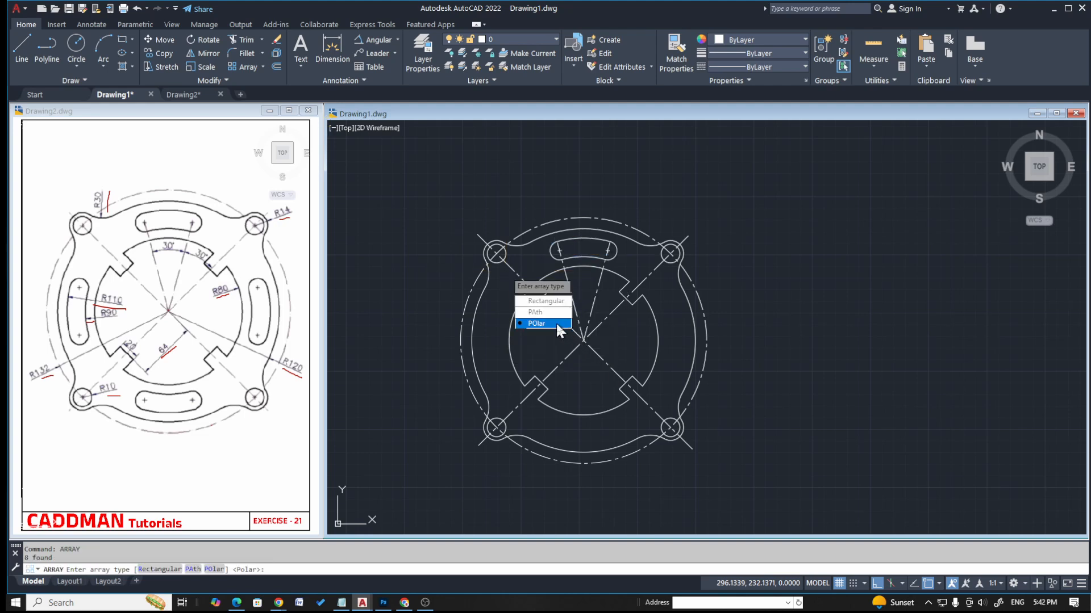
{"action": "left_click", "coordinate": [556, 323]}
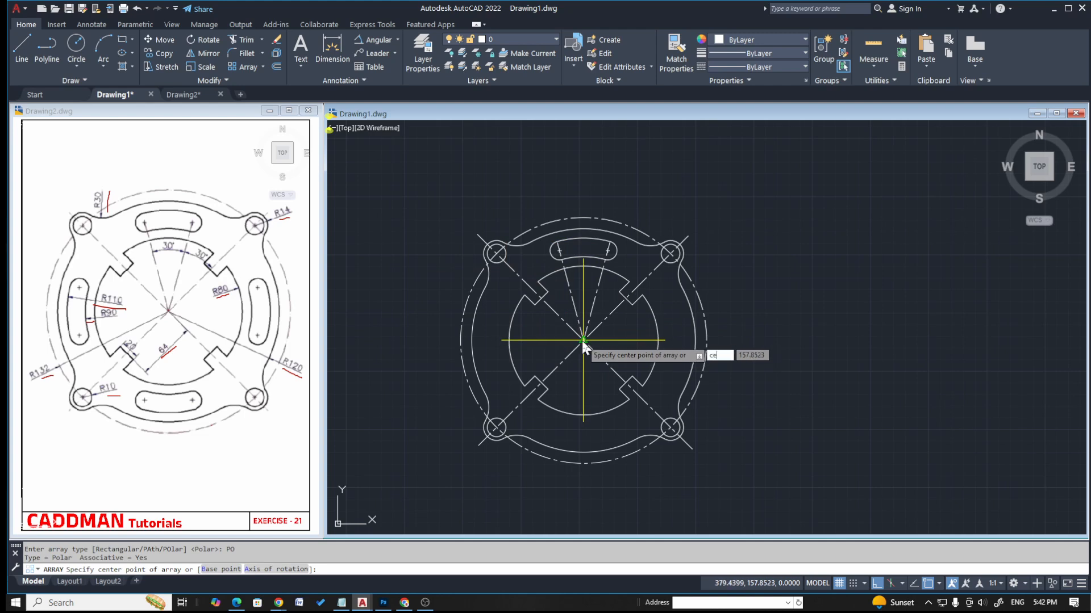
{"action": "key", "text": "Return"}
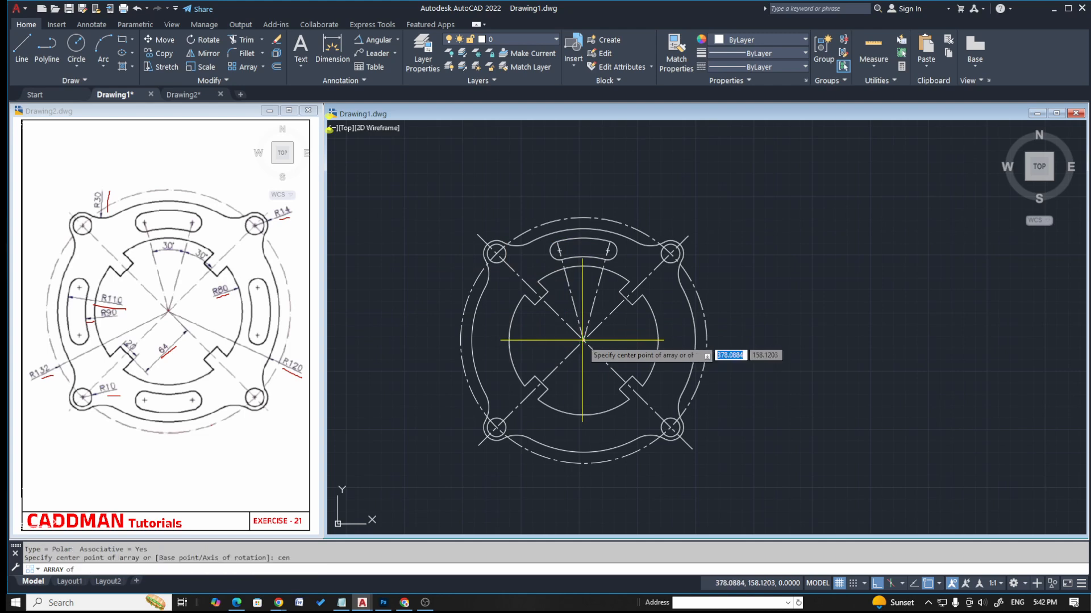
{"action": "left_click", "coordinate": [647, 314]}
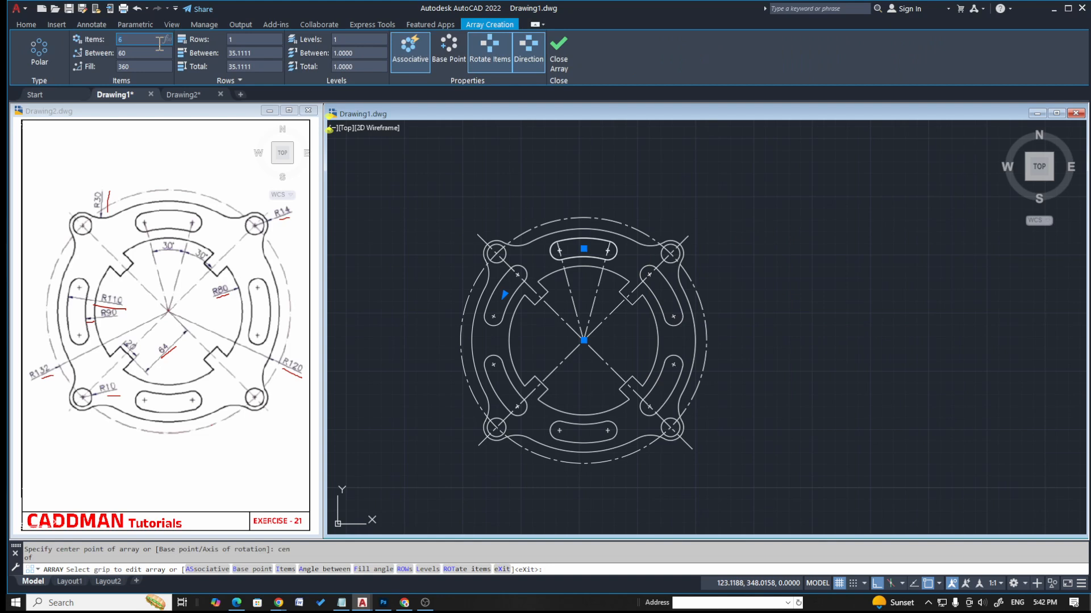
{"action": "key", "text": "Return"}
{"action": "key", "text": "Escape"}
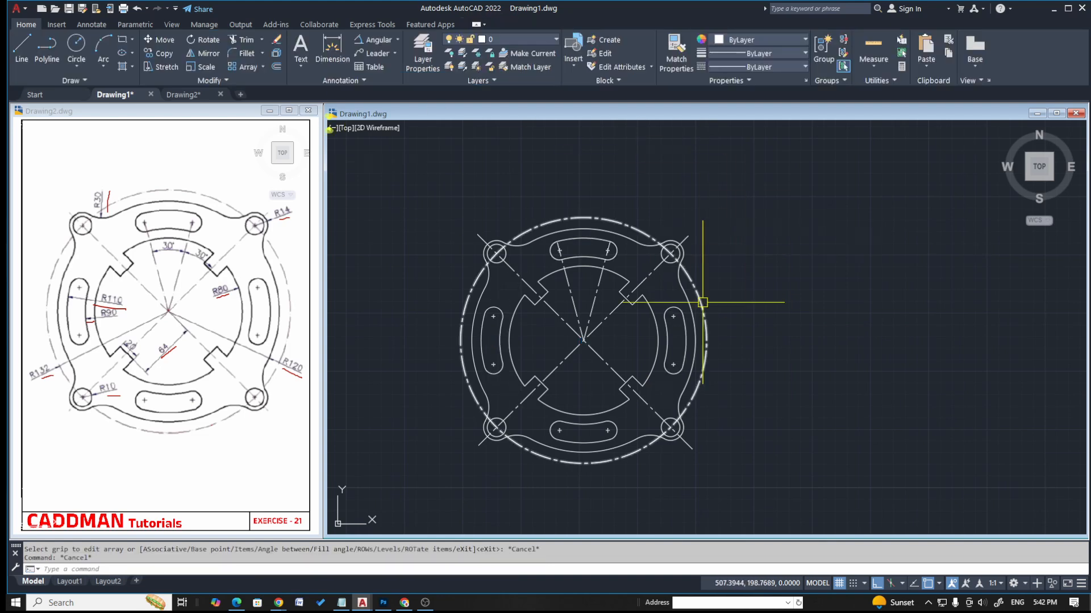
{"action": "left_click", "coordinate": [689, 333]}
{"action": "key", "text": "Escape"}
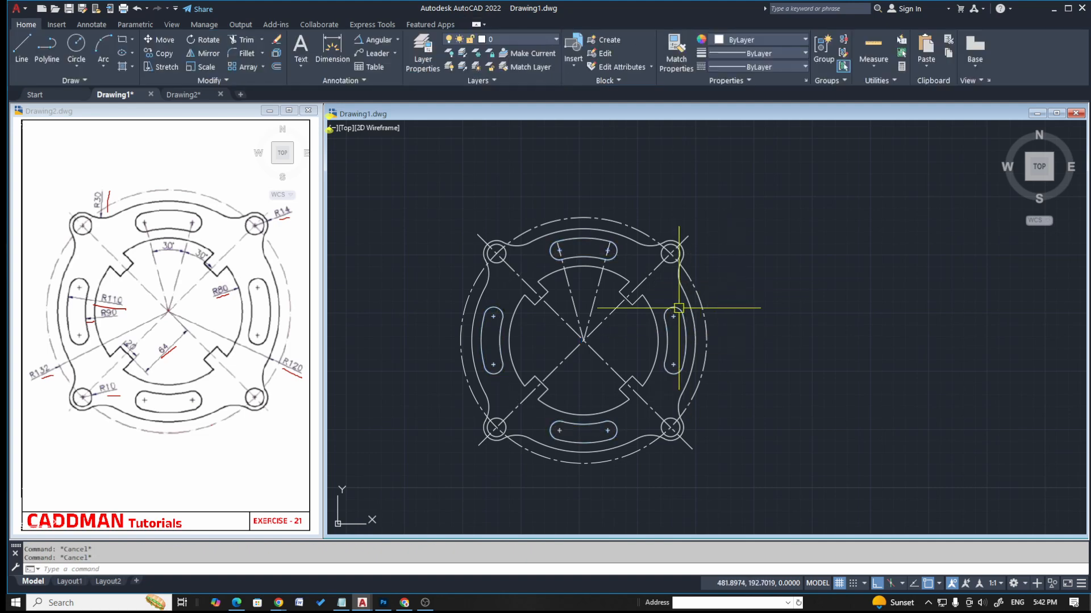
- Trim both angled centrelines beyond the centre marks inside the upper slot
{"action": "scroll", "coordinate": [604, 257], "scroll_direction": "up", "scroll_amount": 5}
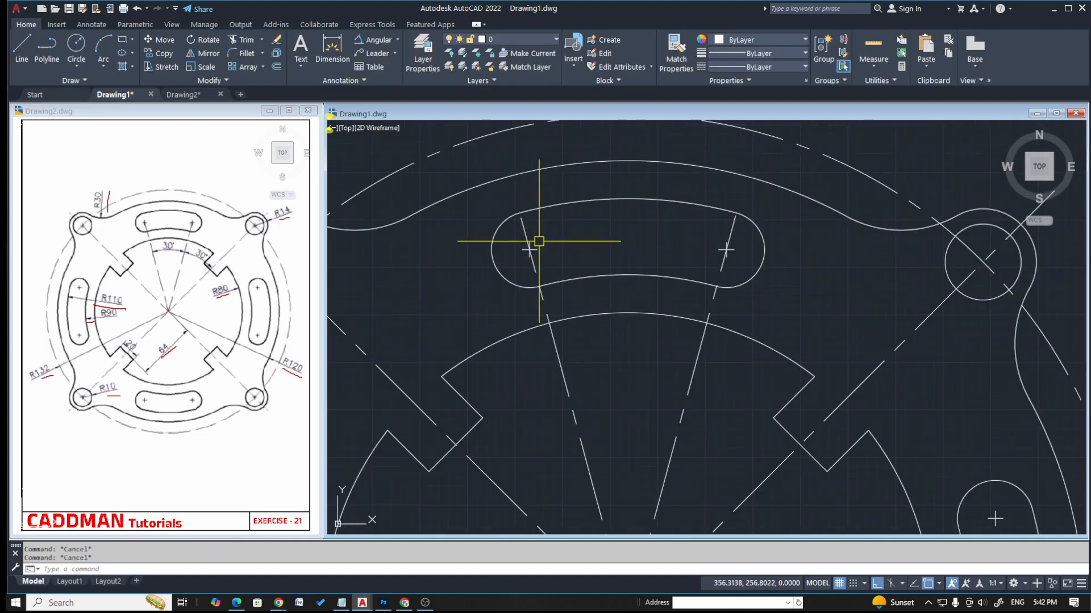
{"action": "type", "text": "tr"}
{"action": "key", "text": "Return"}
{"action": "left_click", "coordinate": [524, 225]}
{"action": "left_click", "coordinate": [524, 225]}
{"action": "left_click", "coordinate": [734, 223]}
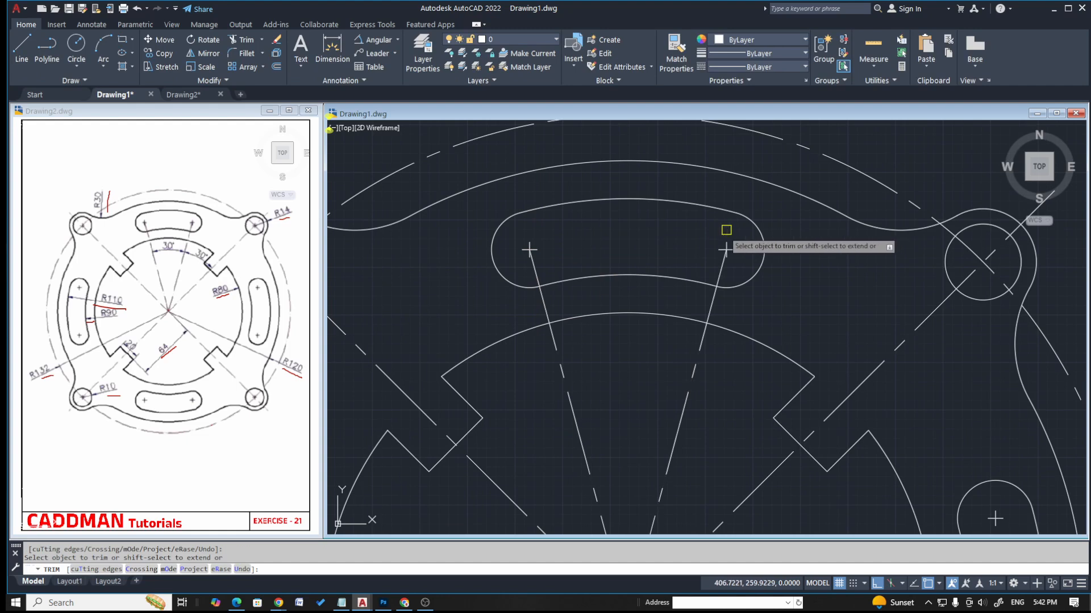
{"action": "key", "text": "Escape"}
{"action": "key", "text": "Escape"}
{"action": "scroll", "coordinate": [570, 239], "scroll_direction": "down", "scroll_amount": 3}
{"action": "key", "text": "Escape"}
{"action": "scroll", "coordinate": [718, 353], "scroll_direction": "down", "scroll_amount": 3}
{"action": "scroll", "coordinate": [710, 355], "scroll_direction": "up", "scroll_amount": 1}
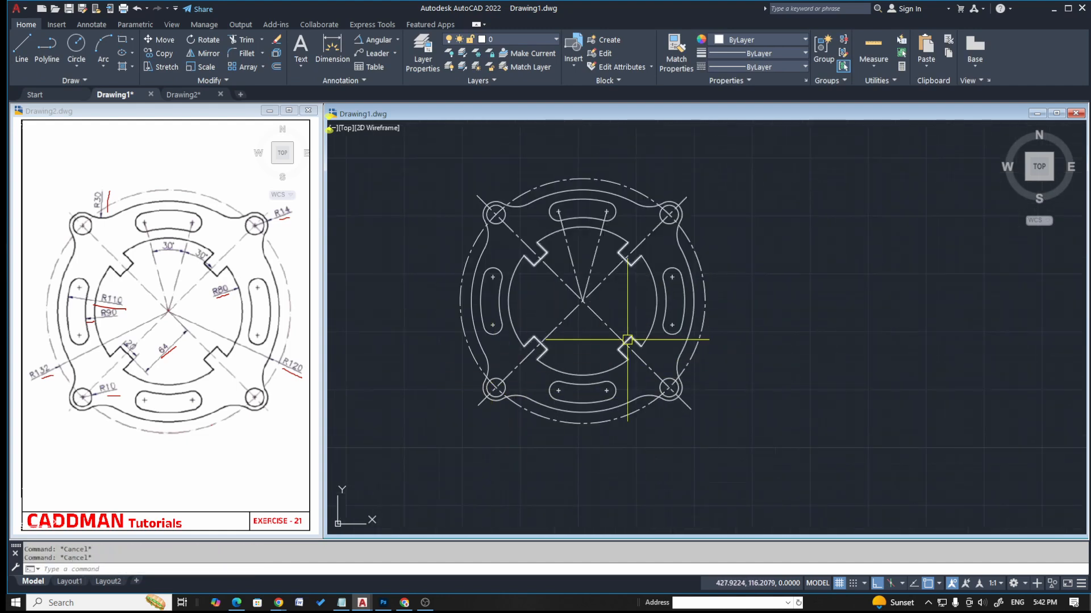
- Set the upper-left fillet and lobe arcs of the outer outline to 0.30 mm lineweight and yellow 244,238,81
{"action": "scroll", "coordinate": [504, 208], "scroll_direction": "up", "scroll_amount": 2}
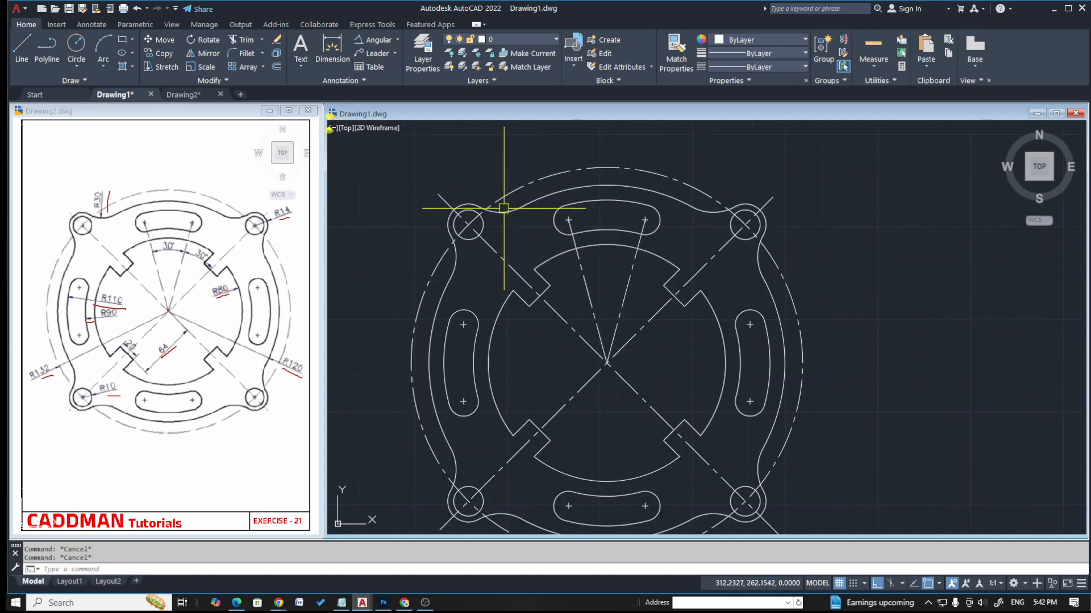
{"action": "left_click", "coordinate": [498, 208]}
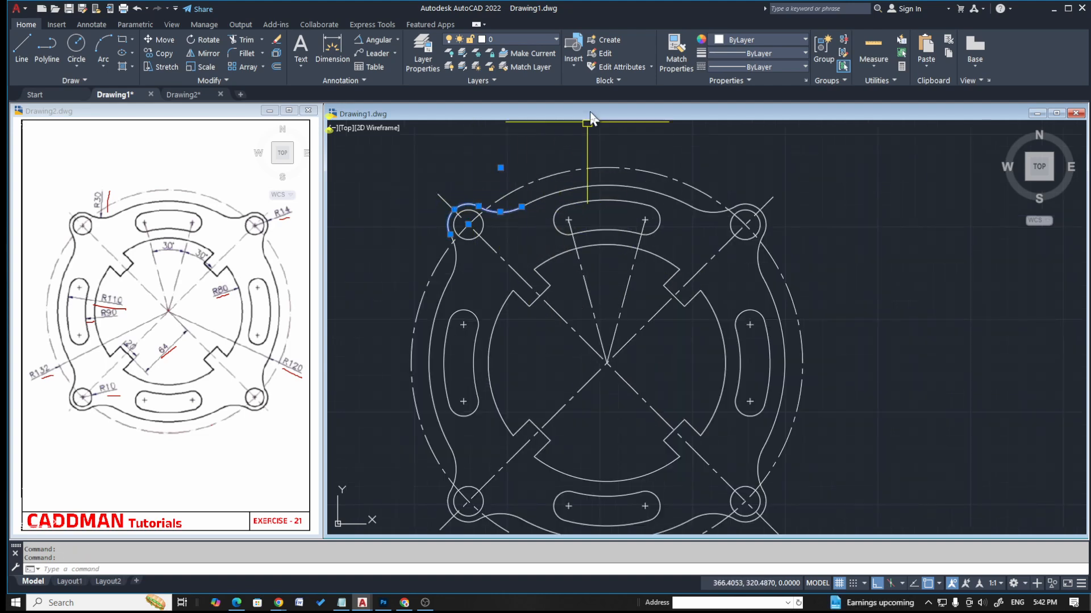
{"action": "left_click", "coordinate": [759, 53]}
{"action": "left_click", "coordinate": [762, 208]}
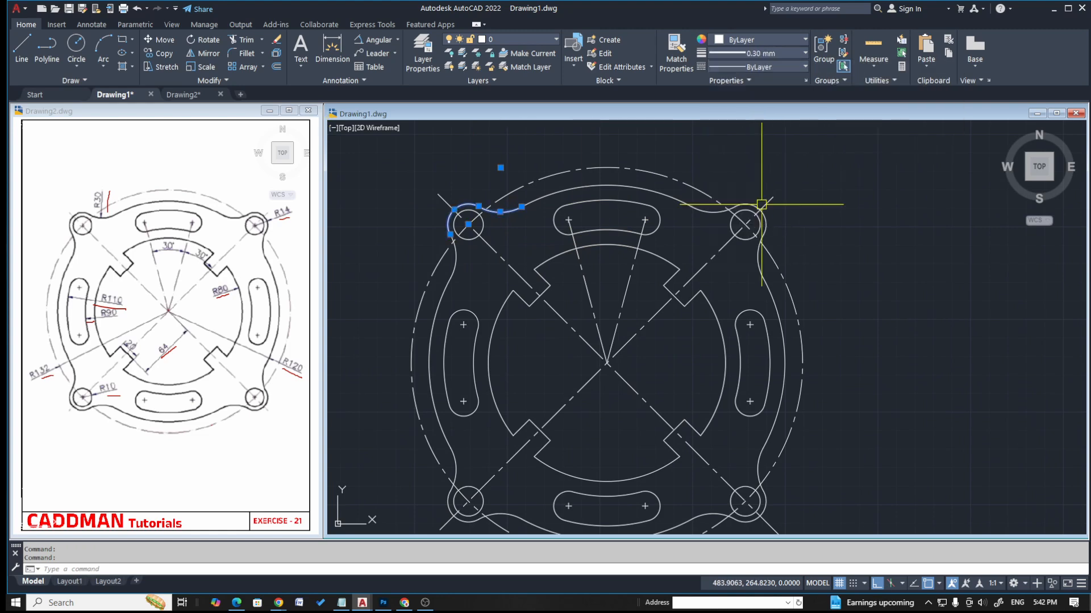
{"action": "left_click", "coordinate": [766, 39]}
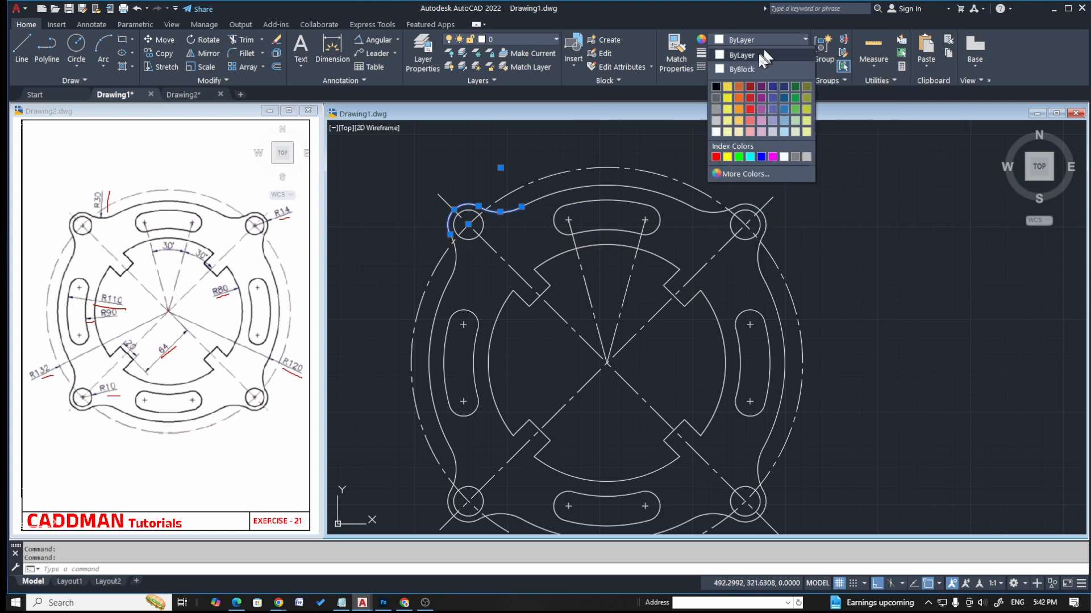
{"action": "left_click", "coordinate": [728, 110]}
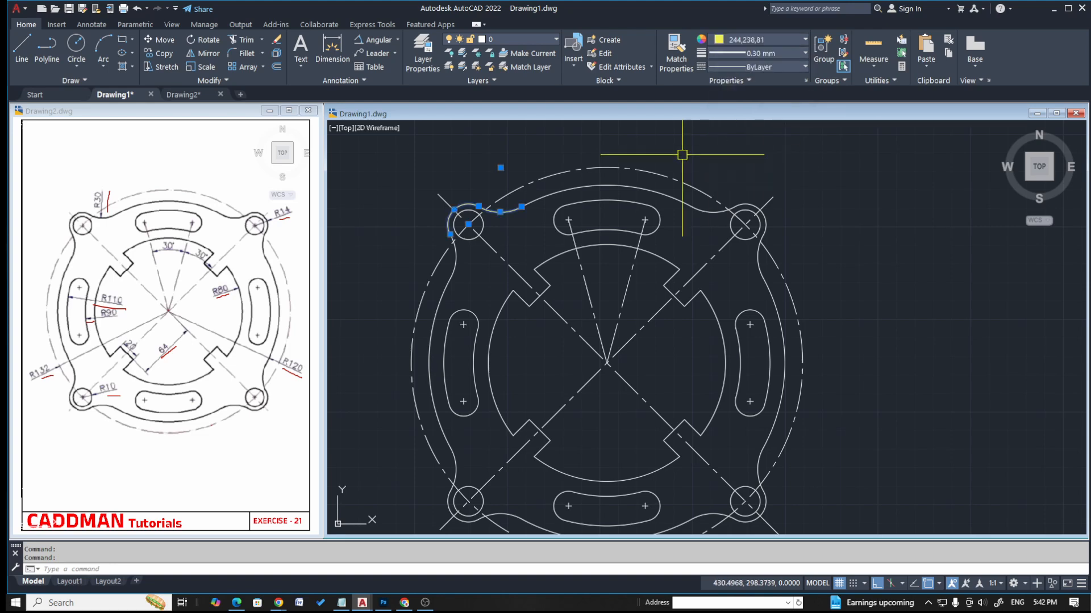
{"action": "key", "text": "Escape"}
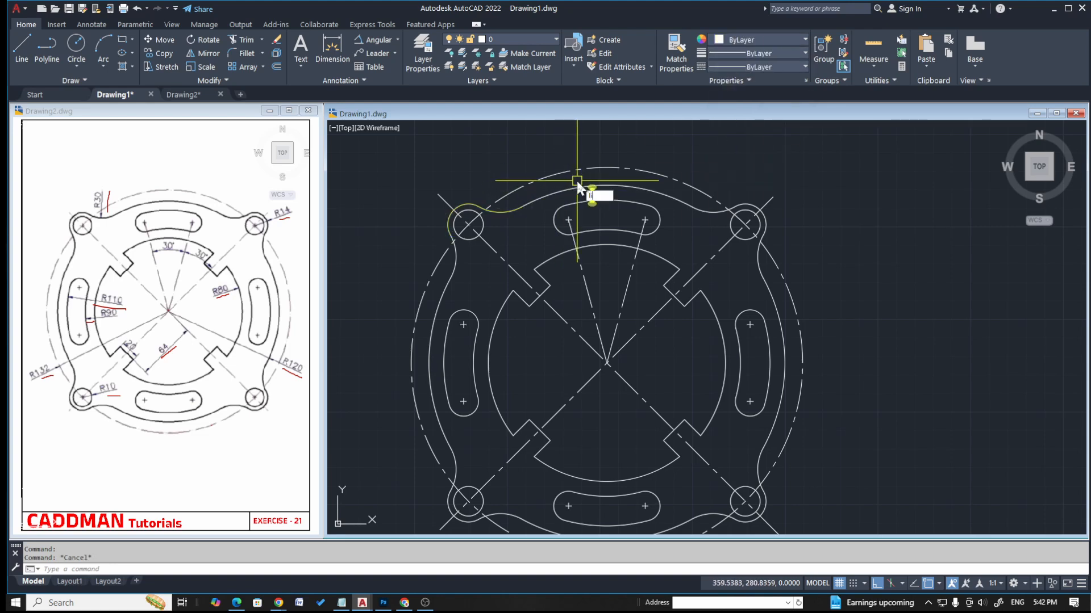
- Turn on lineweight display in the LINEWEIGHT settings
{"action": "type", "text": "in"}
{"action": "left_click", "coordinate": [636, 216]}
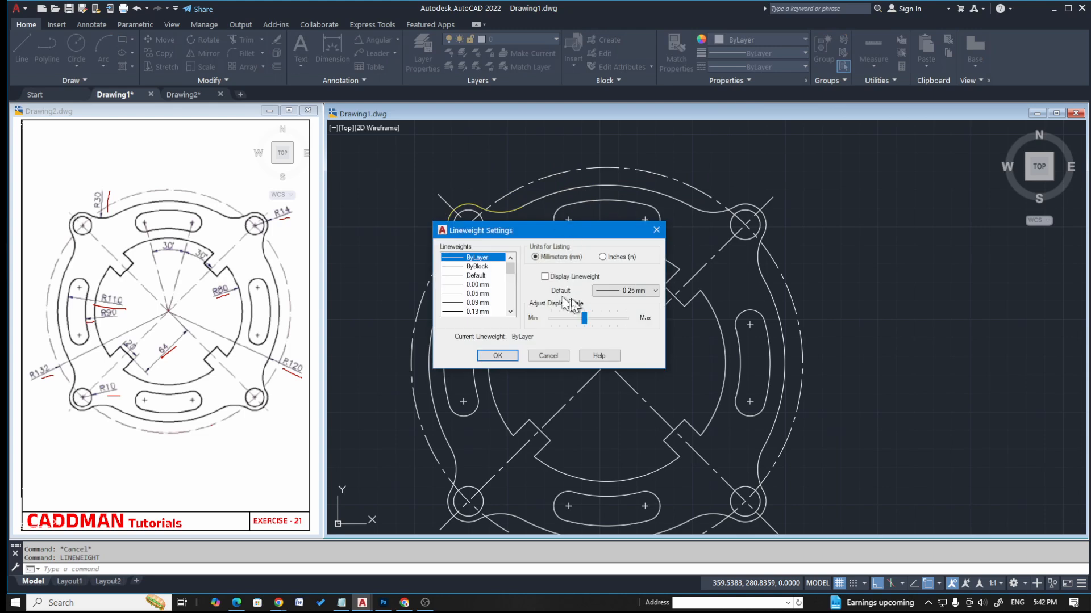
{"action": "left_click", "coordinate": [497, 356]}
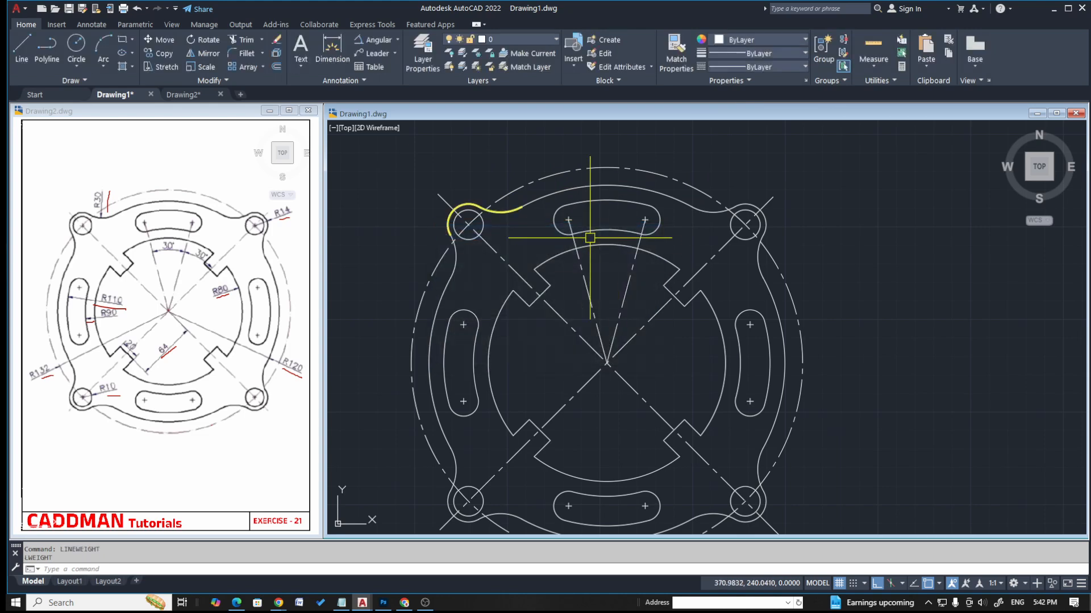
- Match the yellow outline's properties onto both upper corner holes, the upper and left outline, the upper slot and the opening's upper arc
{"action": "type", "text": "ma"}
{"action": "key", "text": "Return"}
{"action": "left_click", "coordinate": [480, 214]}
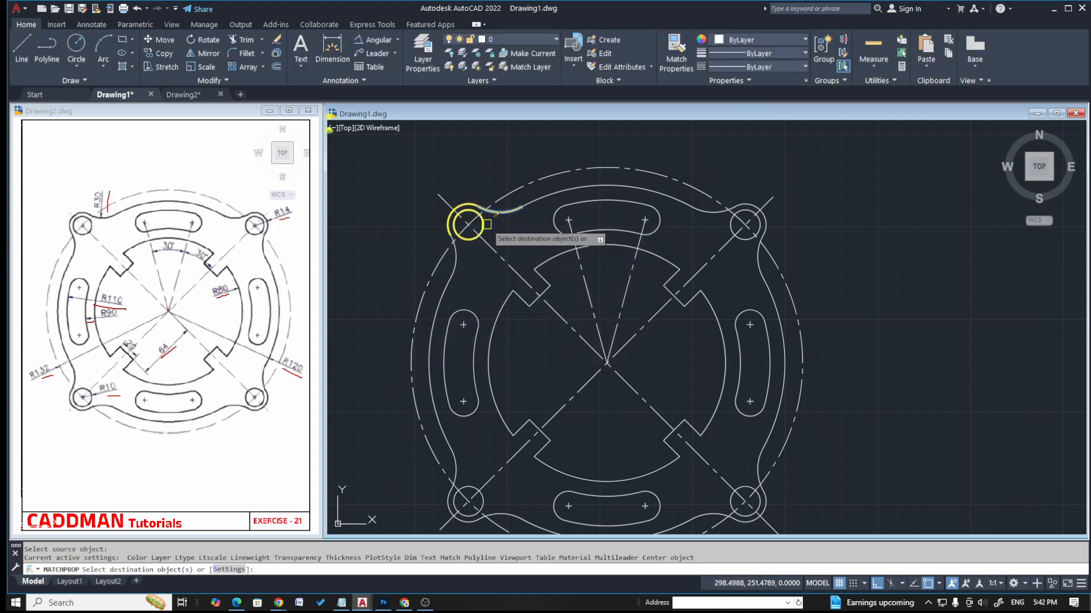
{"action": "left_click", "coordinate": [448, 299]}
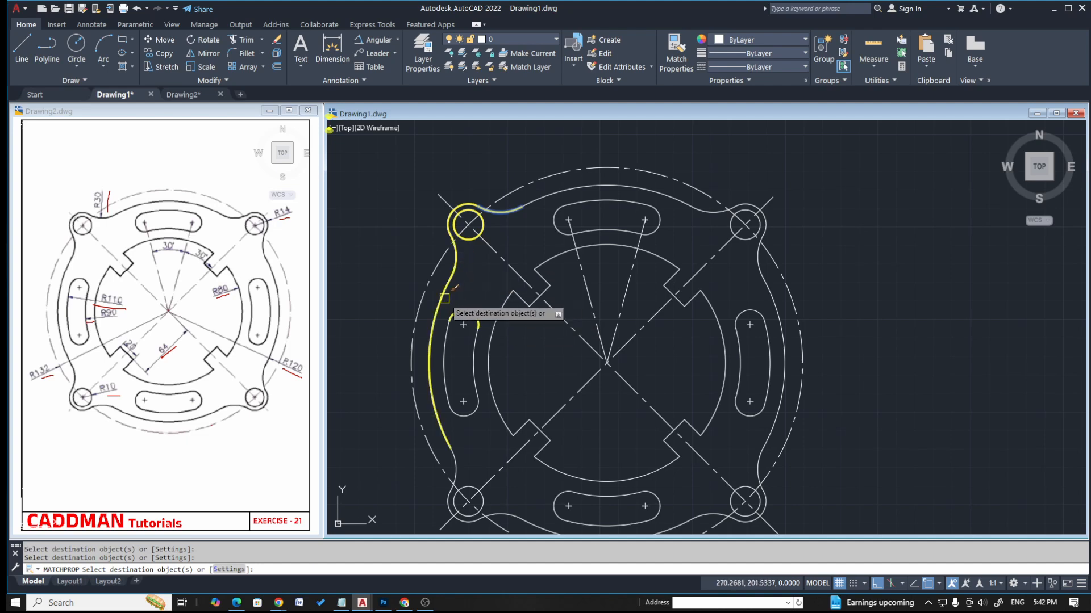
{"action": "left_click", "coordinate": [569, 206]}
{"action": "left_click", "coordinate": [579, 190]}
{"action": "left_click", "coordinate": [704, 212]}
{"action": "left_click", "coordinate": [753, 205]}
{"action": "left_click", "coordinate": [756, 216]}
{"action": "left_click", "coordinate": [760, 270]}
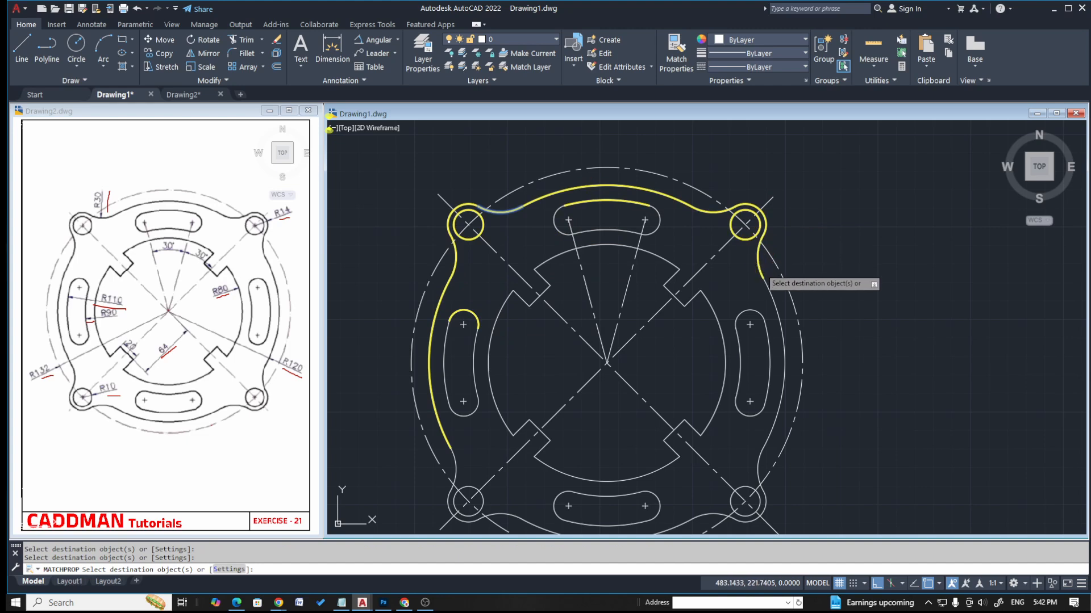
{"action": "left_click", "coordinate": [660, 219]}
{"action": "left_click", "coordinate": [550, 259]}
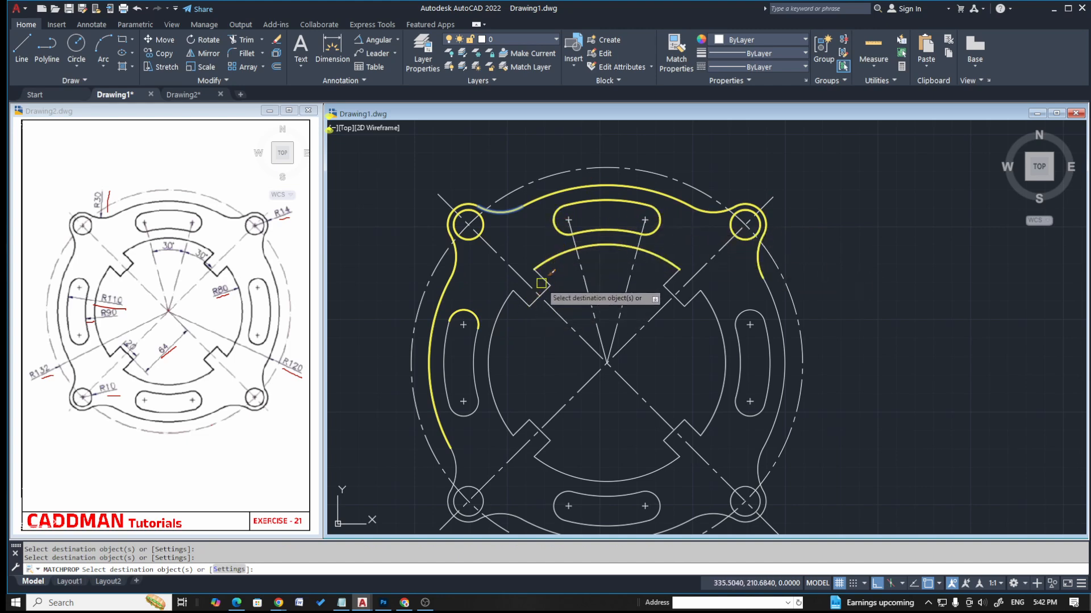
{"action": "scroll", "coordinate": [550, 291], "scroll_direction": "up", "scroll_amount": 5}
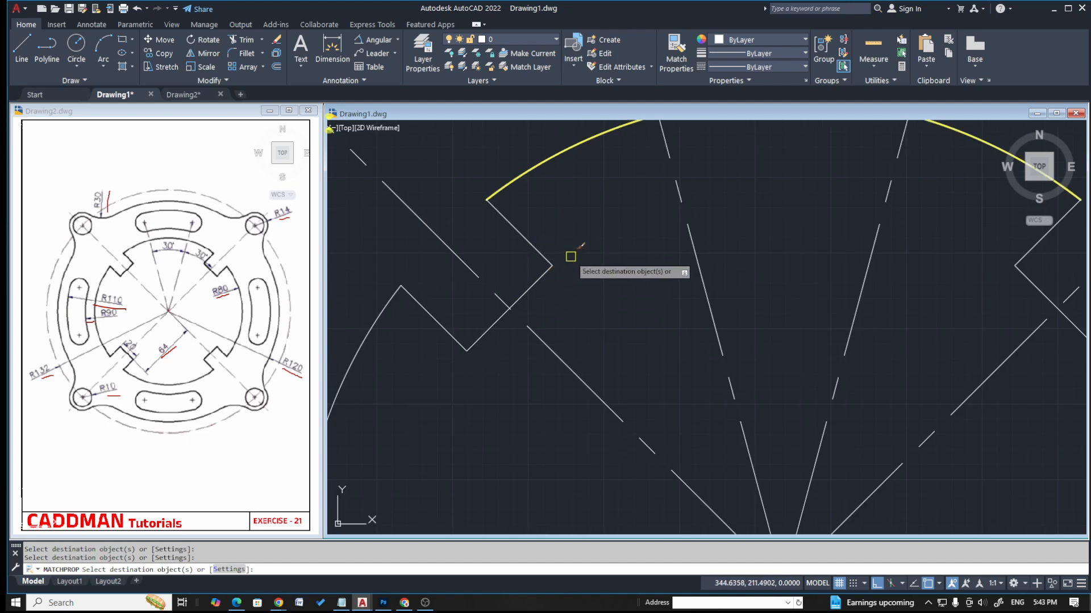
{"action": "key", "text": "Escape"}
{"action": "key", "text": "Escape"}
{"action": "scroll", "coordinate": [595, 268], "scroll_direction": "down", "scroll_amount": 4}
{"action": "key", "text": "Return"}
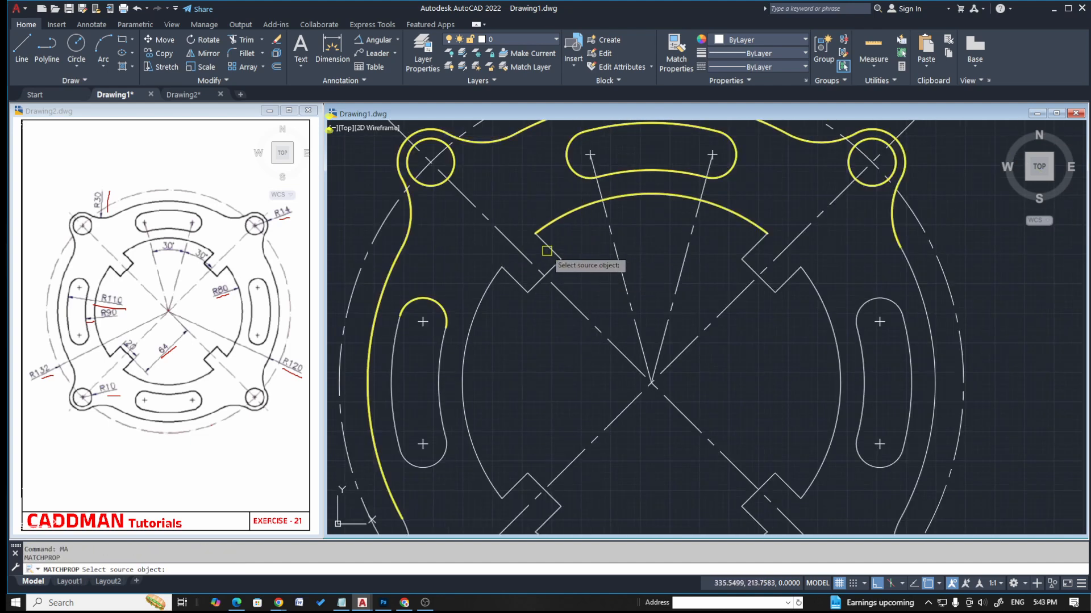
{"action": "left_click", "coordinate": [537, 231]}
{"action": "left_click", "coordinate": [540, 243]}
{"action": "key", "text": "Escape"}
- Explode the array of notches around the central opening
{"action": "left_click", "coordinate": [554, 257]}
{"action": "type", "text": "x"}
{"action": "key", "text": "Return"}
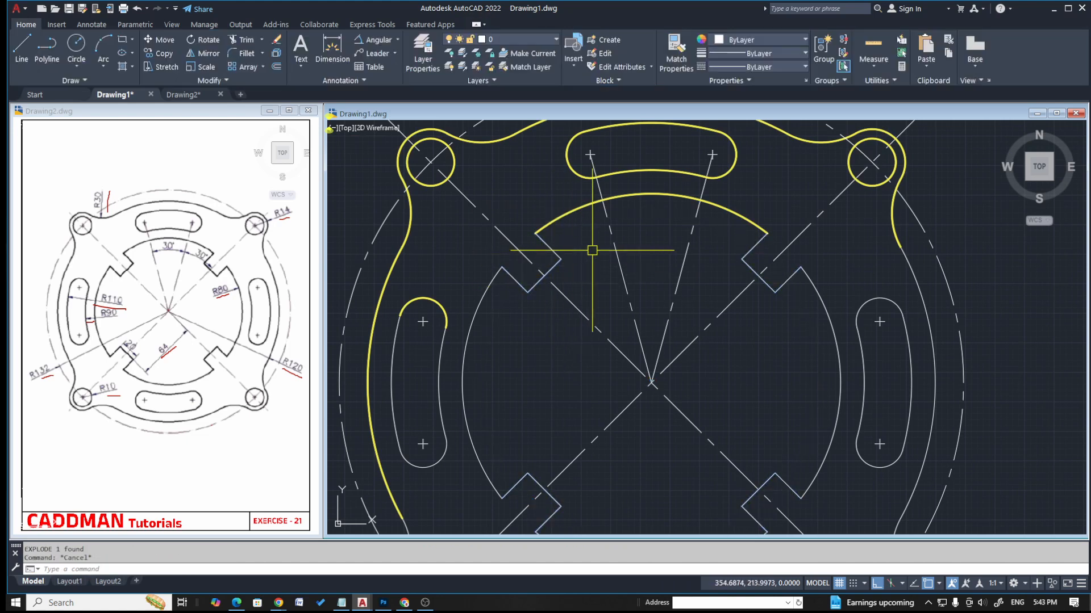
- Match the opening arc's yellow properties onto the upper-left notch, the opening's left arc and the sides of the left slot
{"action": "type", "text": "ma"}
{"action": "key", "text": "Return"}
{"action": "left_click", "coordinate": [540, 233]}
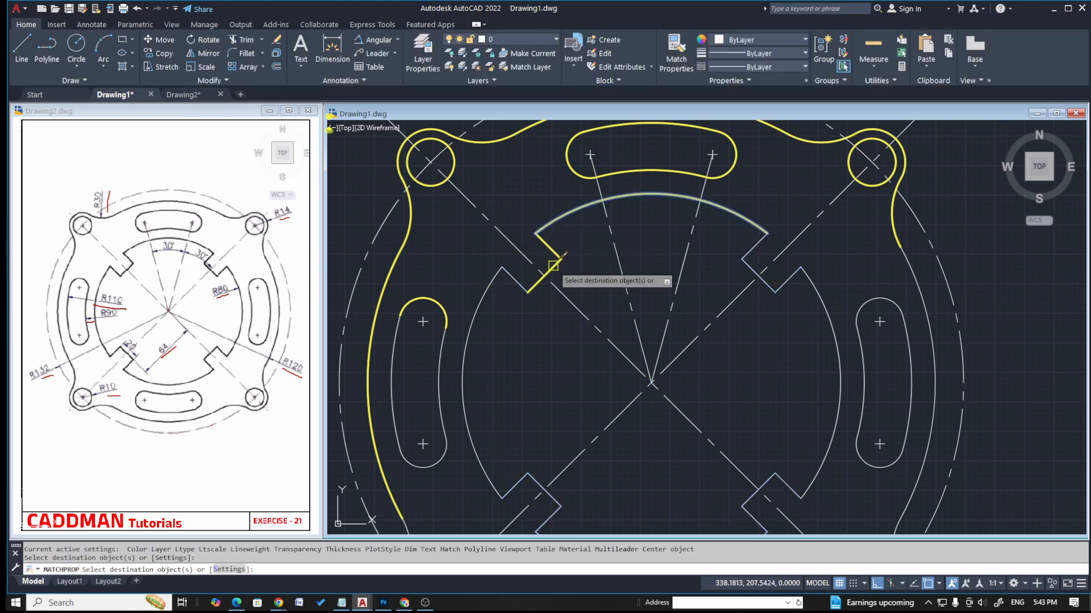
{"action": "left_click", "coordinate": [488, 293]}
{"action": "left_click", "coordinate": [440, 343]}
{"action": "left_click", "coordinate": [393, 371]}
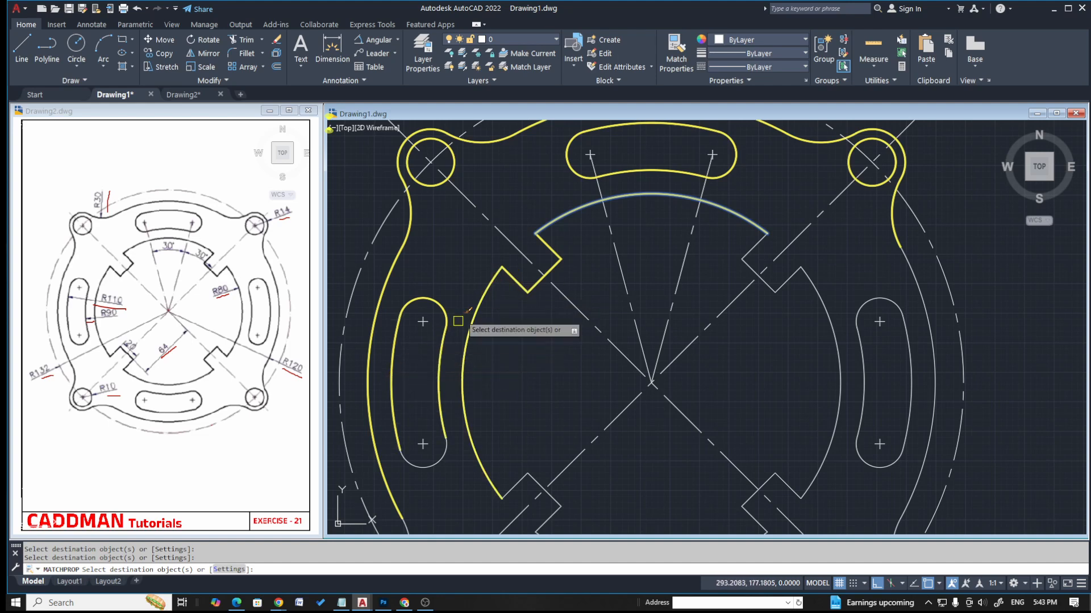
- Match the yellow properties onto the lower-left lobe and hole, the lower outline and the whole lower slot
{"action": "scroll", "coordinate": [458, 320], "scroll_direction": "down", "scroll_amount": 2}
{"action": "middle_click_drag", "start_coordinate": [475, 434], "coordinate": [471, 319]}
{"action": "scroll", "coordinate": [470, 320], "scroll_direction": "up", "scroll_amount": 2}
{"action": "left_click", "coordinate": [390, 369]}
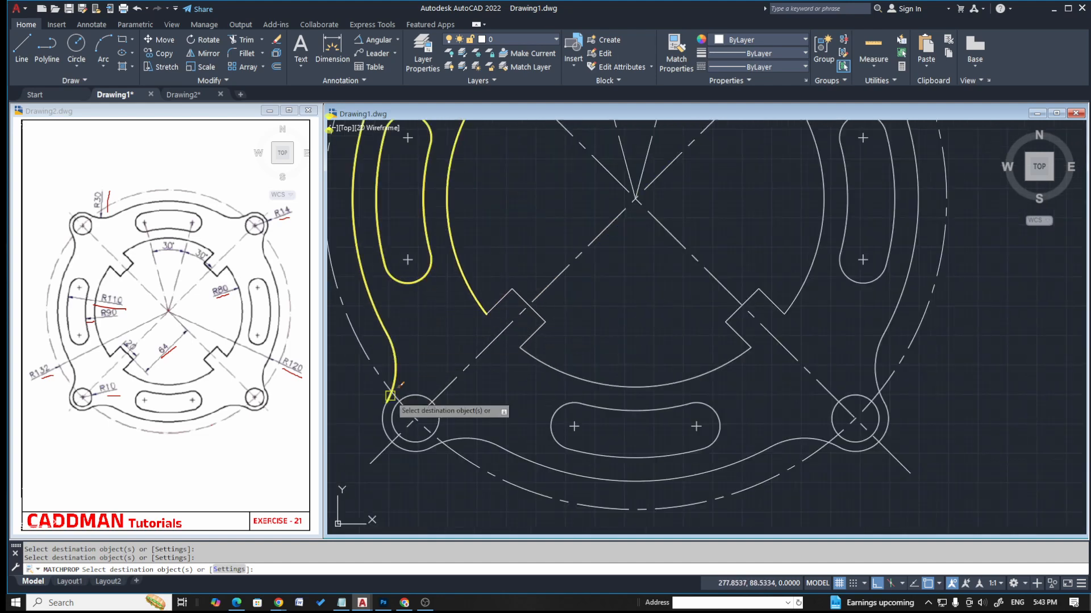
{"action": "left_click", "coordinate": [380, 429]}
{"action": "left_click", "coordinate": [438, 424]}
{"action": "left_click", "coordinate": [464, 437]}
{"action": "left_click", "coordinate": [543, 459]}
{"action": "left_click", "coordinate": [527, 463]}
{"action": "left_click", "coordinate": [629, 420]}
{"action": "left_click", "coordinate": [593, 402]}
{"action": "left_click", "coordinate": [571, 404]}
{"action": "left_click", "coordinate": [604, 455]}
{"action": "left_click", "coordinate": [714, 439]}
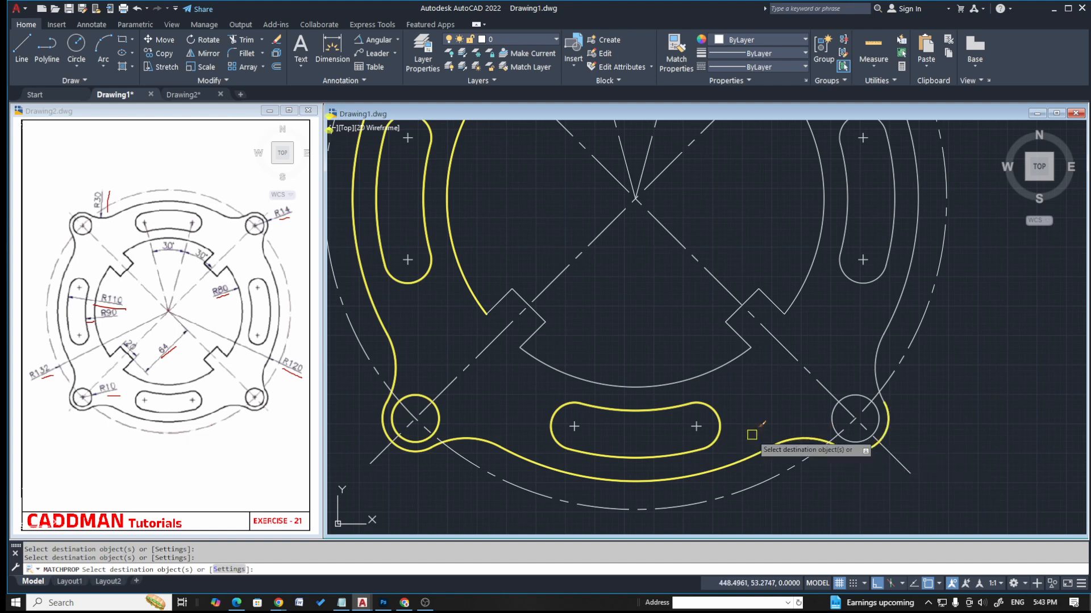
- Match the yellow properties onto the right outline, the right slot's sides, the upper-right notch and the opening's right arc
{"action": "scroll", "coordinate": [733, 421], "scroll_direction": "down", "scroll_amount": 2}
{"action": "scroll", "coordinate": [733, 420], "scroll_direction": "up", "scroll_amount": 4}
{"action": "left_click", "coordinate": [718, 328]}
{"action": "scroll", "coordinate": [736, 299], "scroll_direction": "down", "scroll_amount": 4}
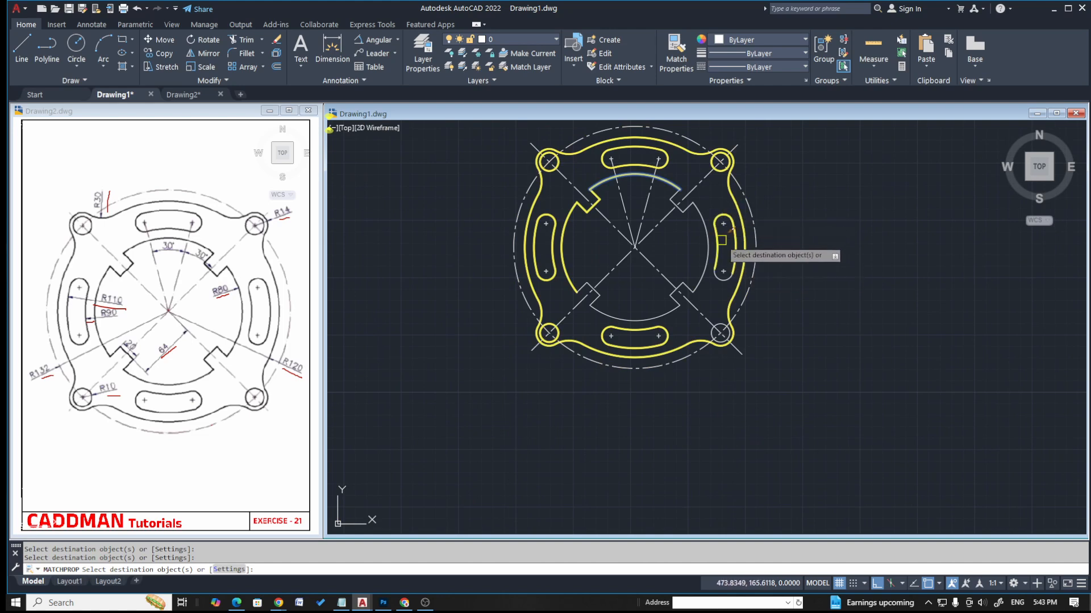
{"action": "scroll", "coordinate": [681, 211], "scroll_direction": "up", "scroll_amount": 4}
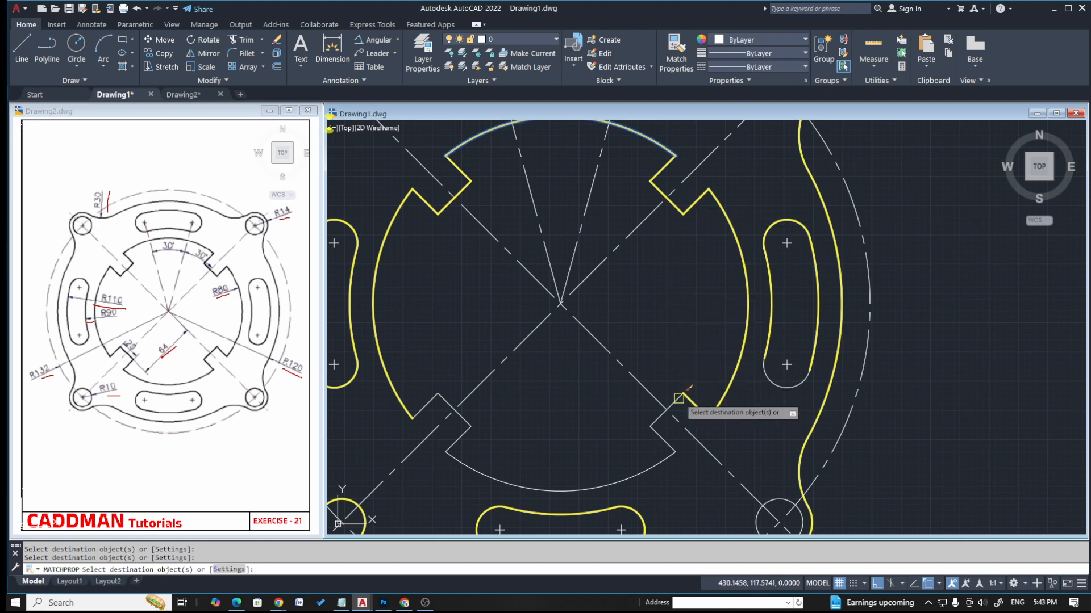
- Match the yellow properties onto both lower notches, the opening's lower arc and the lower-right hole
{"action": "left_click", "coordinate": [654, 467]}
{"action": "left_click", "coordinate": [432, 402]}
{"action": "left_click", "coordinate": [464, 434]}
{"action": "middle_click_drag", "start_coordinate": [714, 481], "coordinate": [670, 399]}
{"action": "left_click", "coordinate": [727, 420]}
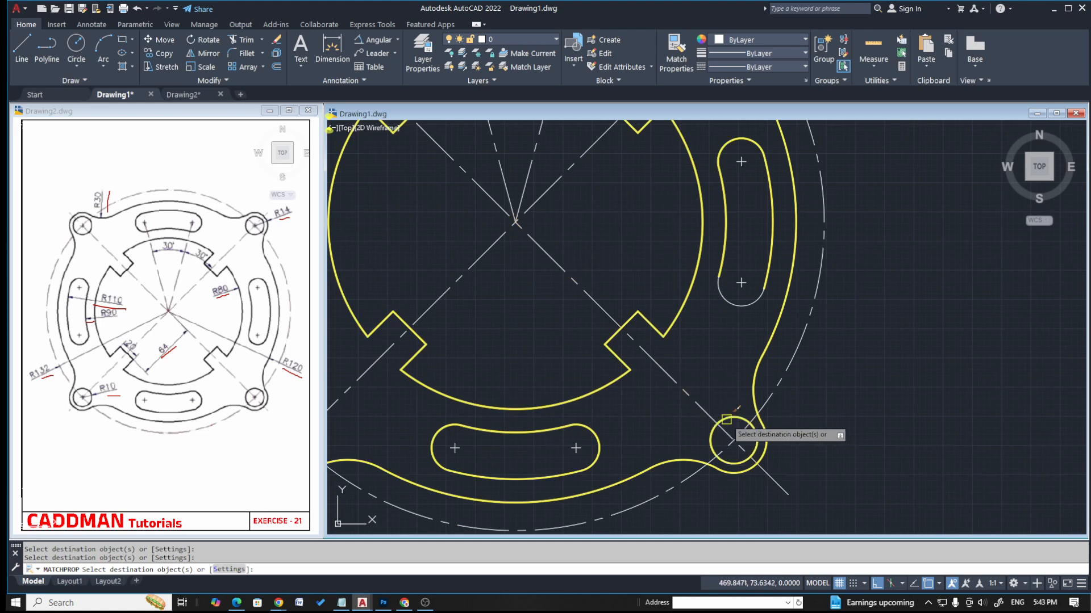
{"action": "scroll", "coordinate": [647, 419], "scroll_direction": "down", "scroll_amount": 4}
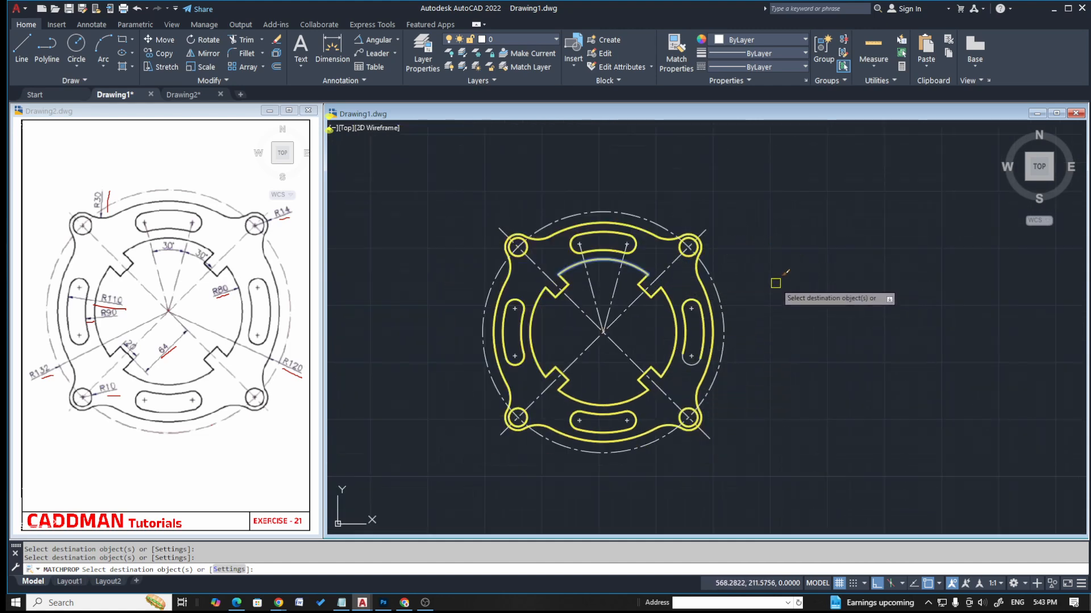
{"action": "key", "text": "Escape"}
{"action": "key", "text": "Escape"}
{"action": "scroll", "coordinate": [733, 318], "scroll_direction": "up", "scroll_amount": 2}
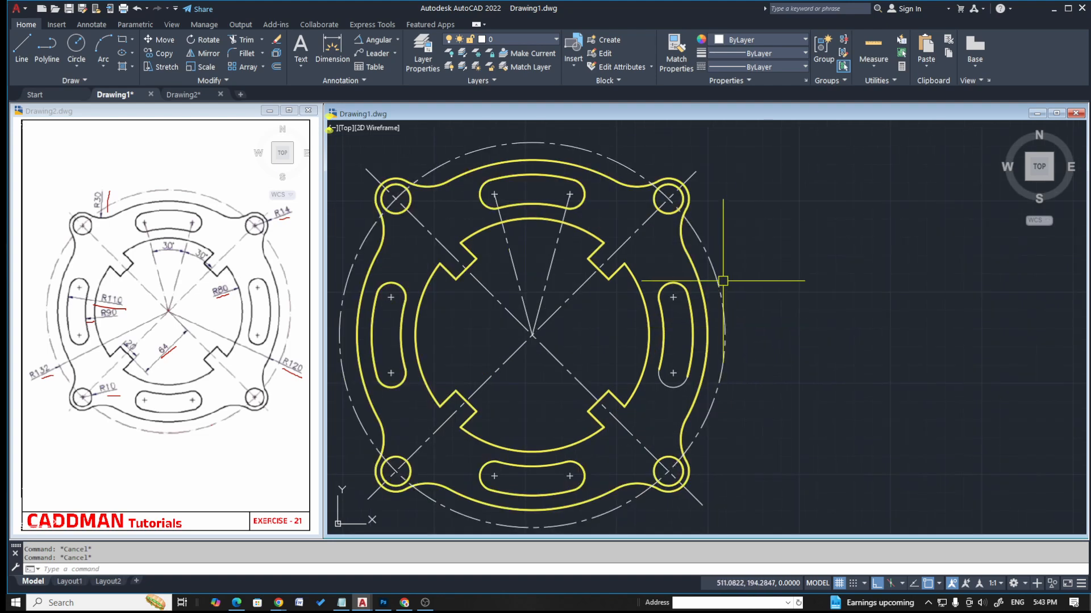
{"action": "scroll", "coordinate": [755, 315], "scroll_direction": "down", "scroll_amount": 2}
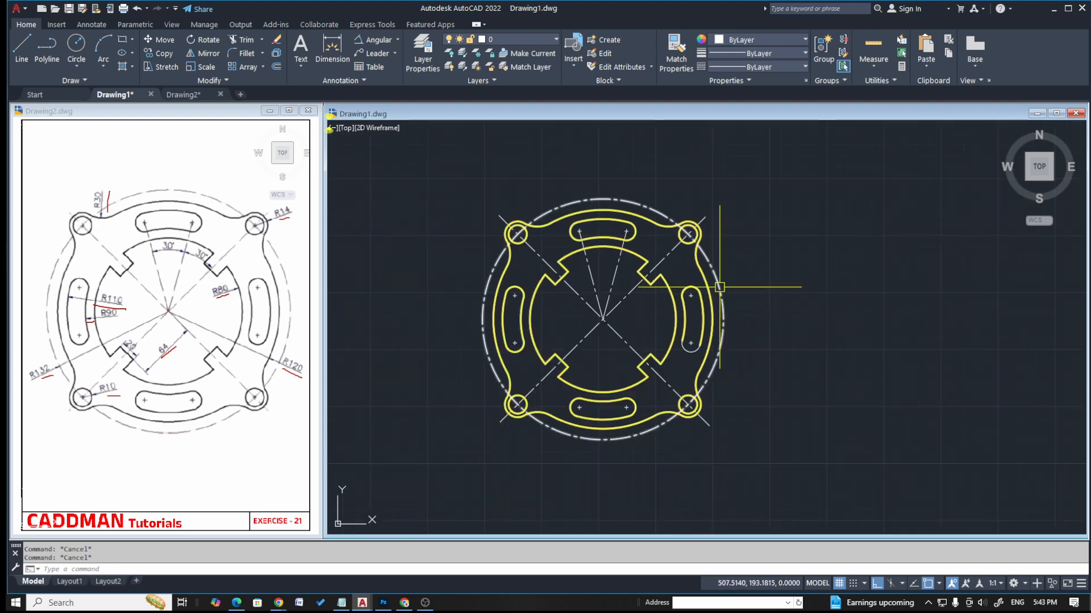
{"action": "left_click", "coordinate": [790, 273]}
{"action": "key", "text": "Escape"}
- Add an aligned dimension from the plate's centre to the inner edge of the lower-left notch
{"action": "left_click", "coordinate": [392, 40]}
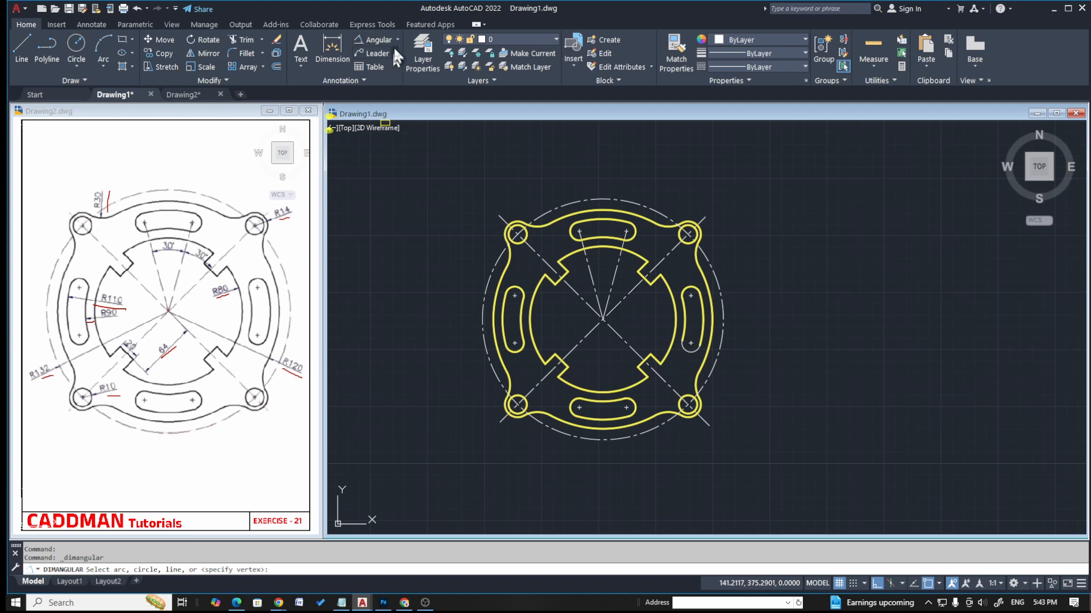
{"action": "left_click", "coordinate": [397, 39]}
{"action": "left_click", "coordinate": [376, 81]}
{"action": "left_click", "coordinate": [602, 320]}
{"action": "scroll", "coordinate": [557, 366], "scroll_direction": "up", "scroll_amount": 4}
{"action": "left_click", "coordinate": [567, 365]}
{"action": "scroll", "coordinate": [640, 341], "scroll_direction": "up", "scroll_amount": 3}
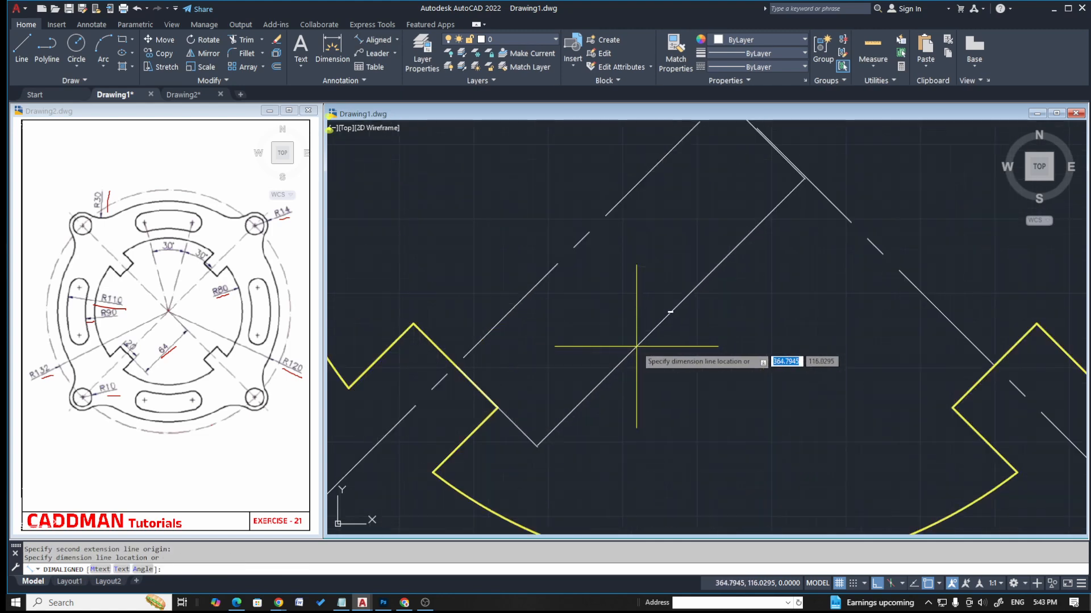
{"action": "left_click", "coordinate": [660, 316]}
{"action": "scroll", "coordinate": [672, 312], "scroll_direction": "up", "scroll_amount": 10}
{"action": "scroll", "coordinate": [640, 319], "scroll_direction": "down", "scroll_amount": 12}
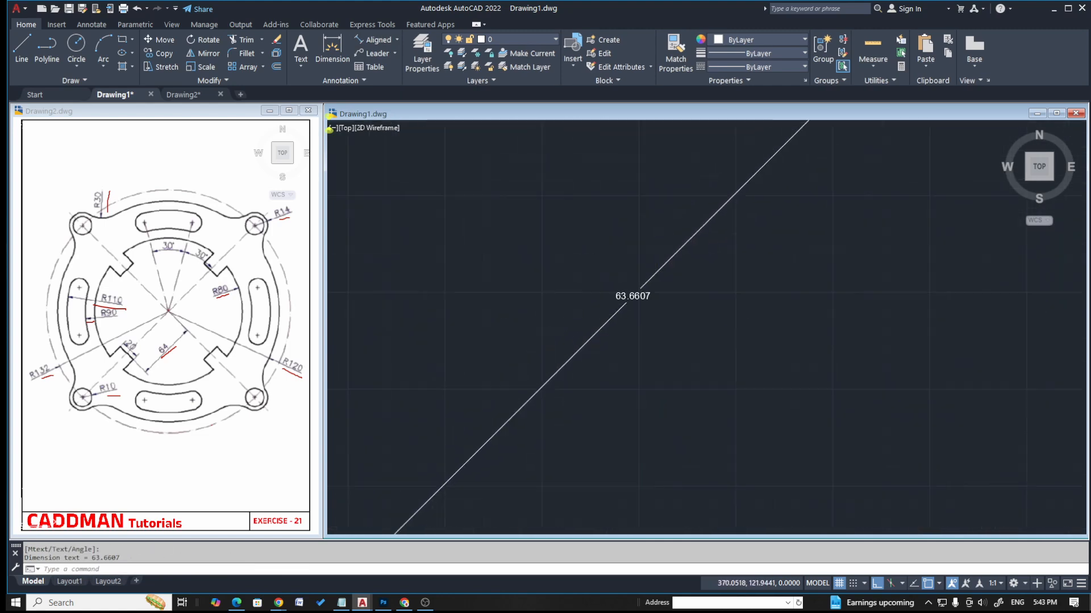
- Erase the aligned dimension between the plate's centre and the lower-left notch
{"action": "scroll", "coordinate": [625, 334], "scroll_direction": "down", "scroll_amount": 2}
{"action": "key", "text": "Escape"}
{"action": "left_click", "coordinate": [637, 320]}
{"action": "type", "text": "e"}
{"action": "key", "text": "Return"}
{"action": "key", "text": "Escape"}
{"action": "key", "text": "Escape"}
- Add a multileader without text from the plate's centre to the lower-left notch's inner edge
{"action": "scroll", "coordinate": [676, 218], "scroll_direction": "up", "scroll_amount": 5}
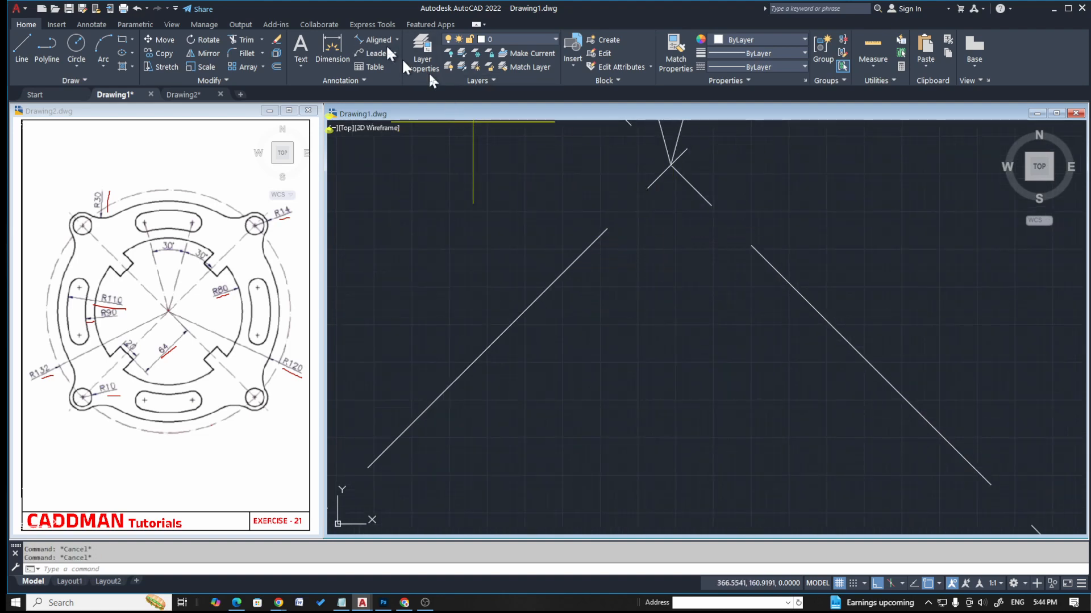
{"action": "left_click", "coordinate": [375, 52]}
{"action": "scroll", "coordinate": [602, 238], "scroll_direction": "down", "scroll_amount": 4}
{"action": "left_click", "coordinate": [612, 227]}
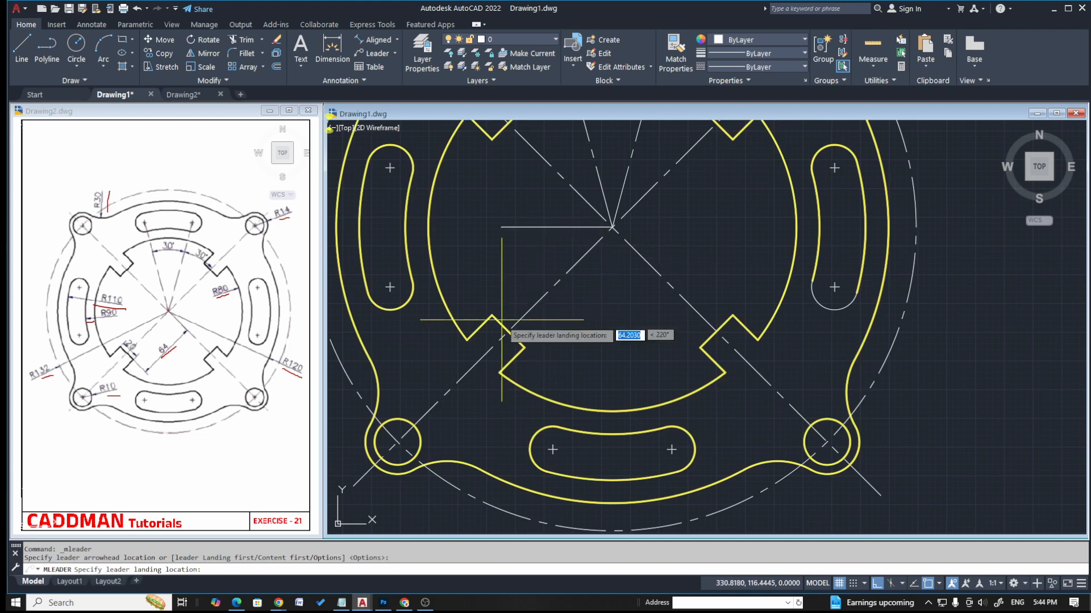
{"action": "scroll", "coordinate": [578, 330], "scroll_direction": "up", "scroll_amount": 2}
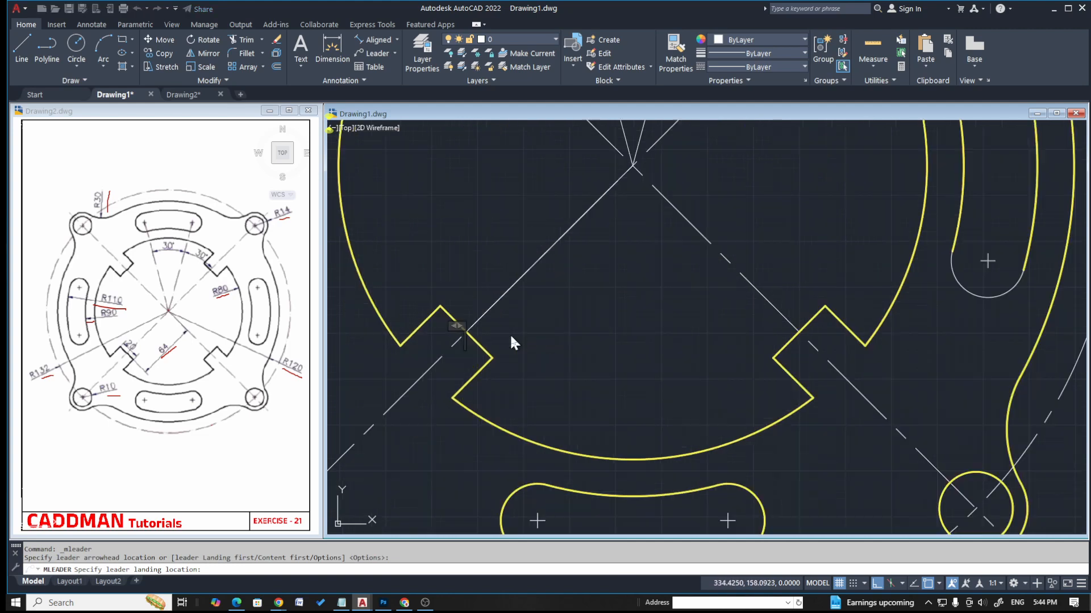
{"action": "left_click", "coordinate": [626, 294]}
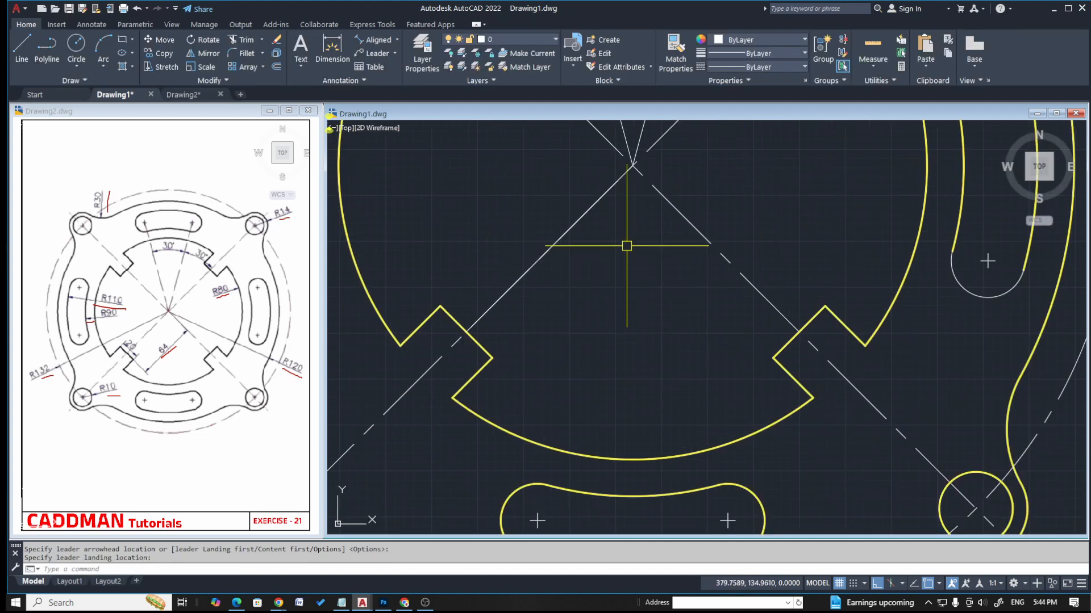
- Place an aligned dimension from the lower-left notch's inner edge to the plate's centre
{"action": "left_click", "coordinate": [383, 40]}
{"action": "left_click", "coordinate": [467, 331]}
{"action": "left_click", "coordinate": [634, 166]}
{"action": "left_click", "coordinate": [647, 279]}
{"action": "scroll", "coordinate": [621, 317], "scroll_direction": "up", "scroll_amount": 6}
{"action": "scroll", "coordinate": [608, 295], "scroll_direction": "down", "scroll_amount": 5}
{"action": "key", "text": "Escape"}
{"action": "key", "text": "Escape"}
- Modify the Standard dimension style with an arrow size of 2.5 and a text height of 3.5
{"action": "type", "text": "d"}
{"action": "key", "text": "Return"}
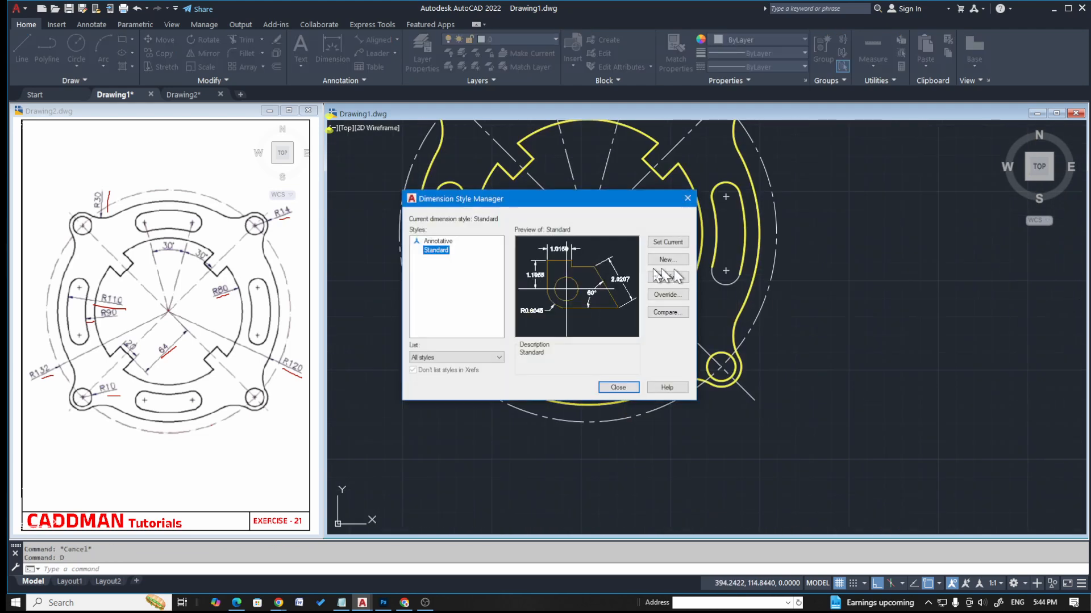
{"action": "left_click", "coordinate": [679, 277]}
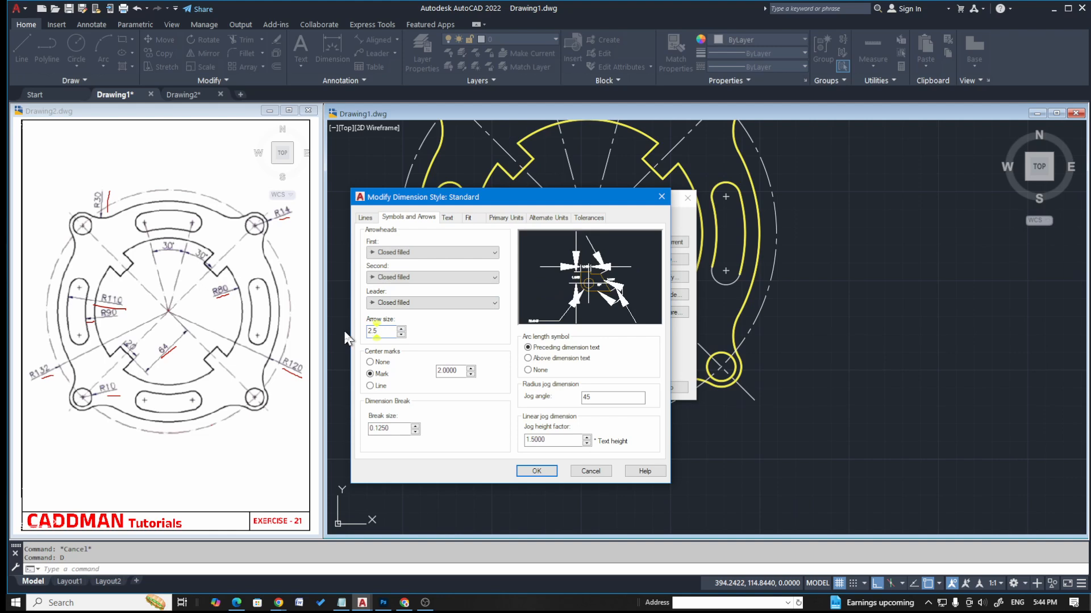
{"action": "left_click", "coordinate": [448, 218]}
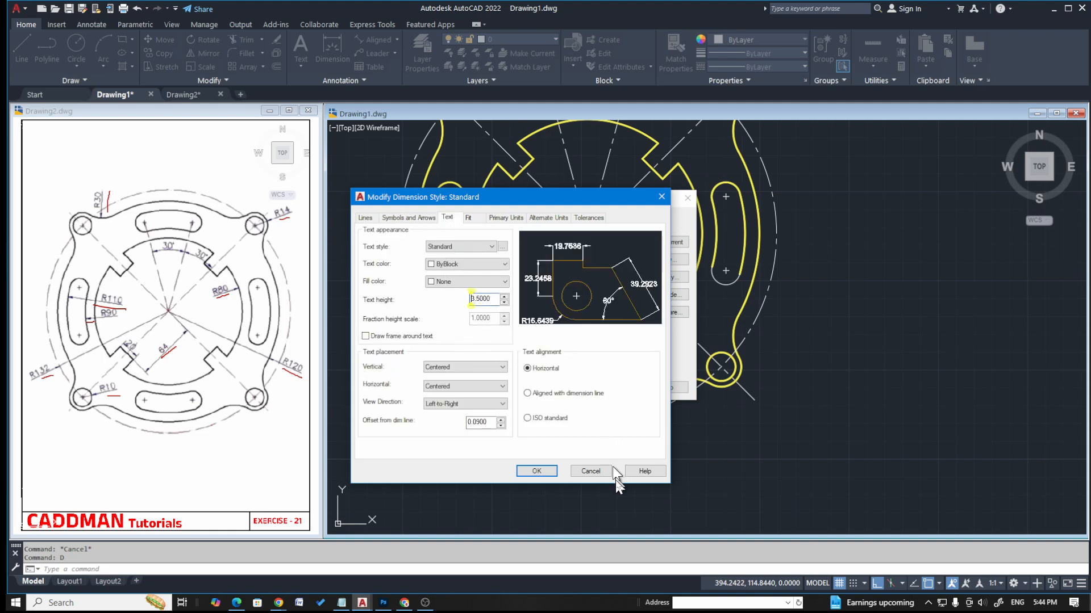
{"action": "left_click", "coordinate": [537, 471]}
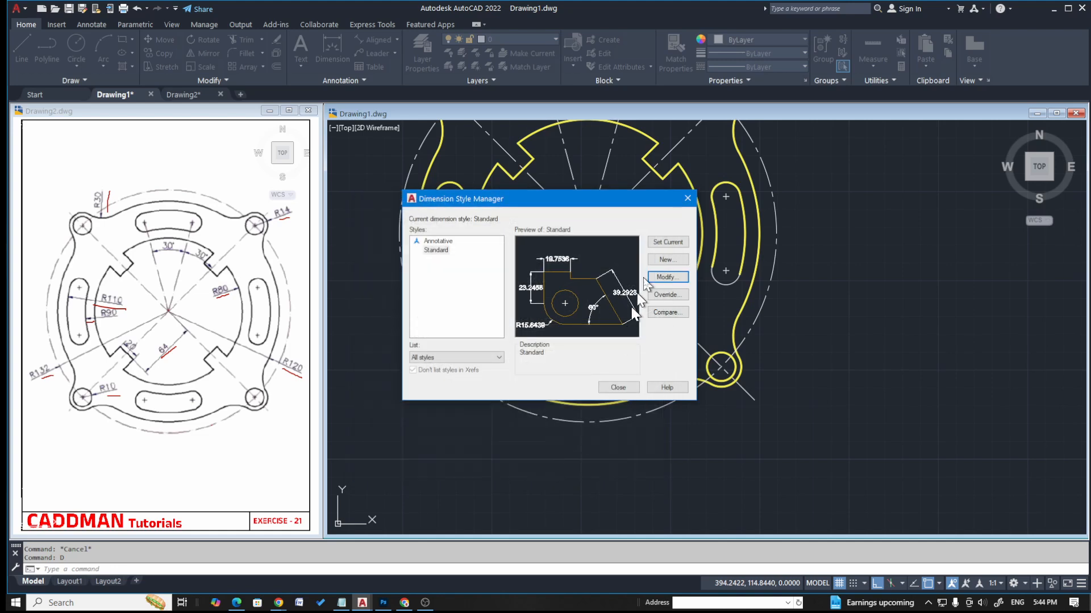
{"action": "left_click", "coordinate": [618, 387]}
- Set the Standard dimension style's text height to 5
{"action": "scroll", "coordinate": [657, 307], "scroll_direction": "down", "scroll_amount": 5}
{"action": "scroll", "coordinate": [658, 307], "scroll_direction": "up", "scroll_amount": 7}
{"action": "scroll", "coordinate": [636, 357], "scroll_direction": "down", "scroll_amount": 2}
{"action": "scroll", "coordinate": [646, 436], "scroll_direction": "up", "scroll_amount": 4}
{"action": "scroll", "coordinate": [620, 338], "scroll_direction": "down", "scroll_amount": 4}
{"action": "left_click", "coordinate": [629, 351]}
{"action": "key", "text": "Escape"}
{"action": "key", "text": "Escape"}
{"action": "type", "text": "d"}
{"action": "key", "text": "Return"}
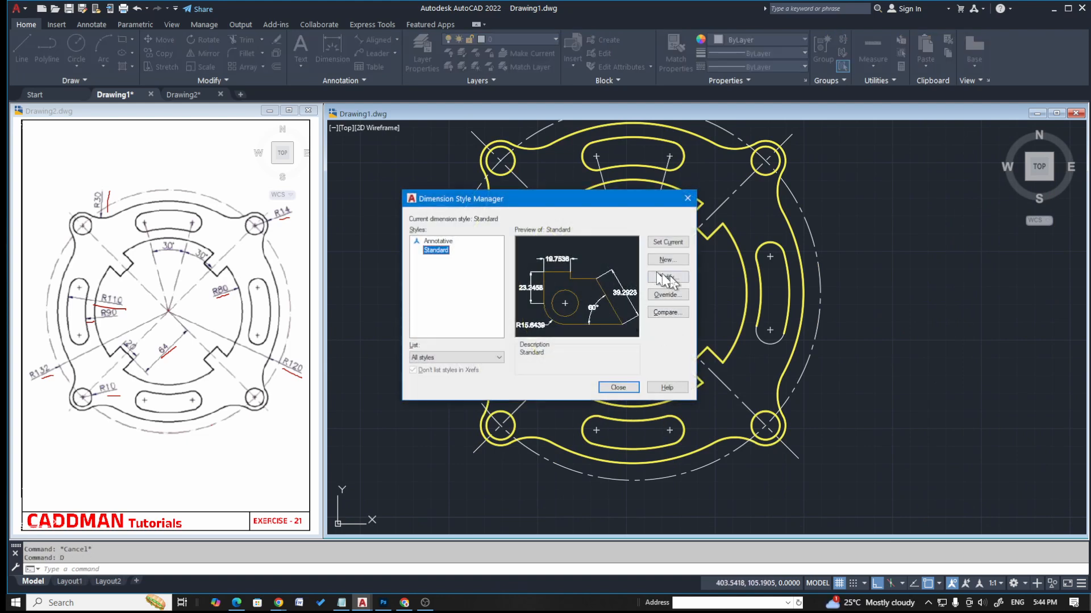
{"action": "left_click", "coordinate": [668, 276]}
{"action": "left_click", "coordinate": [409, 217]}
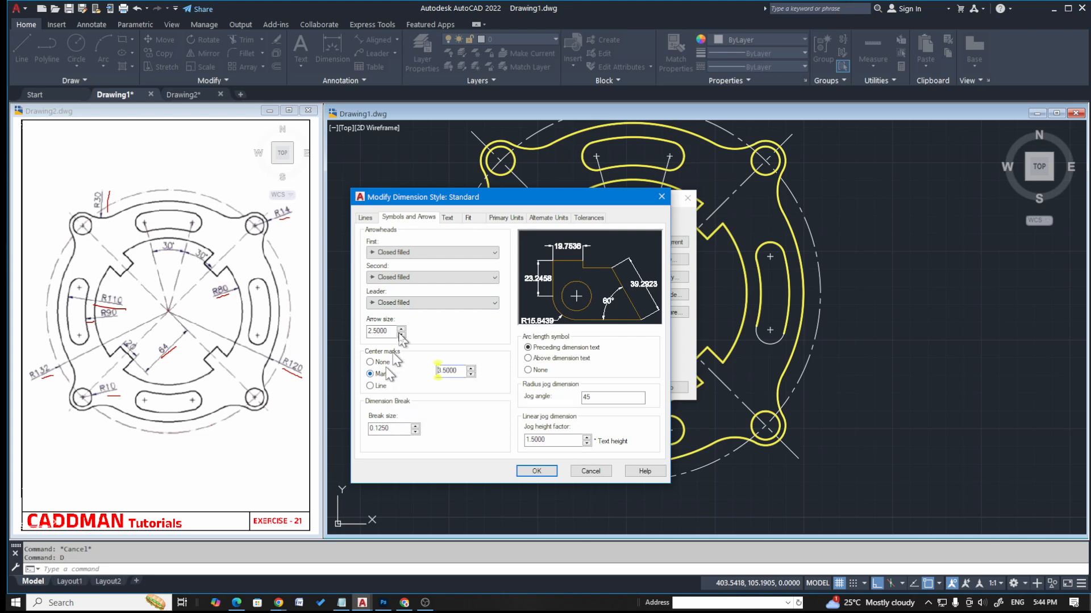
{"action": "left_click", "coordinate": [448, 218]}
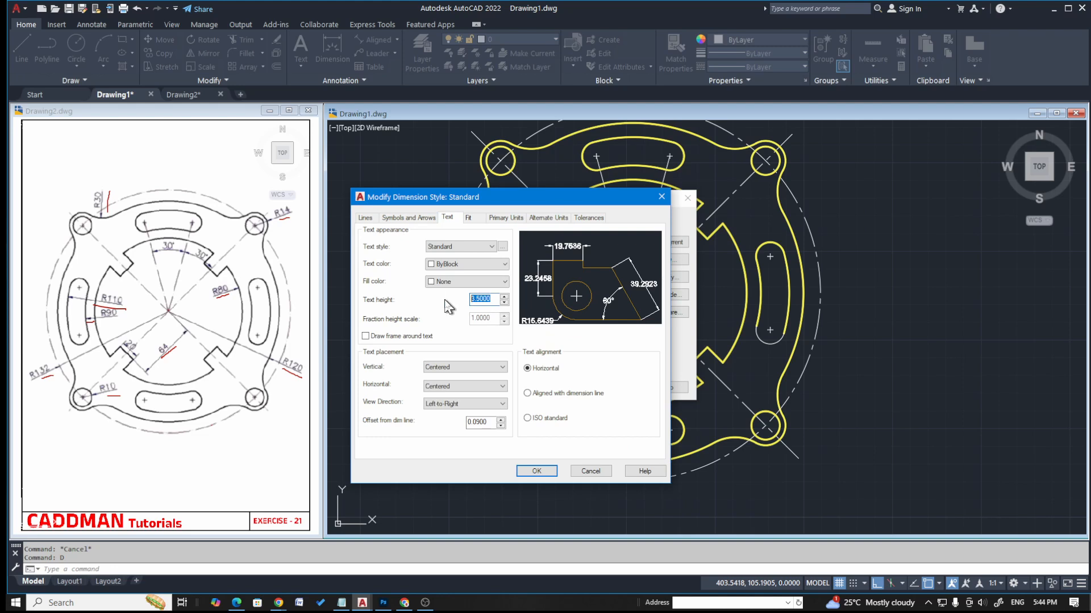
{"action": "type", "text": "5"}
{"action": "left_click", "coordinate": [536, 471]}
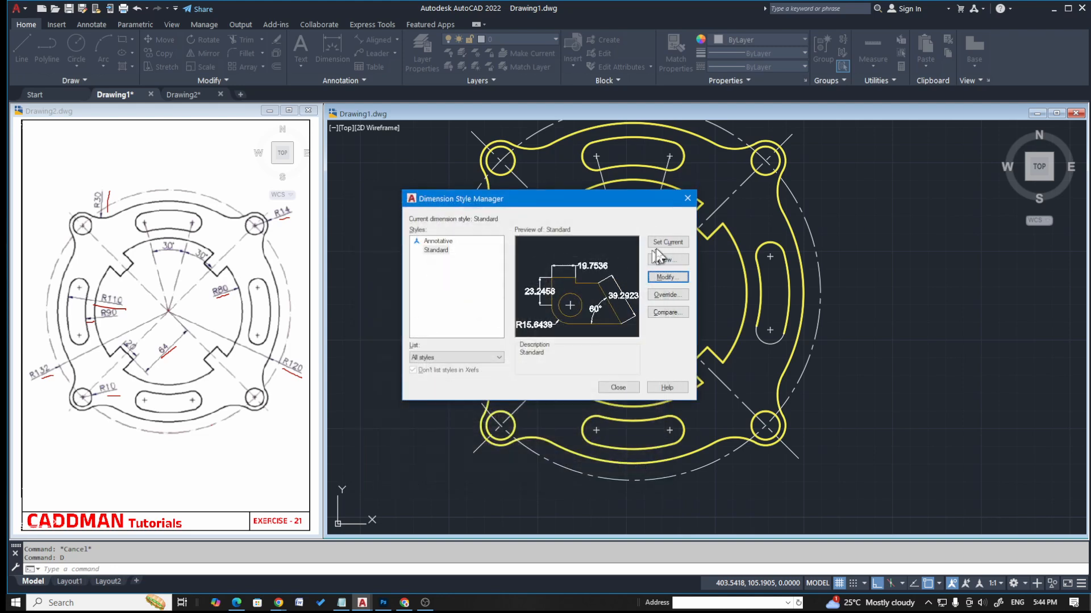
{"action": "left_click", "coordinate": [633, 384]}
- Set the linear dimension precision of the Standard dimension style to 0, without decimals
{"action": "scroll", "coordinate": [656, 338], "scroll_direction": "down", "scroll_amount": 2}
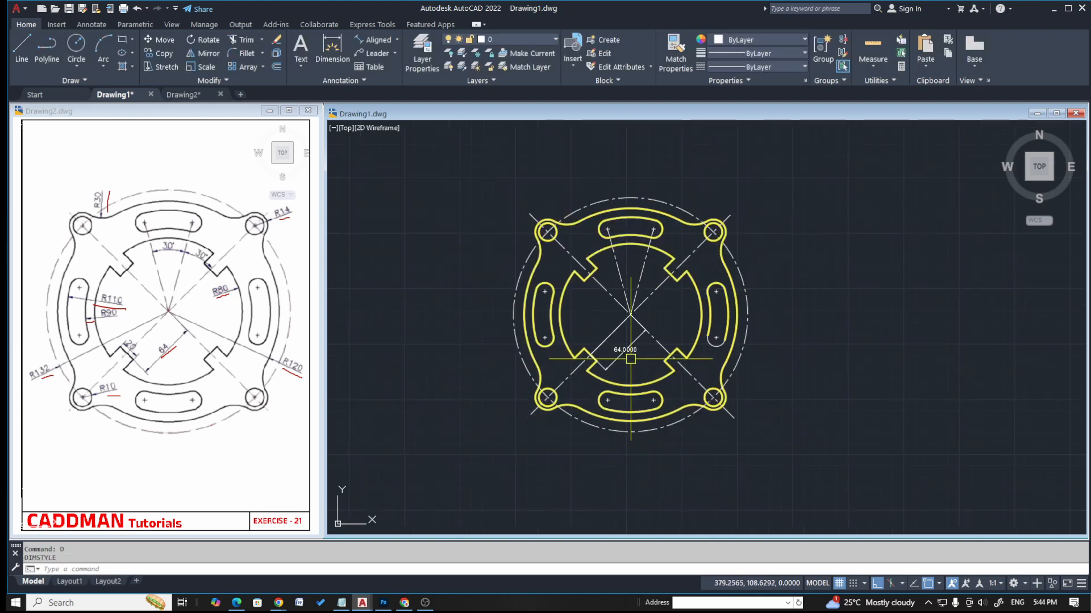
{"action": "scroll", "coordinate": [656, 338], "scroll_direction": "up", "scroll_amount": 4}
{"action": "type", "text": "d"}
{"action": "key", "text": "Return"}
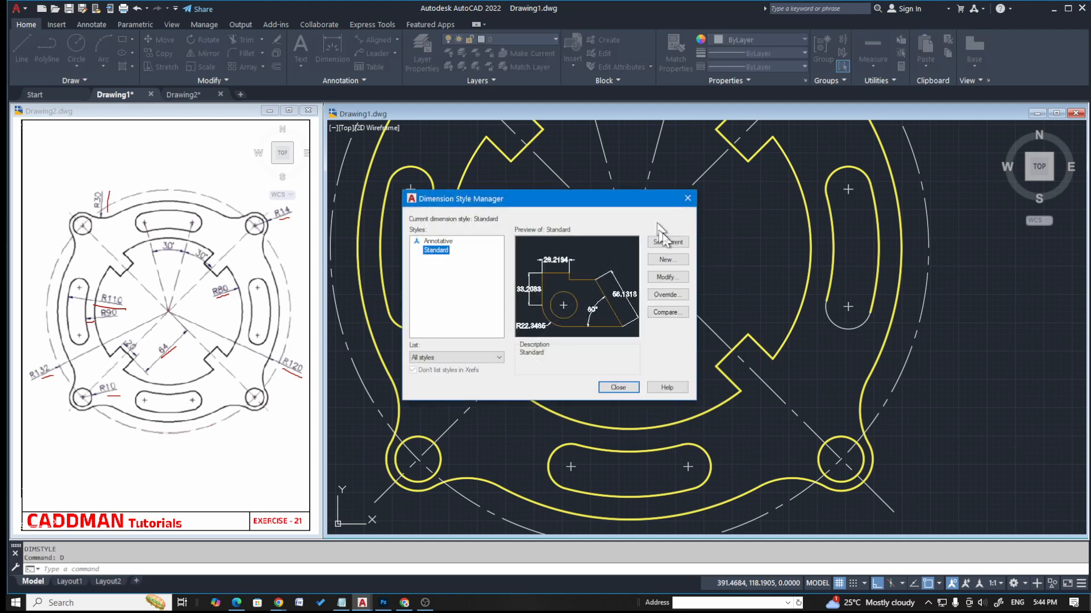
{"action": "left_click", "coordinate": [684, 277]}
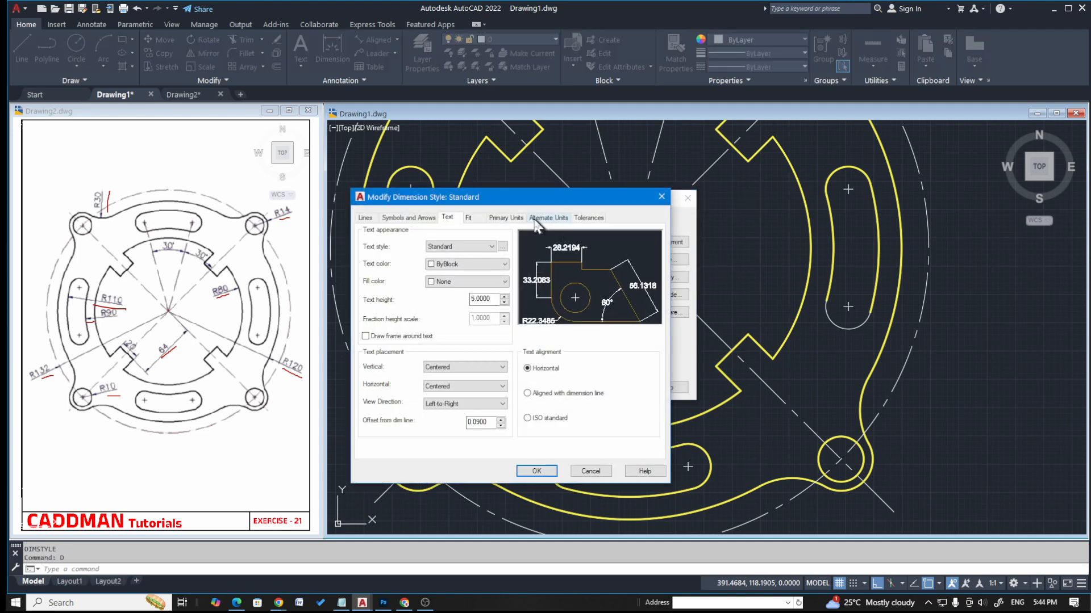
{"action": "left_click", "coordinate": [508, 217]}
{"action": "left_click", "coordinate": [500, 291]}
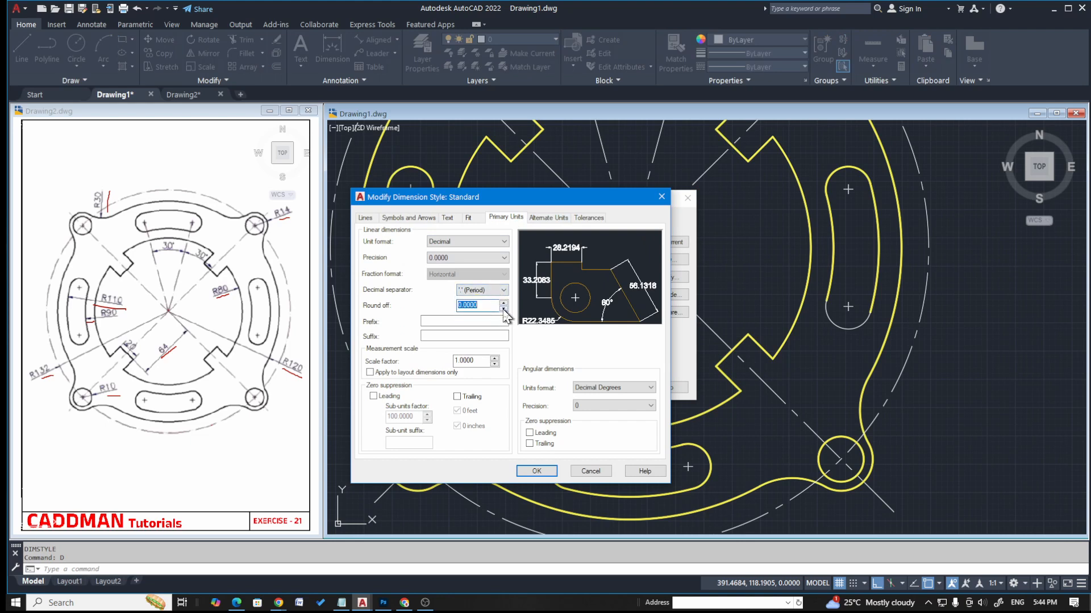
{"action": "left_click", "coordinate": [476, 258]}
{"action": "left_click", "coordinate": [463, 267]}
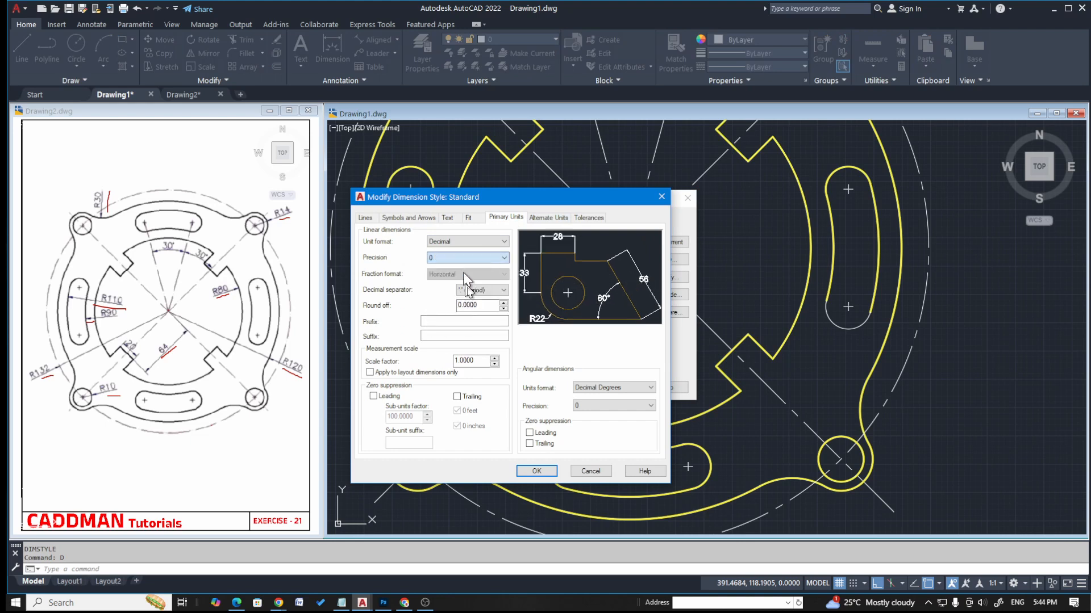
{"action": "left_click", "coordinate": [536, 471]}
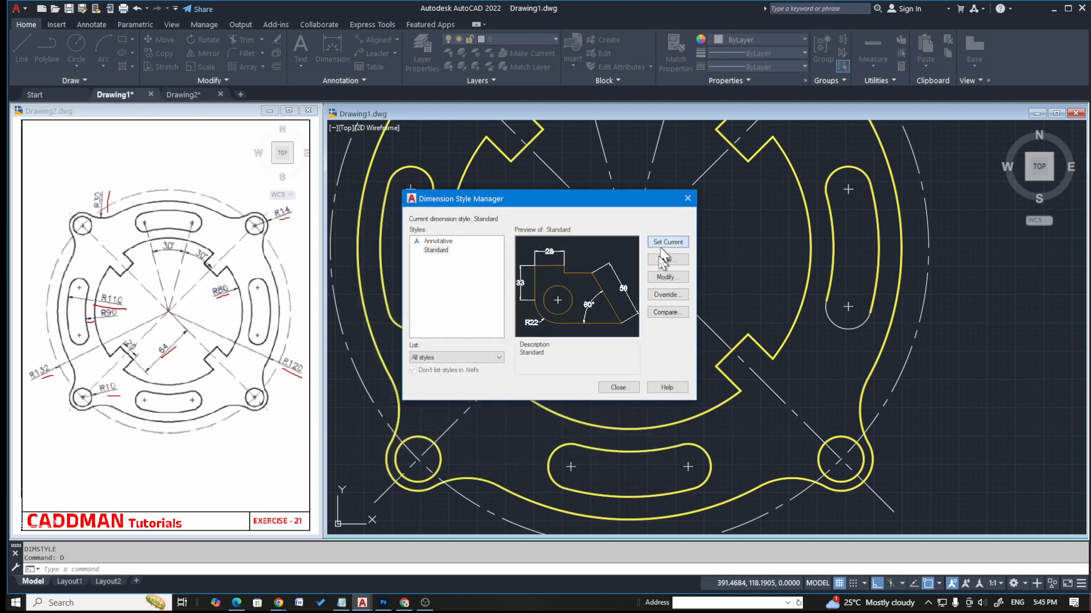
{"action": "left_click", "coordinate": [618, 388]}
- Add an aligned dimension across the width of the lower-left notch's inner edge
{"action": "scroll", "coordinate": [640, 349], "scroll_direction": "down", "scroll_amount": 4}
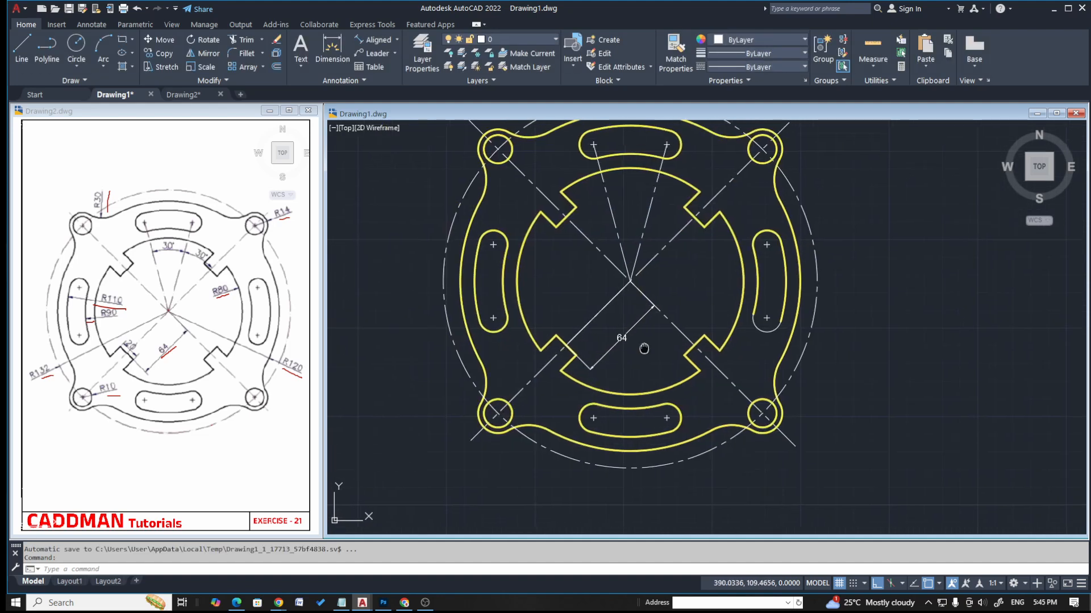
{"action": "middle_click_drag", "start_coordinate": [628, 333], "coordinate": [613, 388]}
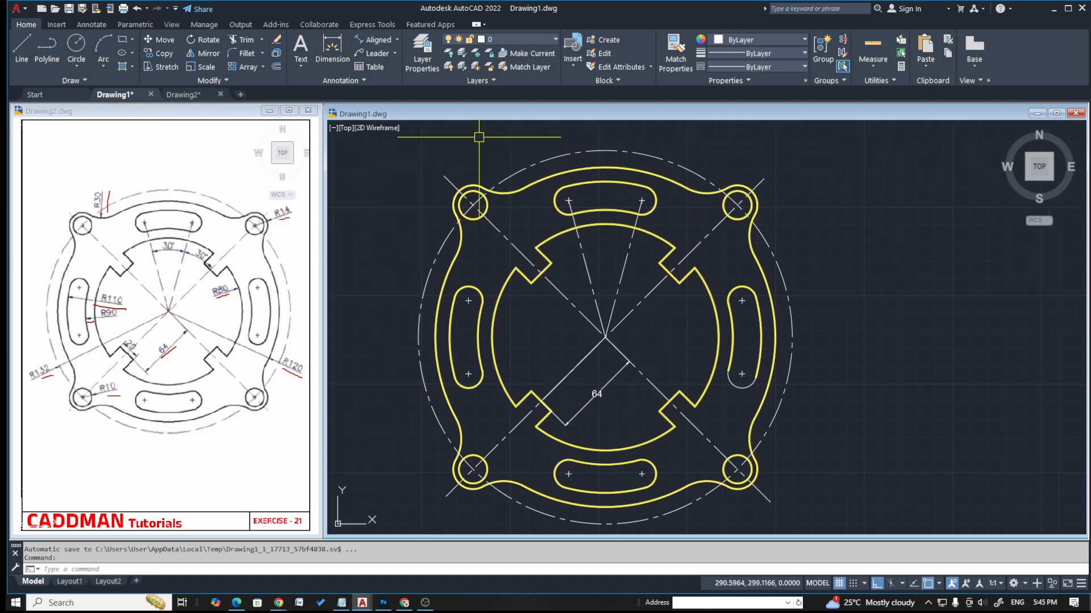
{"action": "left_click", "coordinate": [372, 39]}
{"action": "left_click", "coordinate": [531, 392]}
{"action": "left_click", "coordinate": [550, 410]}
{"action": "scroll", "coordinate": [558, 399], "scroll_direction": "up", "scroll_amount": 7}
{"action": "left_click", "coordinate": [576, 359]}
{"action": "scroll", "coordinate": [566, 307], "scroll_direction": "down", "scroll_amount": 7}
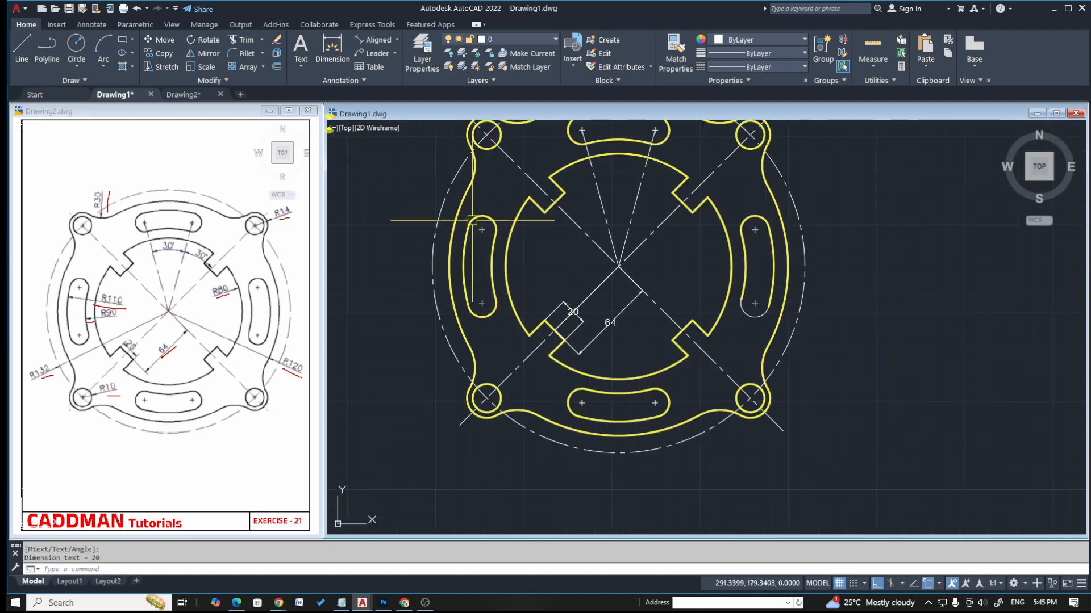
- Add a radius dimension to the concave fillet beside the upper-left lug, with its text above the plate outline
{"action": "left_click", "coordinate": [397, 39]}
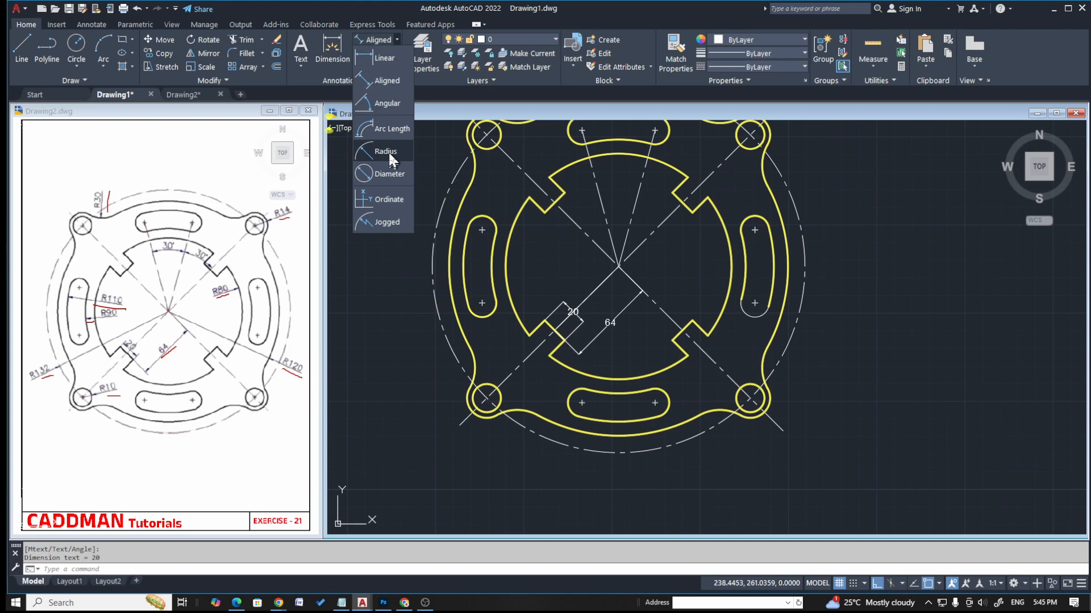
{"action": "left_click", "coordinate": [398, 153]}
{"action": "scroll", "coordinate": [591, 284], "scroll_direction": "down", "scroll_amount": 2}
{"action": "scroll", "coordinate": [560, 237], "scroll_direction": "up", "scroll_amount": 6}
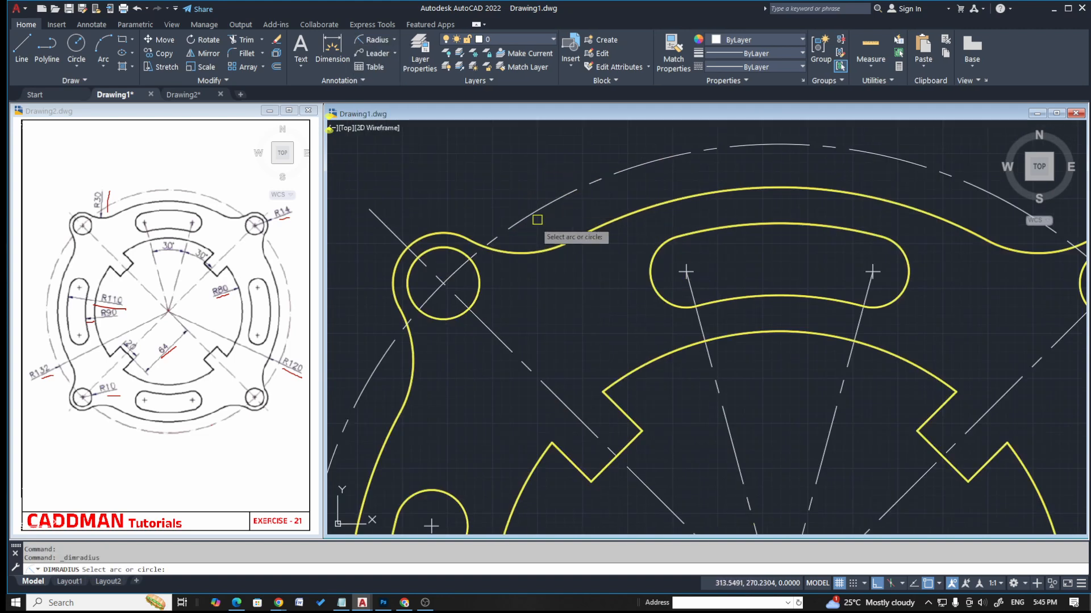
{"action": "left_click", "coordinate": [556, 236]}
{"action": "scroll", "coordinate": [530, 204], "scroll_direction": "down", "scroll_amount": 4}
{"action": "scroll", "coordinate": [529, 204], "scroll_direction": "up", "scroll_amount": 3}
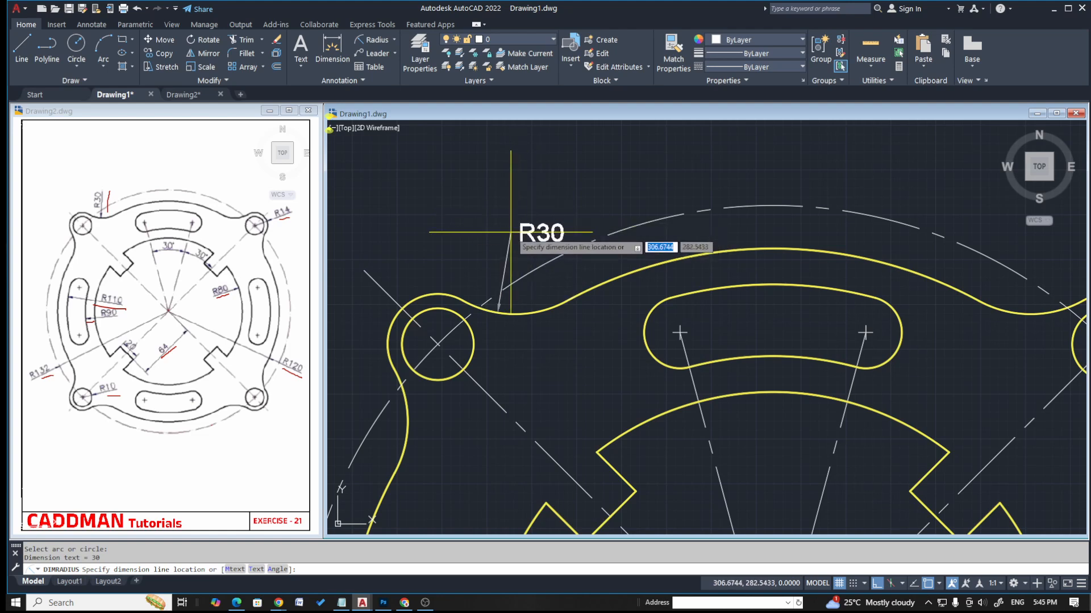
{"action": "left_click", "coordinate": [545, 232]}
- Add radius dimensions to the outer and inner arcs of the left slot, with both texts inside the central opening
{"action": "scroll", "coordinate": [599, 277], "scroll_direction": "down", "scroll_amount": 3}
{"action": "scroll", "coordinate": [585, 270], "scroll_direction": "down", "scroll_amount": 4}
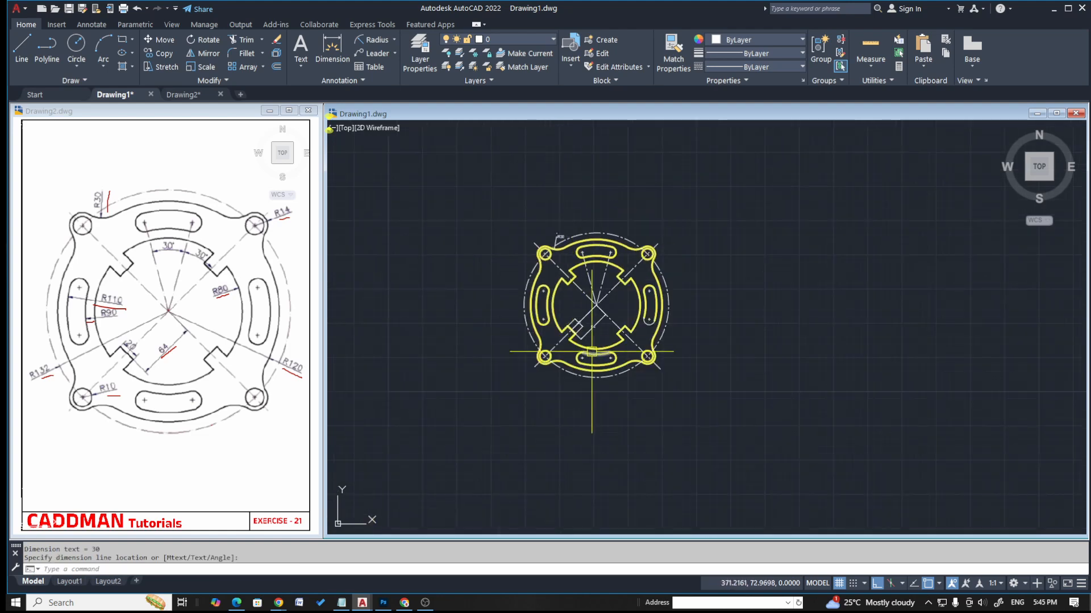
{"action": "scroll", "coordinate": [557, 303], "scroll_direction": "up", "scroll_amount": 6}
{"action": "key", "text": "Return"}
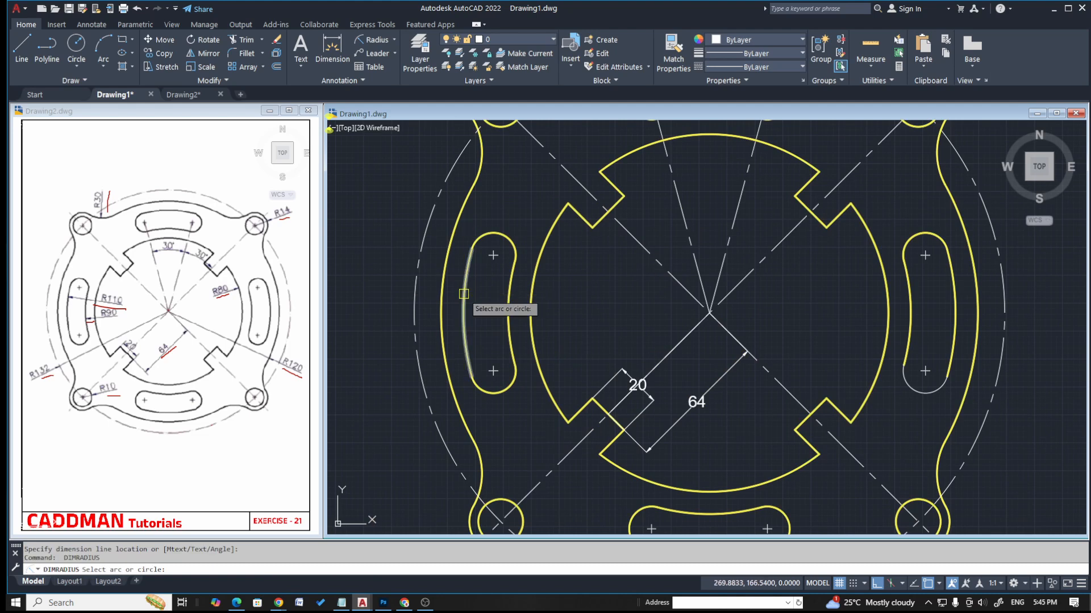
{"action": "left_click", "coordinate": [463, 294]}
{"action": "scroll", "coordinate": [494, 304], "scroll_direction": "up", "scroll_amount": 5}
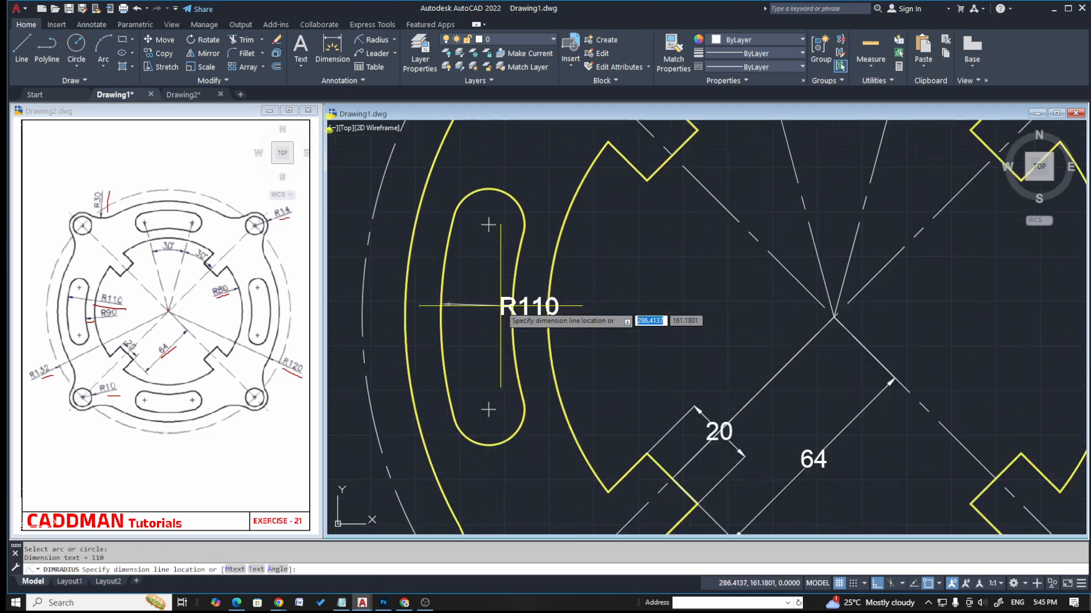
{"action": "left_click", "coordinate": [649, 282]}
{"action": "key", "text": "Return"}
{"action": "left_click", "coordinate": [532, 366]}
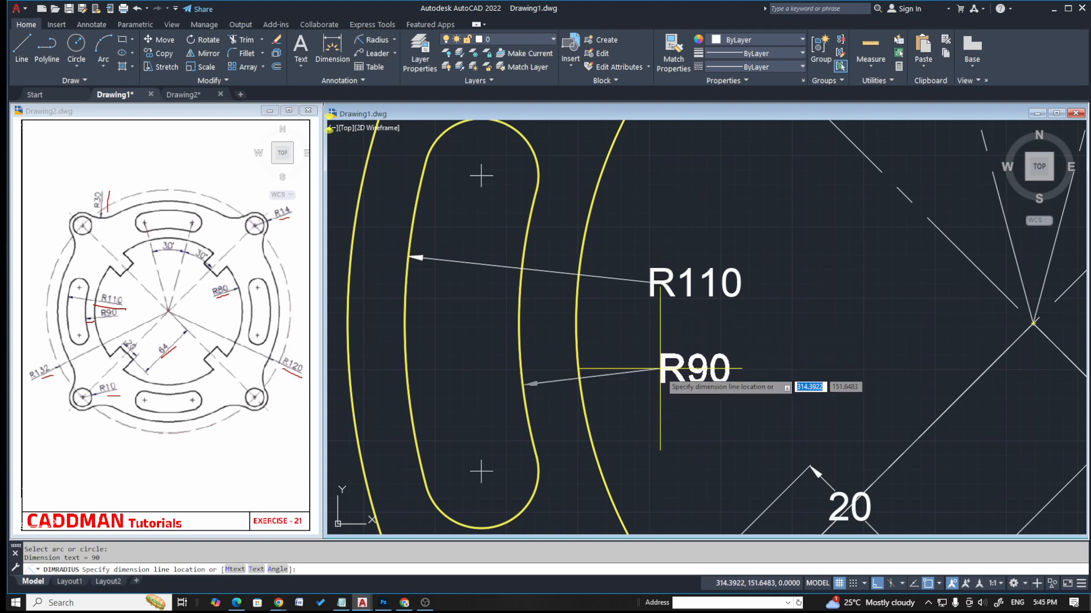
{"action": "left_click", "coordinate": [660, 369]}
- Add a radius dimension to the dashed bolt circle, with its text outside the plate at the lower left
{"action": "scroll", "coordinate": [648, 375], "scroll_direction": "down", "scroll_amount": 6}
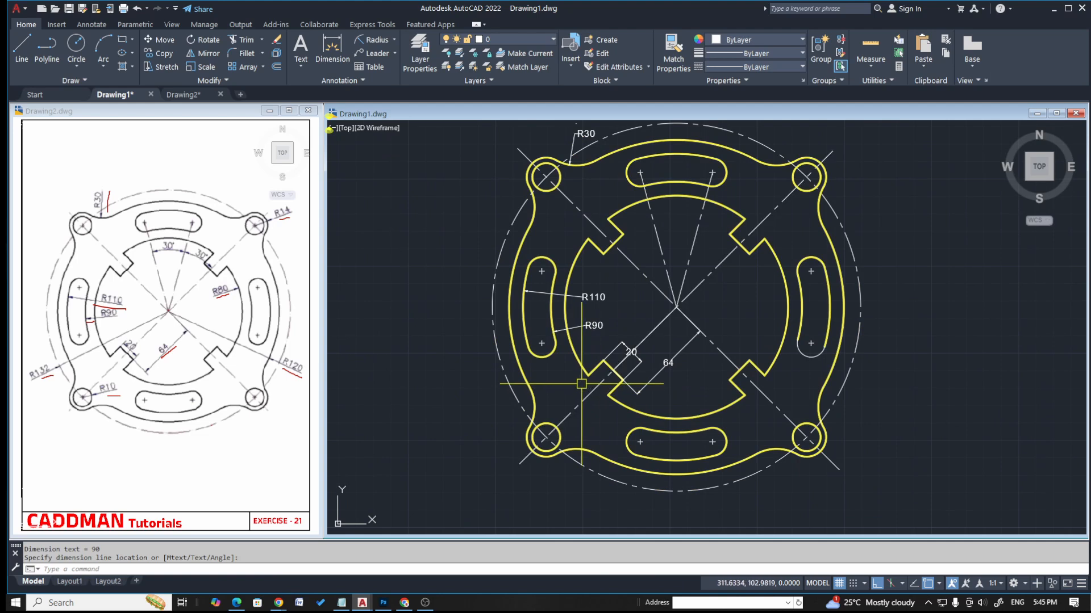
{"action": "scroll", "coordinate": [575, 384], "scroll_direction": "up", "scroll_amount": 2}
{"action": "key", "text": "Return"}
{"action": "left_click", "coordinate": [483, 413]}
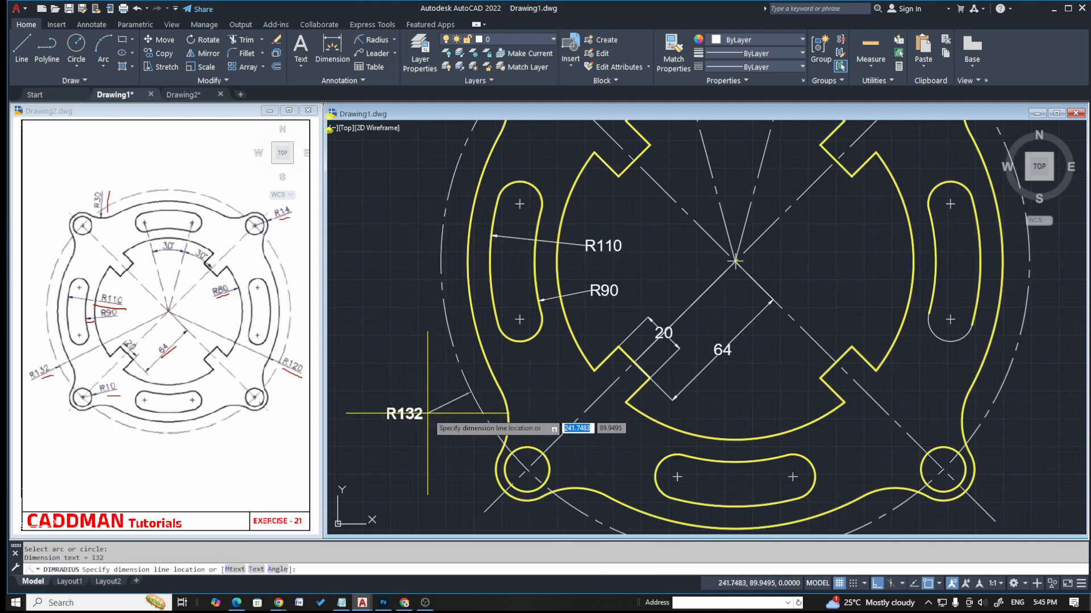
{"action": "left_click", "coordinate": [424, 409]}
- Add a radius dimension to the lower-left lug's hole, with its text to the right of the hole
{"action": "scroll", "coordinate": [503, 314], "scroll_direction": "down", "scroll_amount": 3}
{"action": "scroll", "coordinate": [554, 394], "scroll_direction": "up", "scroll_amount": 3}
{"action": "key", "text": "Return"}
{"action": "left_click", "coordinate": [463, 331]}
{"action": "left_click", "coordinate": [514, 320]}
- Add a radius dimension to the plate's right outer arc, with its text outside the plate at the lower right
{"action": "middle_click_drag", "start_coordinate": [673, 358], "coordinate": [568, 389]}
{"action": "key", "text": "Return"}
{"action": "left_click", "coordinate": [774, 287]}
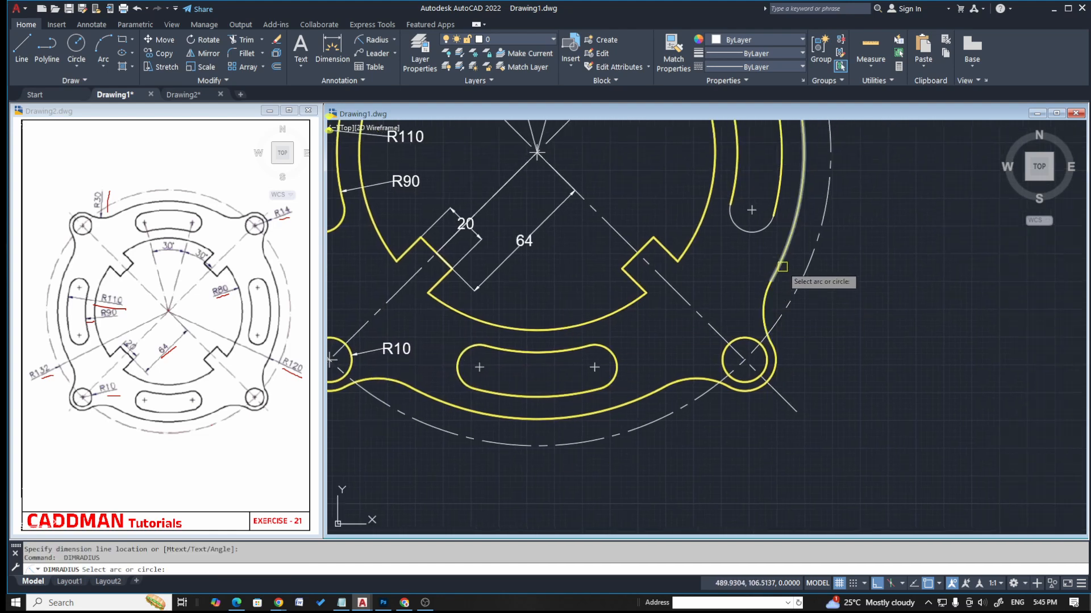
{"action": "left_click", "coordinate": [840, 293]}
- Add a radius dimension to the central opening's right arc, with its text inside the opening
{"action": "scroll", "coordinate": [696, 370], "scroll_direction": "down", "scroll_amount": 4}
{"action": "middle_click_drag", "start_coordinate": [739, 302], "coordinate": [661, 385]}
{"action": "scroll", "coordinate": [658, 375], "scroll_direction": "up", "scroll_amount": 2}
{"action": "key", "text": "Return"}
{"action": "left_click", "coordinate": [606, 349]}
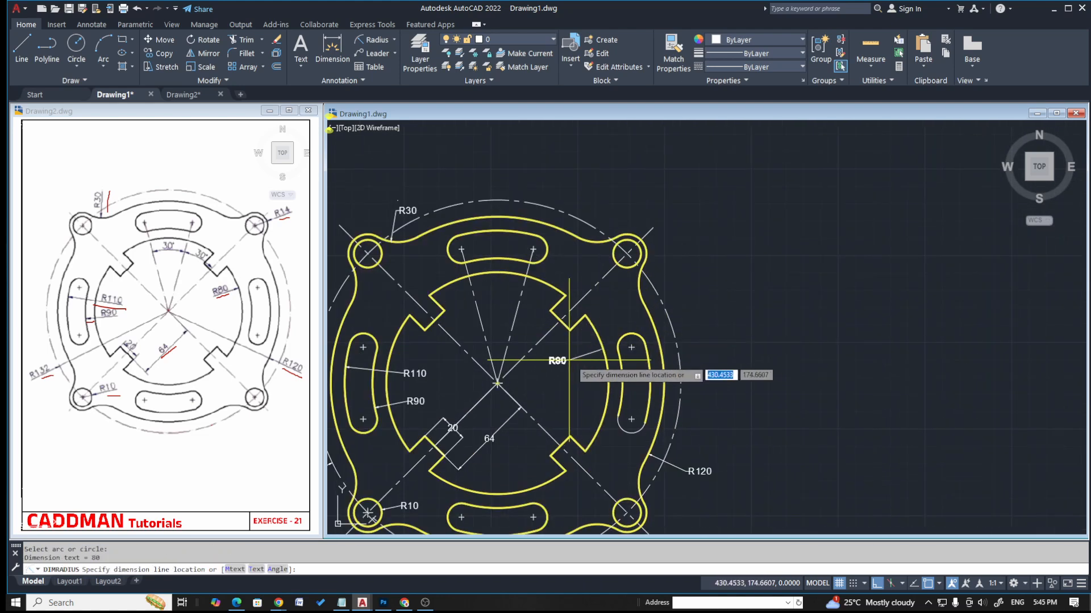
{"action": "left_click", "coordinate": [580, 360]}
- Add a radius dimension to the upper-right lug's outer arc, with its text to the right of the lug
{"action": "scroll", "coordinate": [676, 272], "scroll_direction": "up", "scroll_amount": 2}
{"action": "key", "text": "Return"}
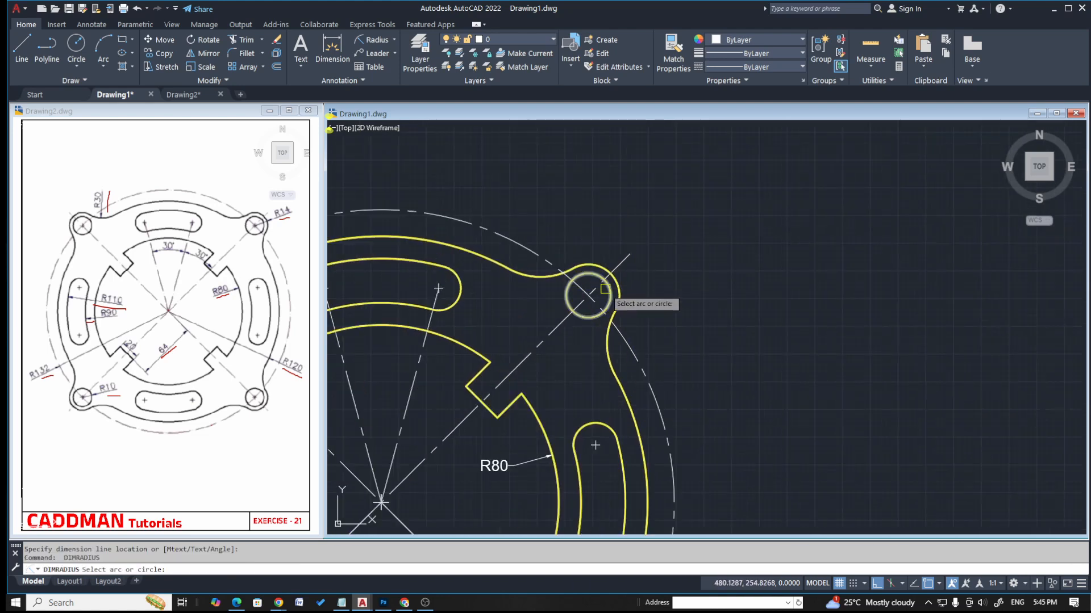
{"action": "left_click", "coordinate": [607, 289]}
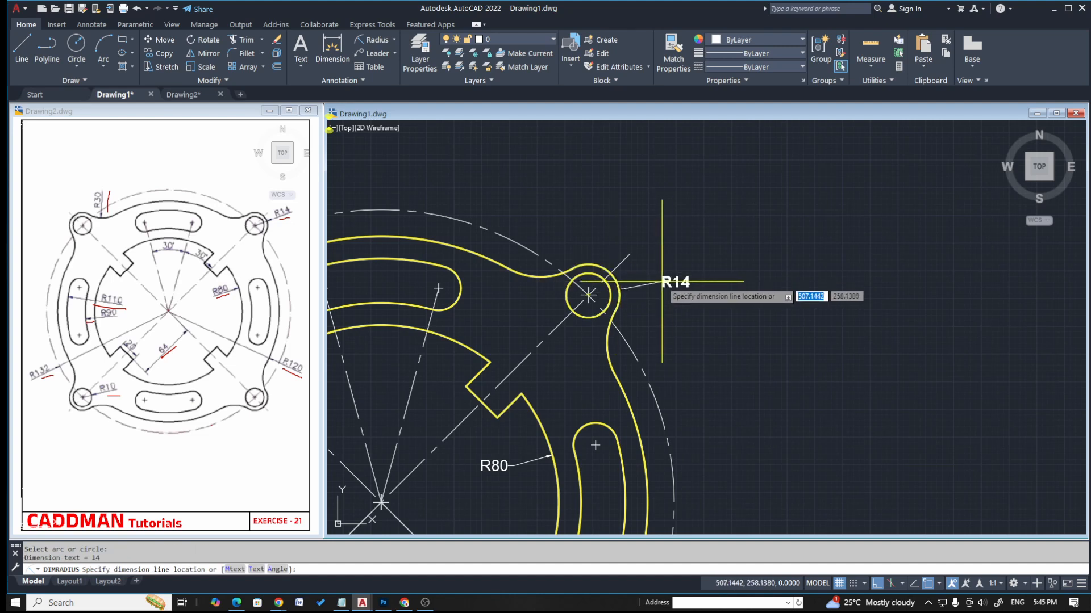
{"action": "scroll", "coordinate": [697, 267], "scroll_direction": "down", "scroll_amount": 3}
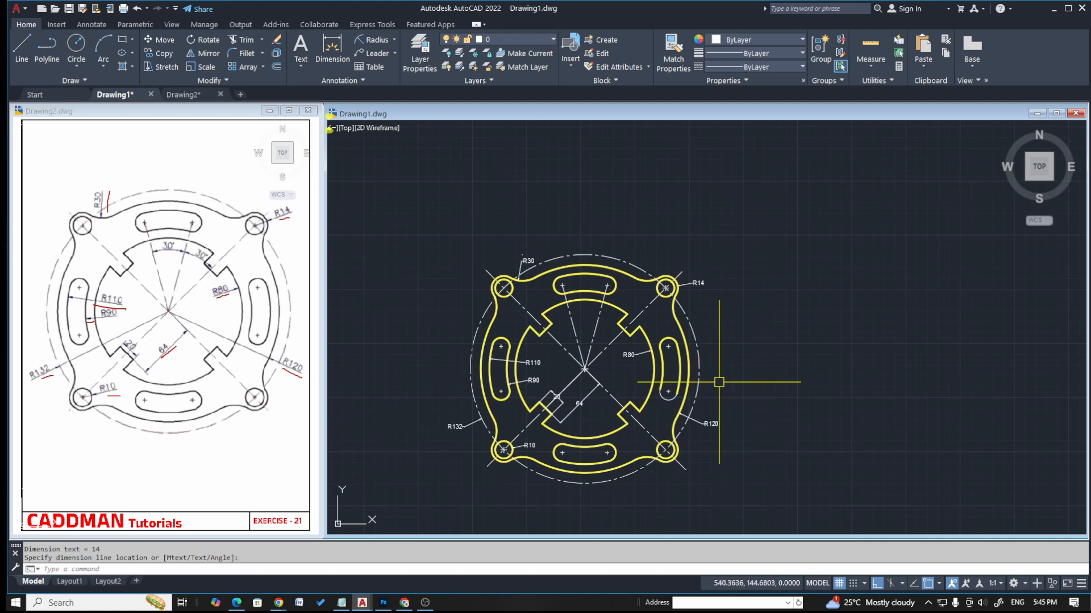
{"action": "key", "text": "Escape"}
{"action": "key", "text": "Escape"}
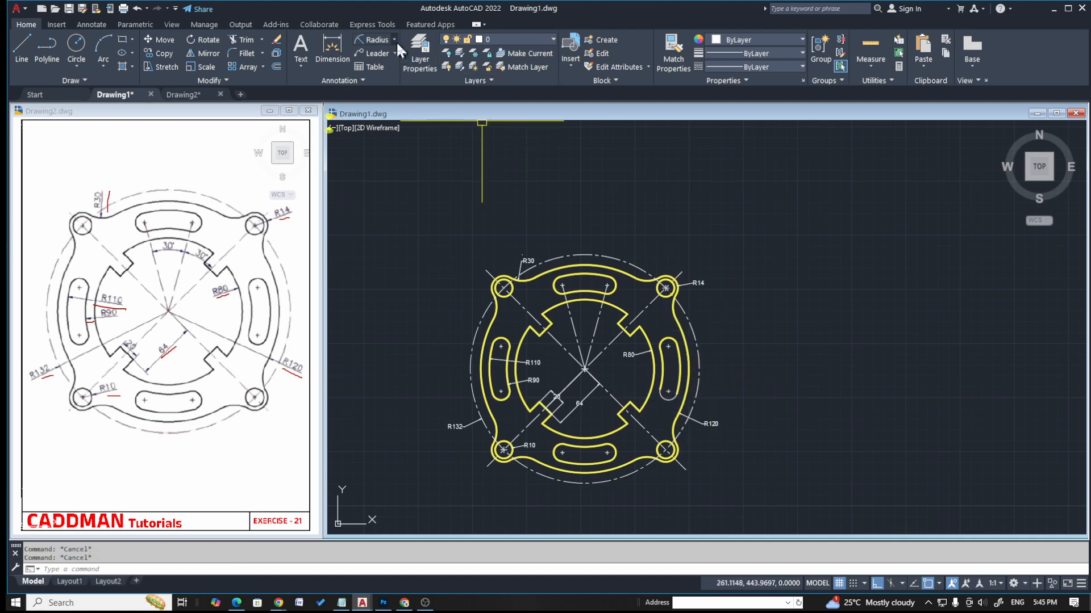
- Add an angular dimension between the two centerlines running from the plate's centre to the top slot's ends
{"action": "left_click", "coordinate": [394, 41]}
{"action": "left_click", "coordinate": [383, 102]}
{"action": "scroll", "coordinate": [571, 321], "scroll_direction": "up", "scroll_amount": 2}
{"action": "left_click", "coordinate": [578, 320]}
{"action": "left_click", "coordinate": [618, 325]}
{"action": "scroll", "coordinate": [599, 334], "scroll_direction": "up", "scroll_amount": 4}
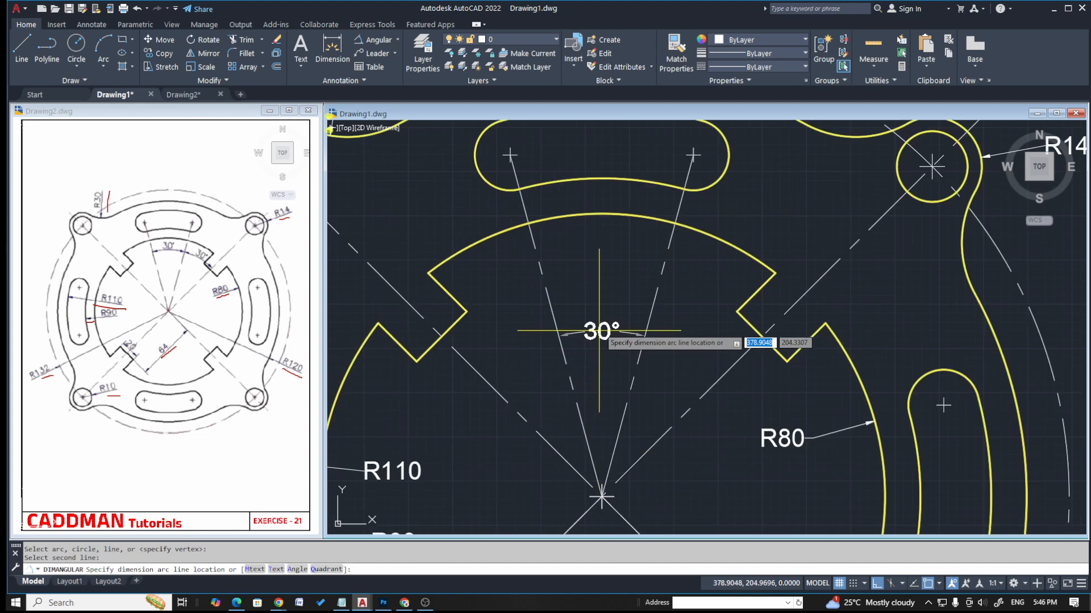
{"action": "left_click", "coordinate": [596, 296]}
- Add an angular dimension between the top slot's right centerline and the diagonal centerline to the upper-right hole
{"action": "key", "text": "space"}
{"action": "left_click", "coordinate": [650, 321]}
{"action": "left_click", "coordinate": [725, 374]}
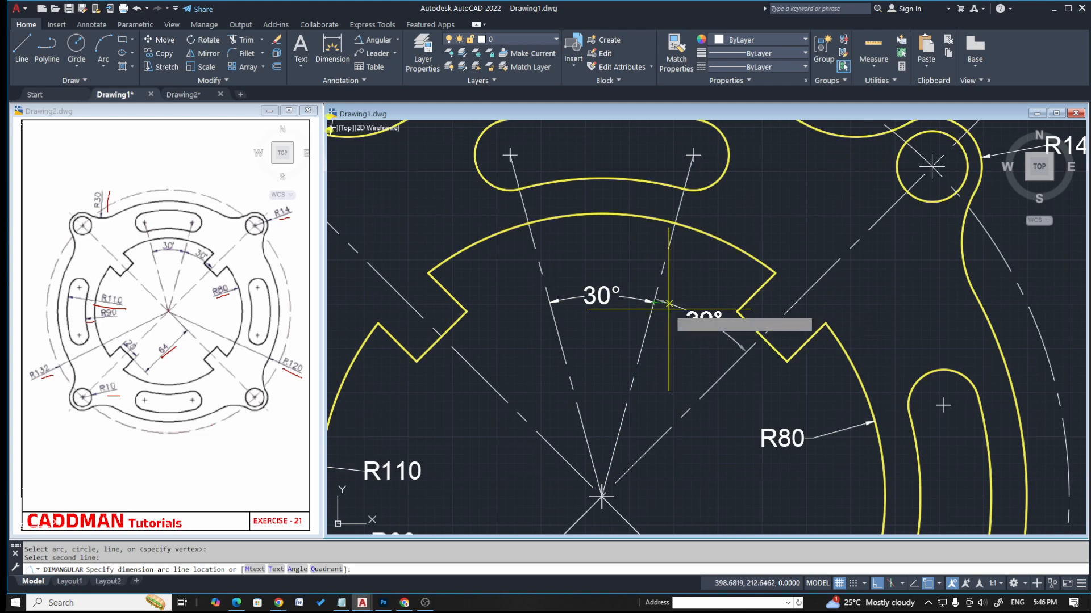
{"action": "left_click", "coordinate": [669, 305]}
{"action": "scroll", "coordinate": [672, 350], "scroll_direction": "down", "scroll_amount": 6}
{"action": "key", "text": "Escape"}
{"action": "key", "text": "Escape"}
{"action": "middle_click_drag", "start_coordinate": [755, 341], "coordinate": [749, 309]}
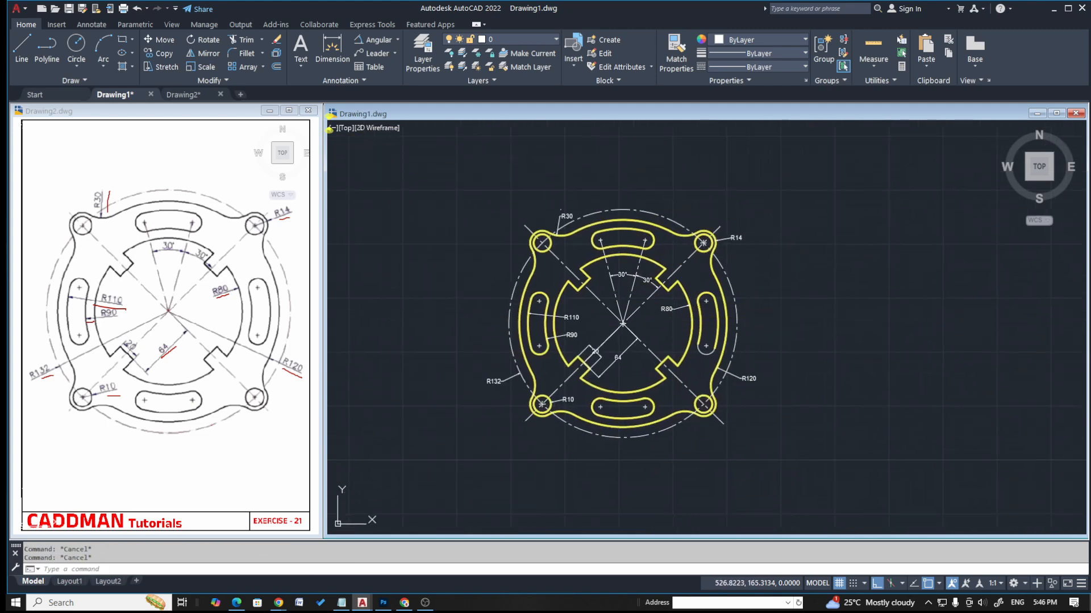
- Set the linear dimension precision of the Standard dimension style to three decimal places (0.000)
{"action": "type", "text": "d"}
{"action": "key", "text": "Return"}
{"action": "left_click", "coordinate": [672, 283]}
{"action": "left_click", "coordinate": [511, 217]}
{"action": "left_click", "coordinate": [489, 258]}
{"action": "left_click", "coordinate": [475, 289]}
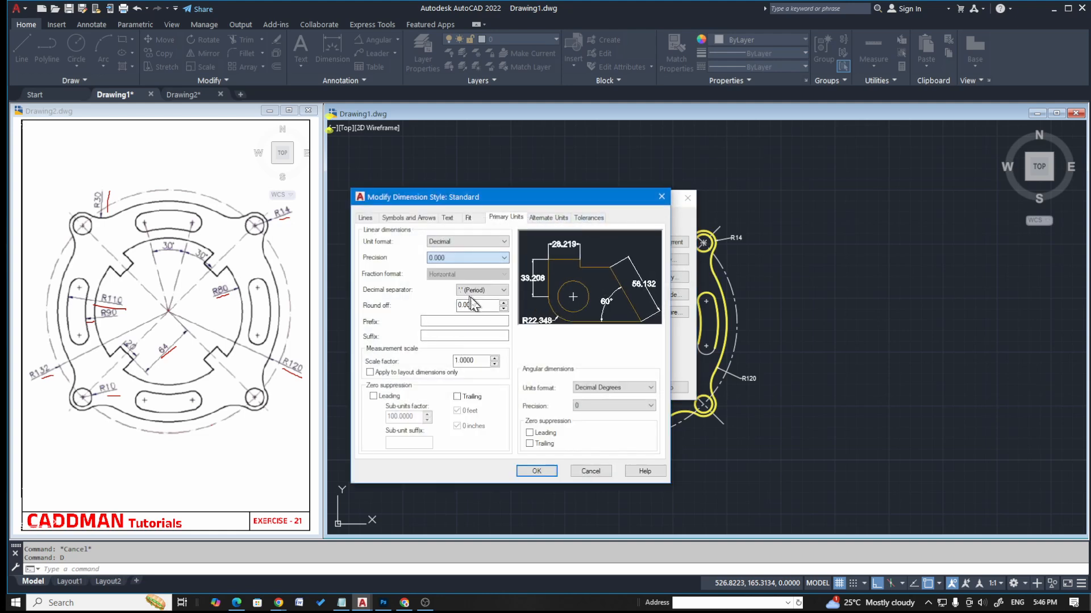
{"action": "left_click", "coordinate": [537, 471]}
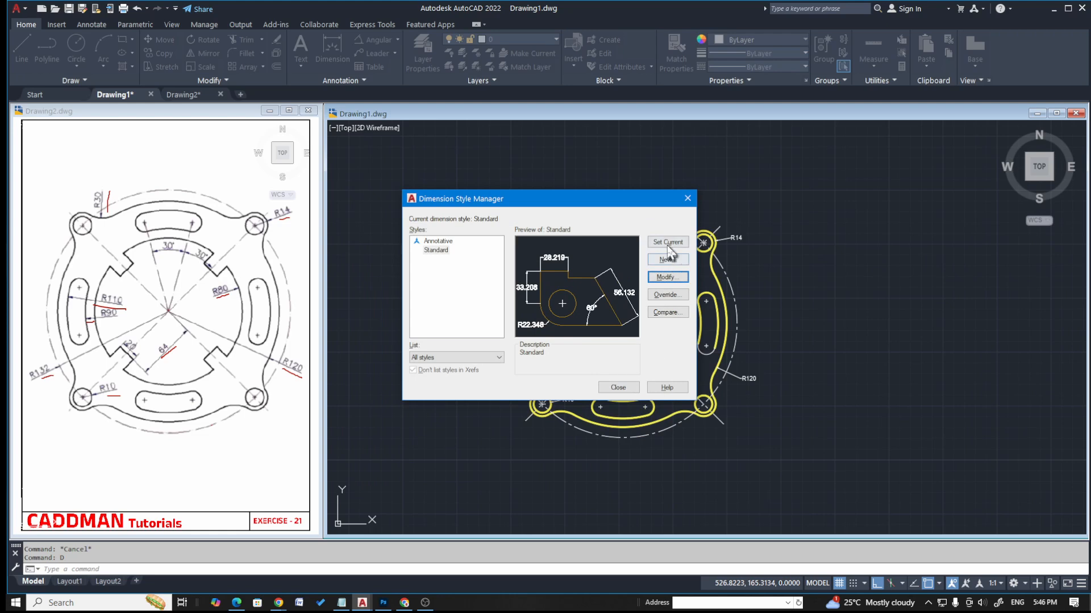
{"action": "left_click", "coordinate": [632, 388]}
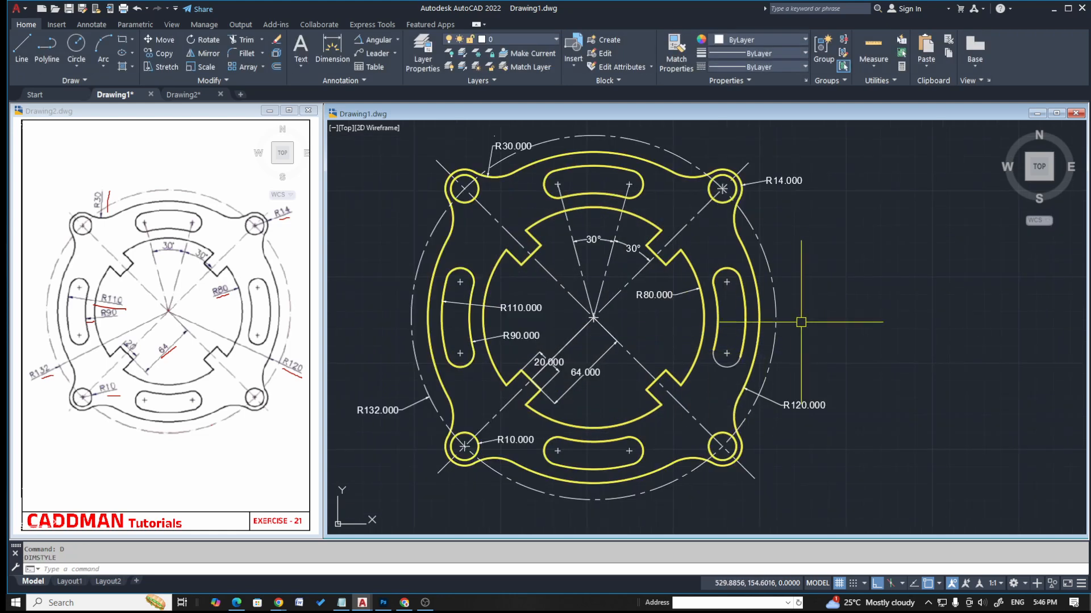
{"action": "scroll", "coordinate": [823, 327], "scroll_direction": "down", "scroll_amount": 2}
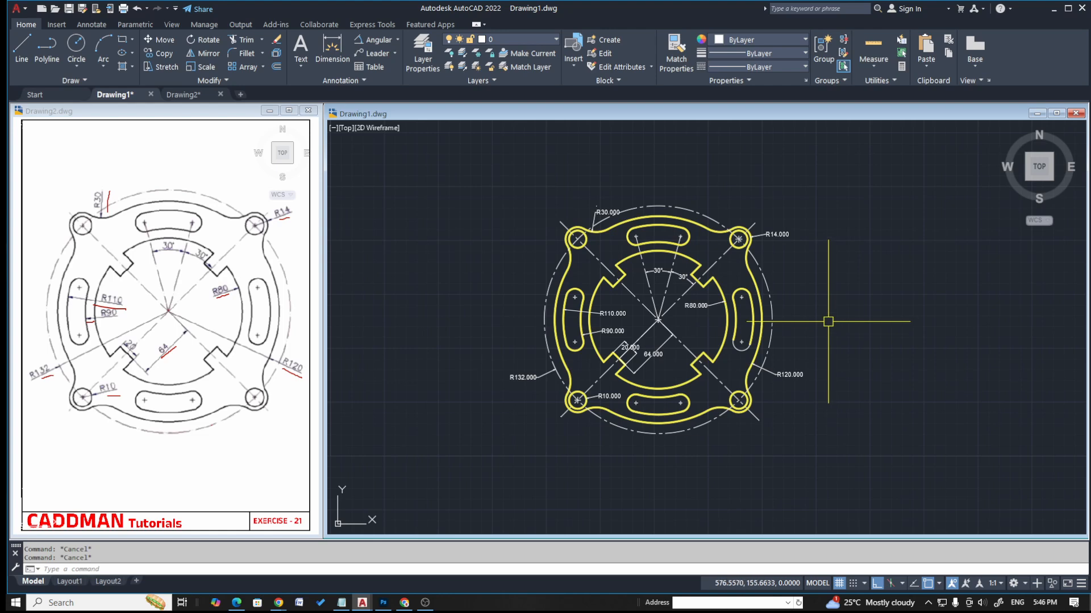
- Undo the dimension style's precision change along with the last zoom
{"action": "key", "text": "ctrl+z"}
{"action": "key", "text": "ctrl+z"}
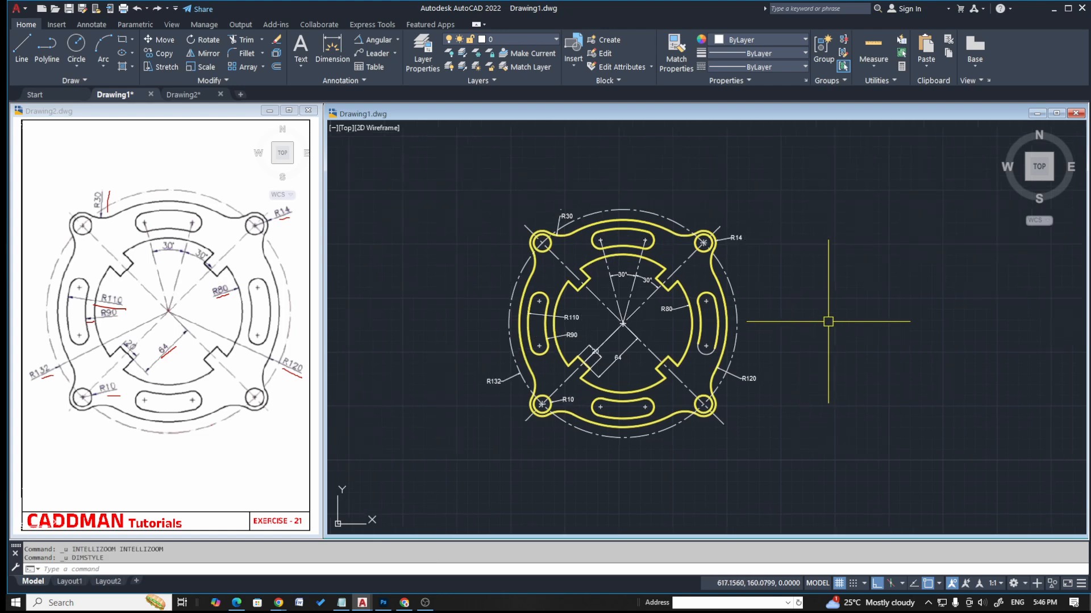
{"action": "scroll", "coordinate": [686, 337], "scroll_direction": "up", "scroll_amount": 2}
{"action": "middle_click_drag", "start_coordinate": [684, 336], "coordinate": [752, 343]}
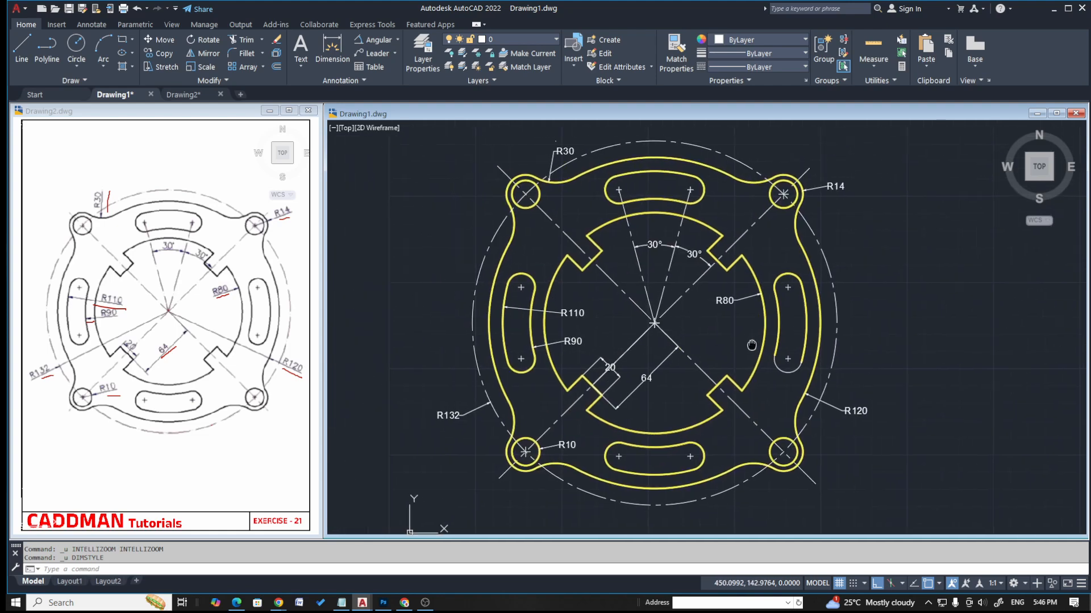
{"action": "scroll", "coordinate": [752, 344], "scroll_direction": "down", "scroll_amount": 2}
{"action": "scroll", "coordinate": [752, 344], "scroll_direction": "up", "scroll_amount": 2}
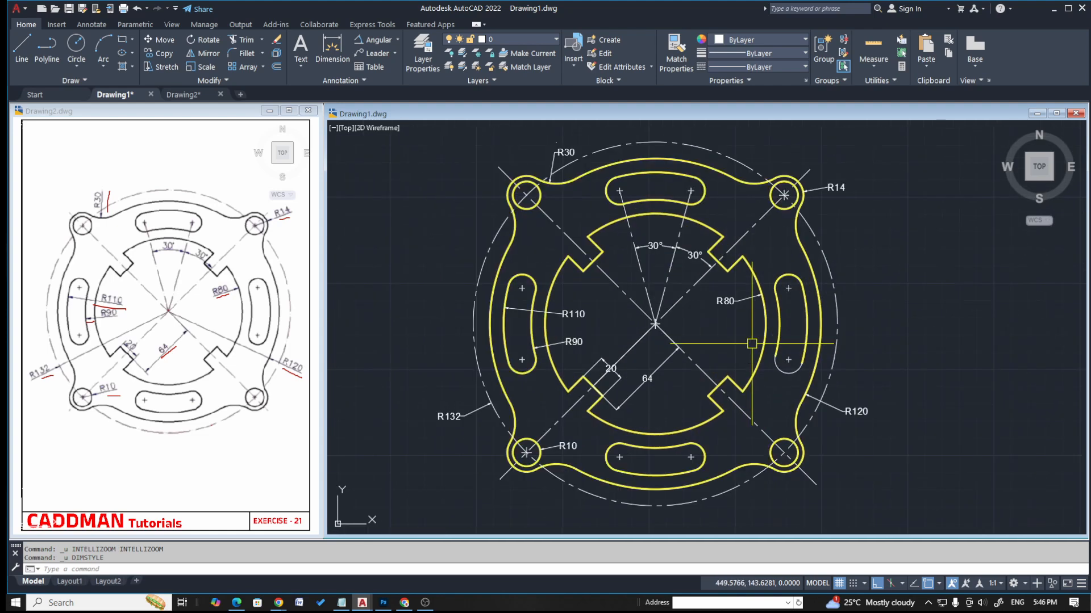